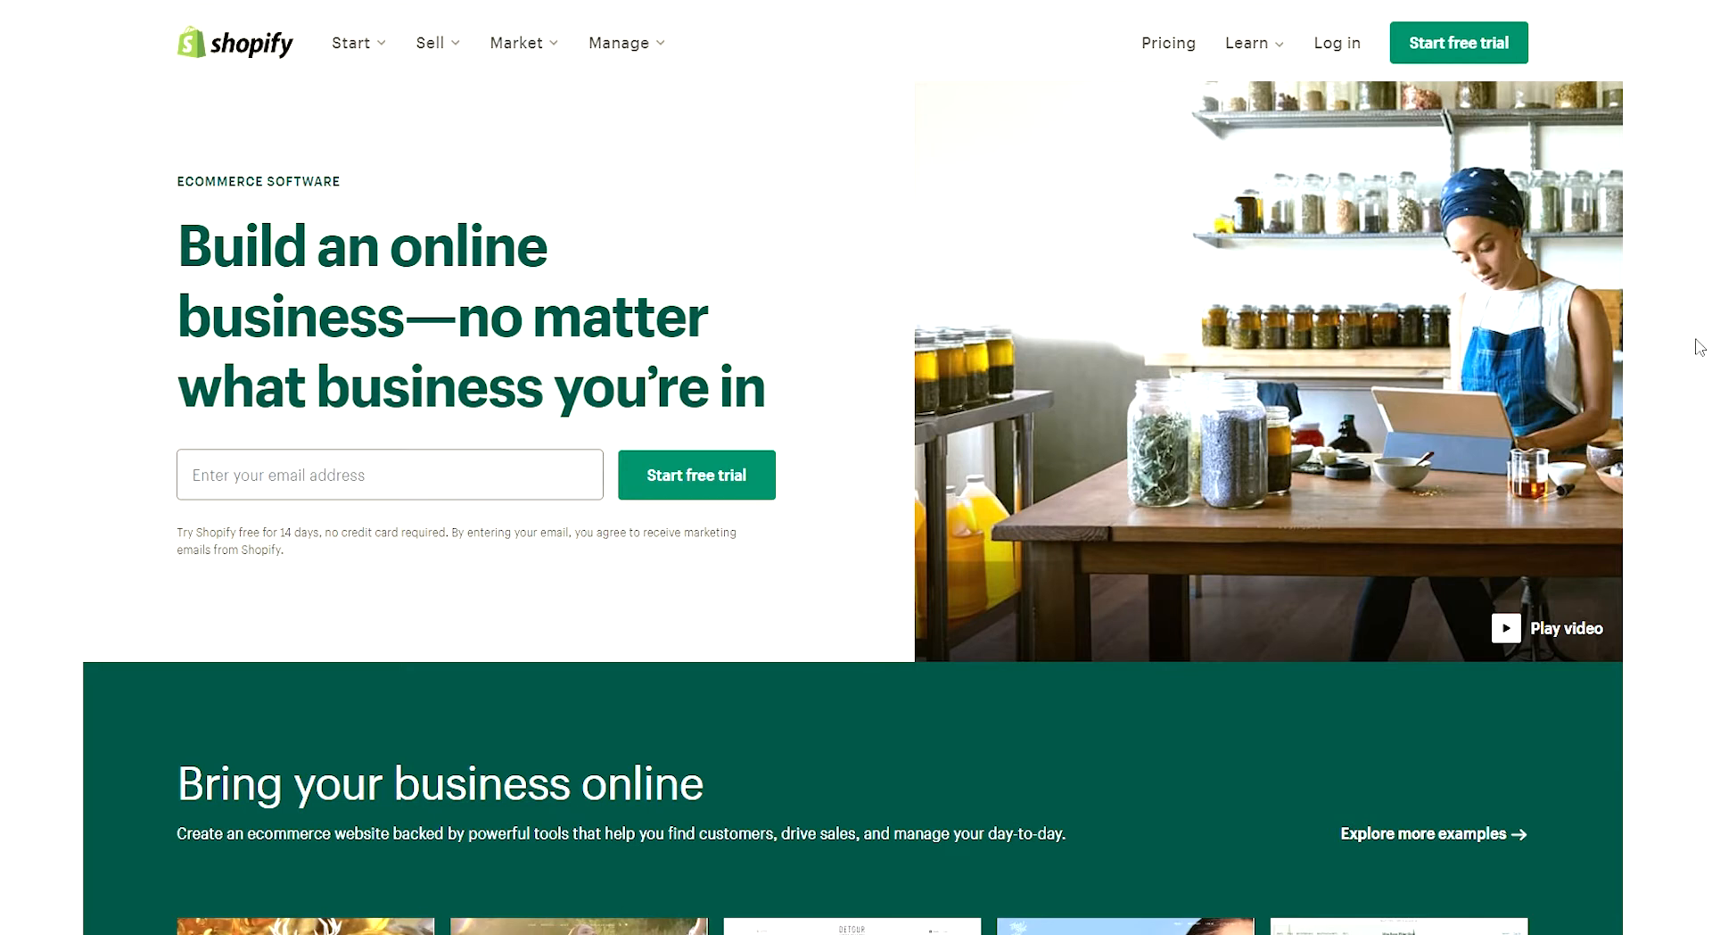
Start the free trial and create a store named "TopFinance Store".
click(1452, 52)
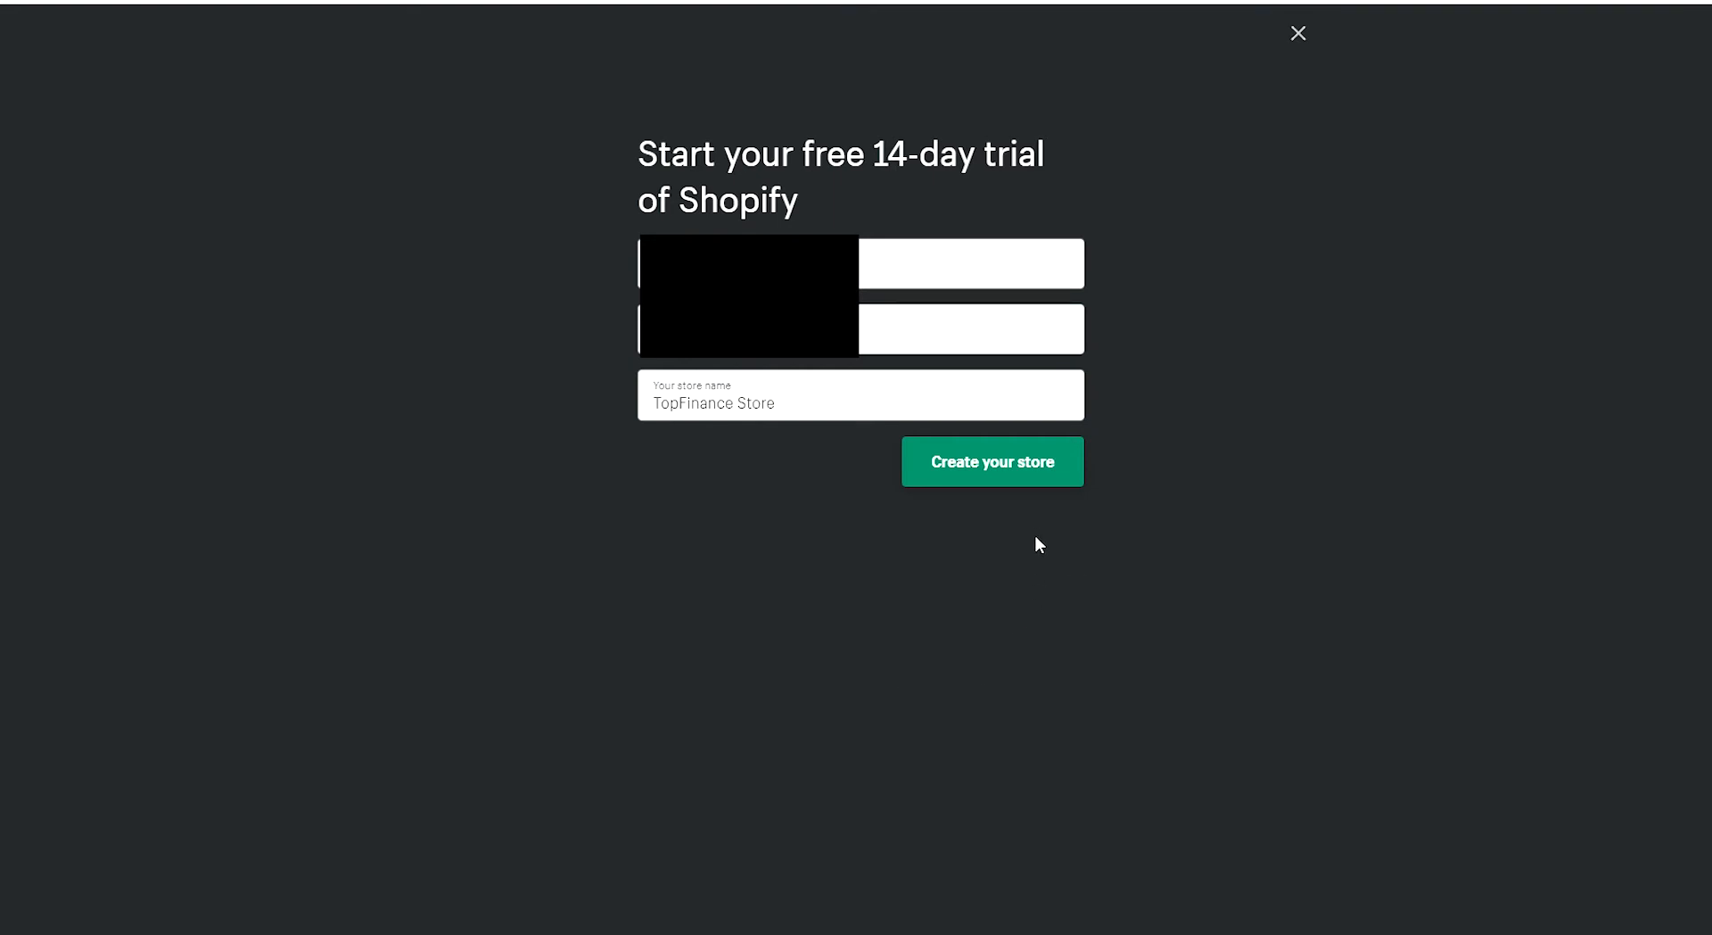
click(1001, 474)
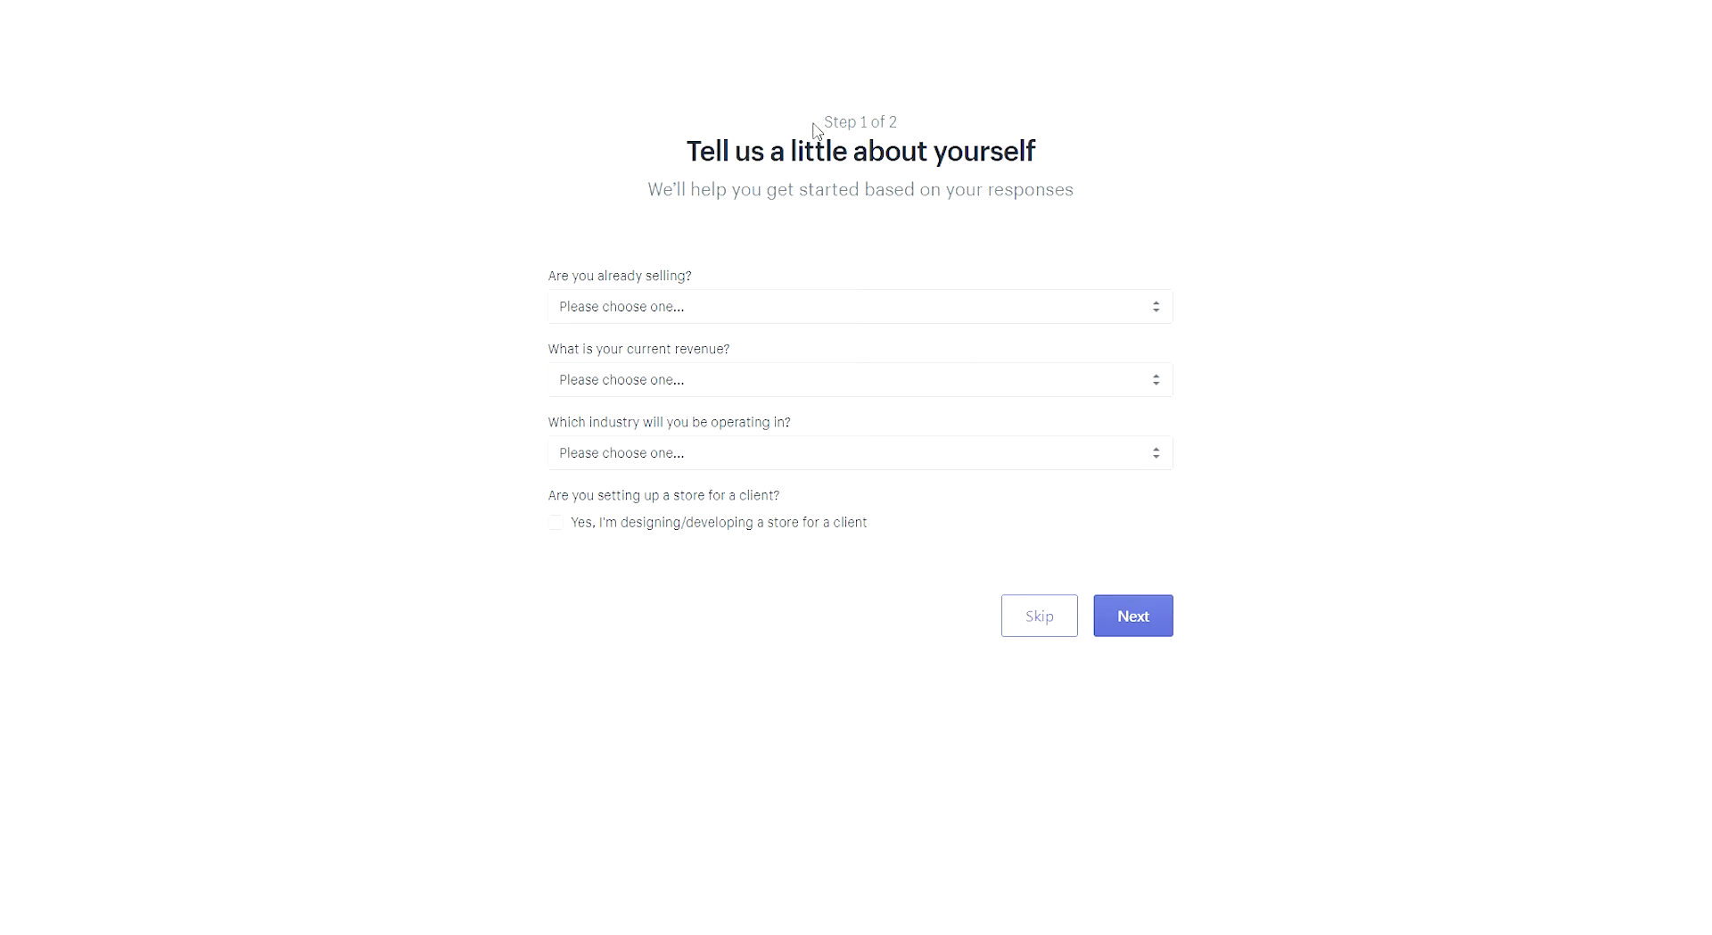
Answer the questionnaire with "I'm just playing around" and revenue "$0 USD (I'm just getting started)", and open the industry choices.
drag(814, 129, 911, 126)
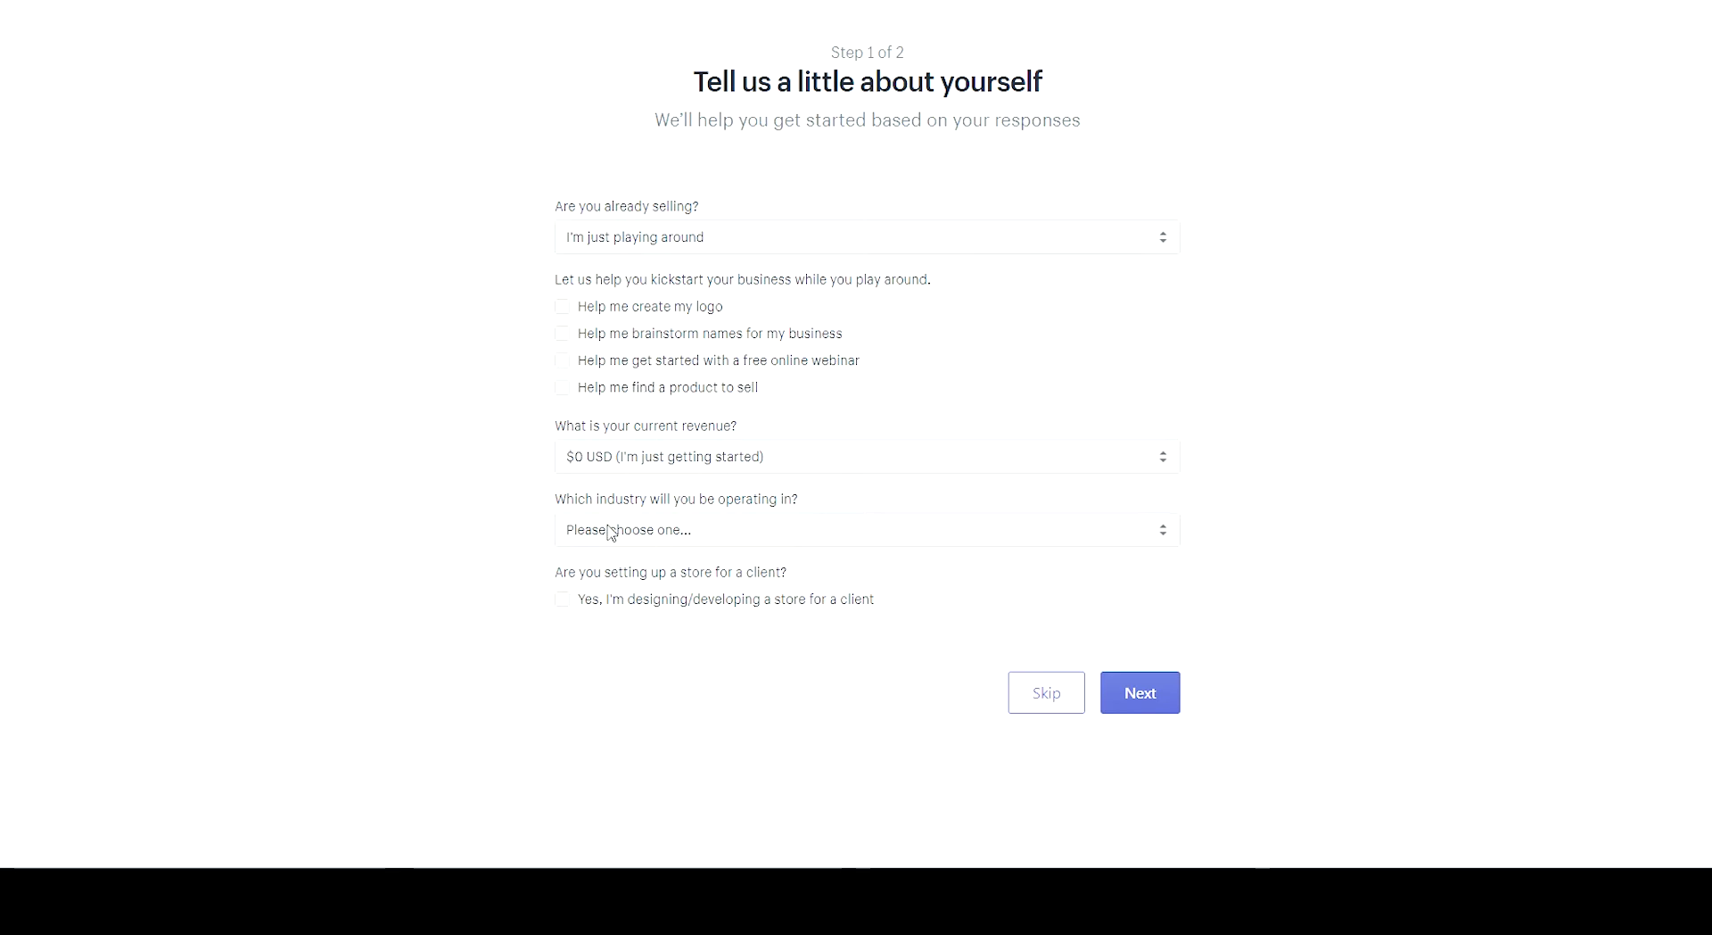
drag(550, 497, 826, 511)
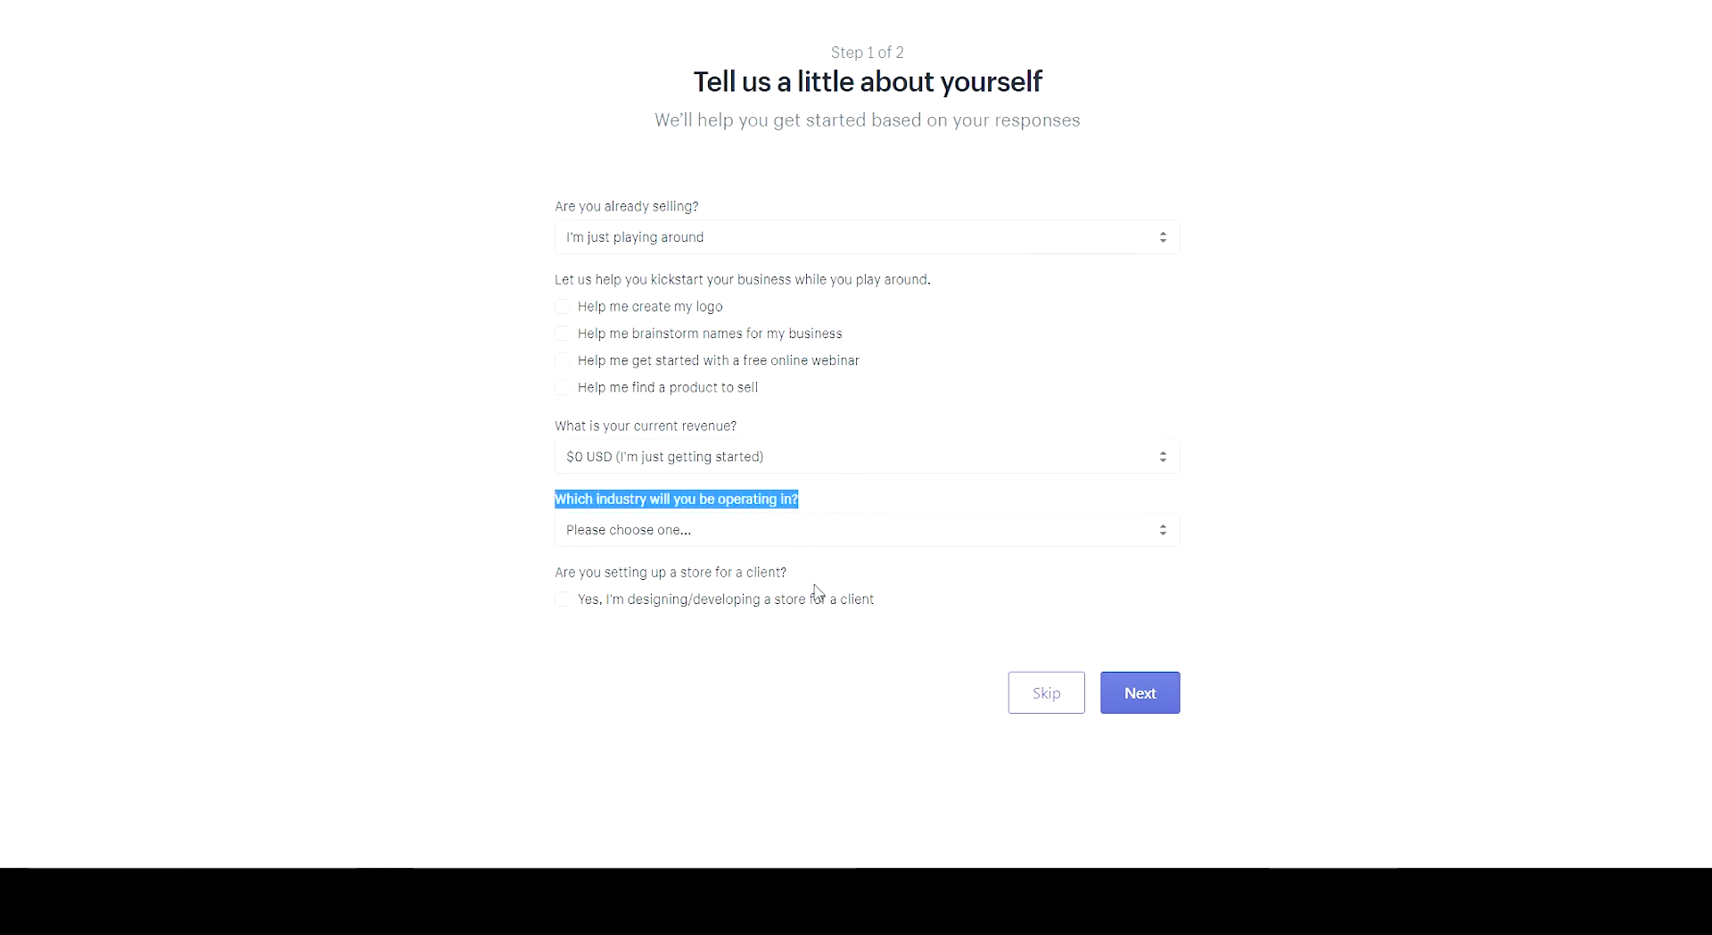
drag(557, 429, 737, 431)
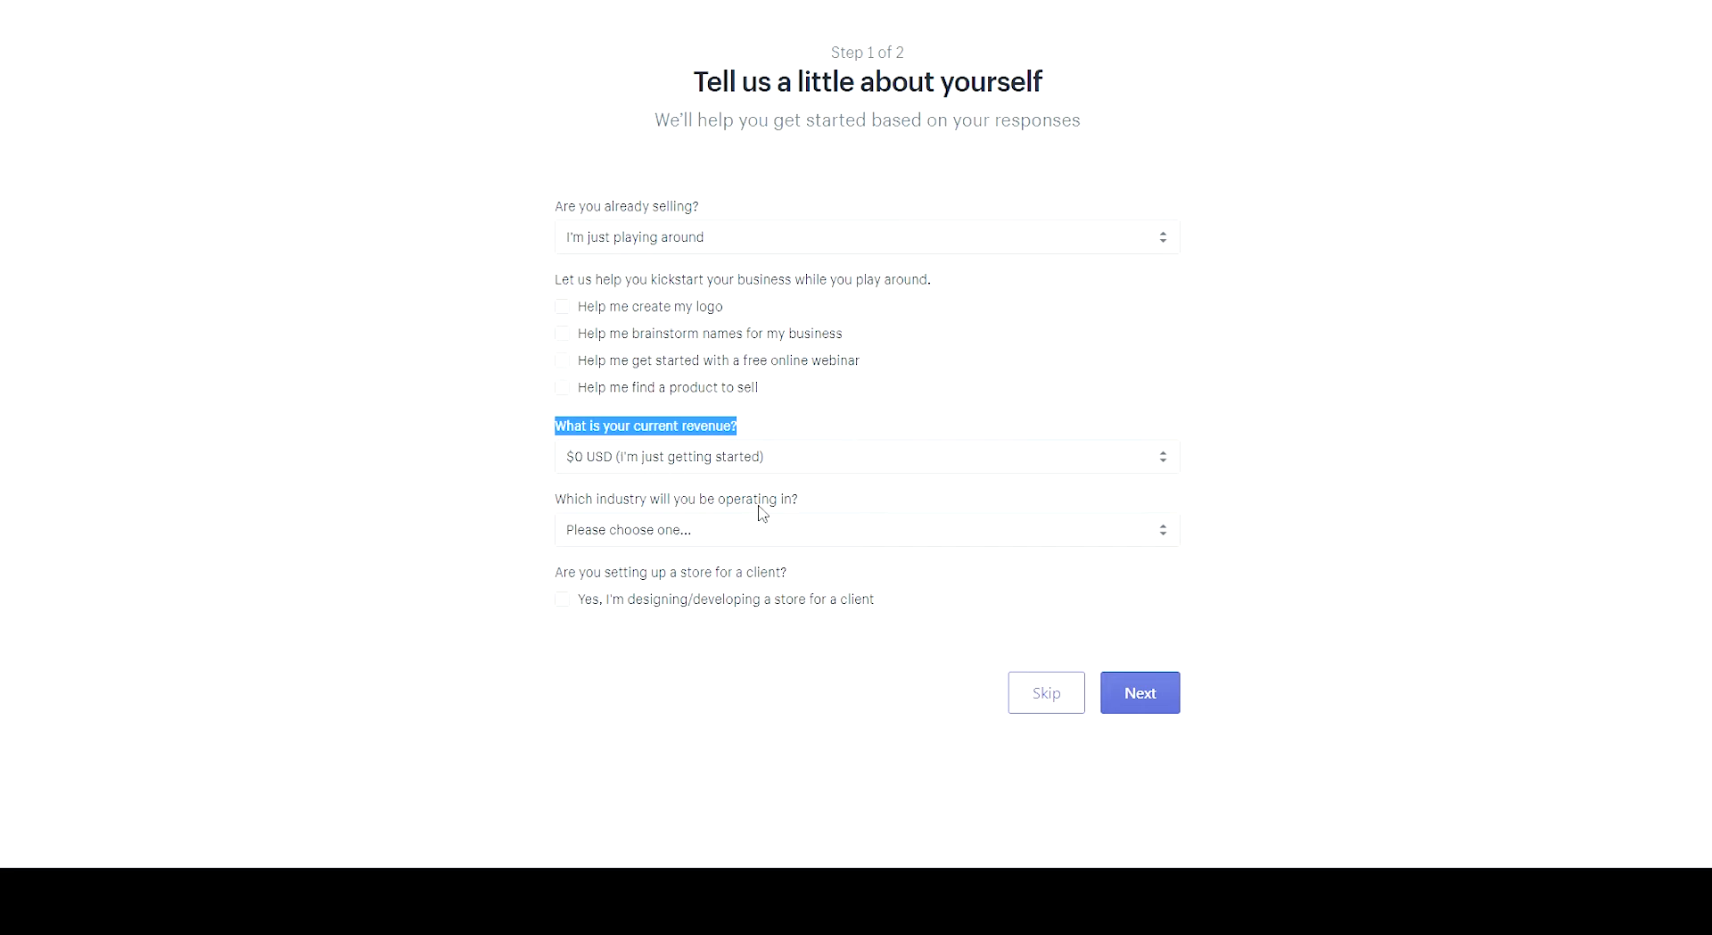
click(719, 535)
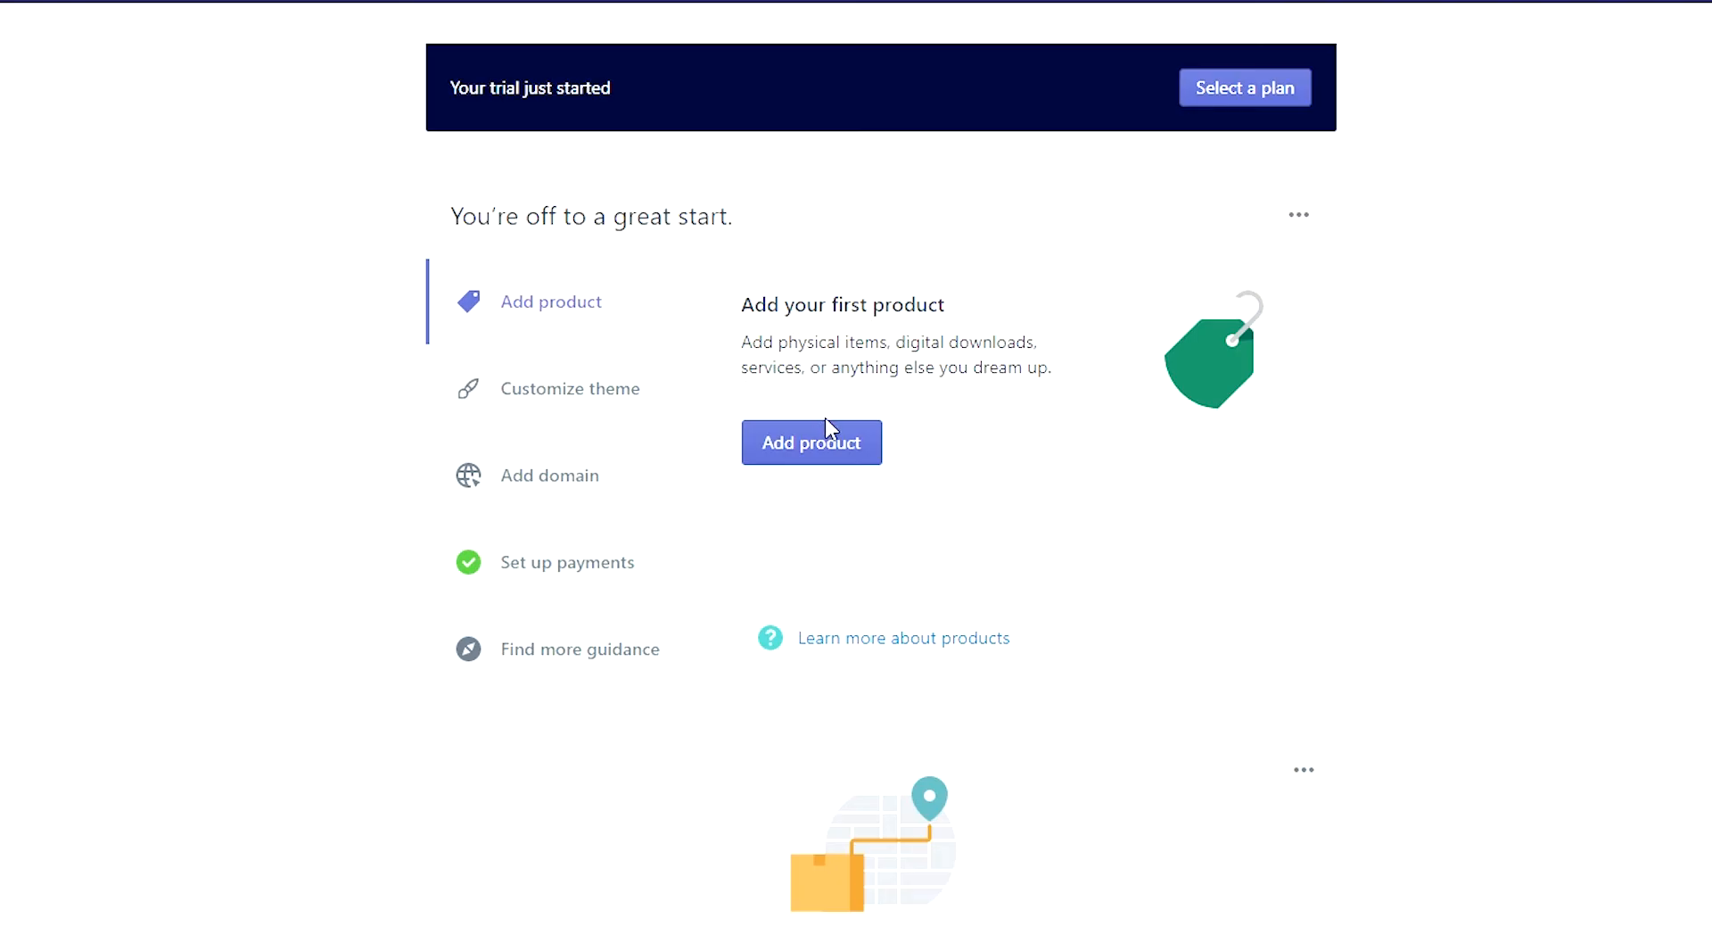
Start adding the store's first product and give it the title "Gold Ring".
click(835, 455)
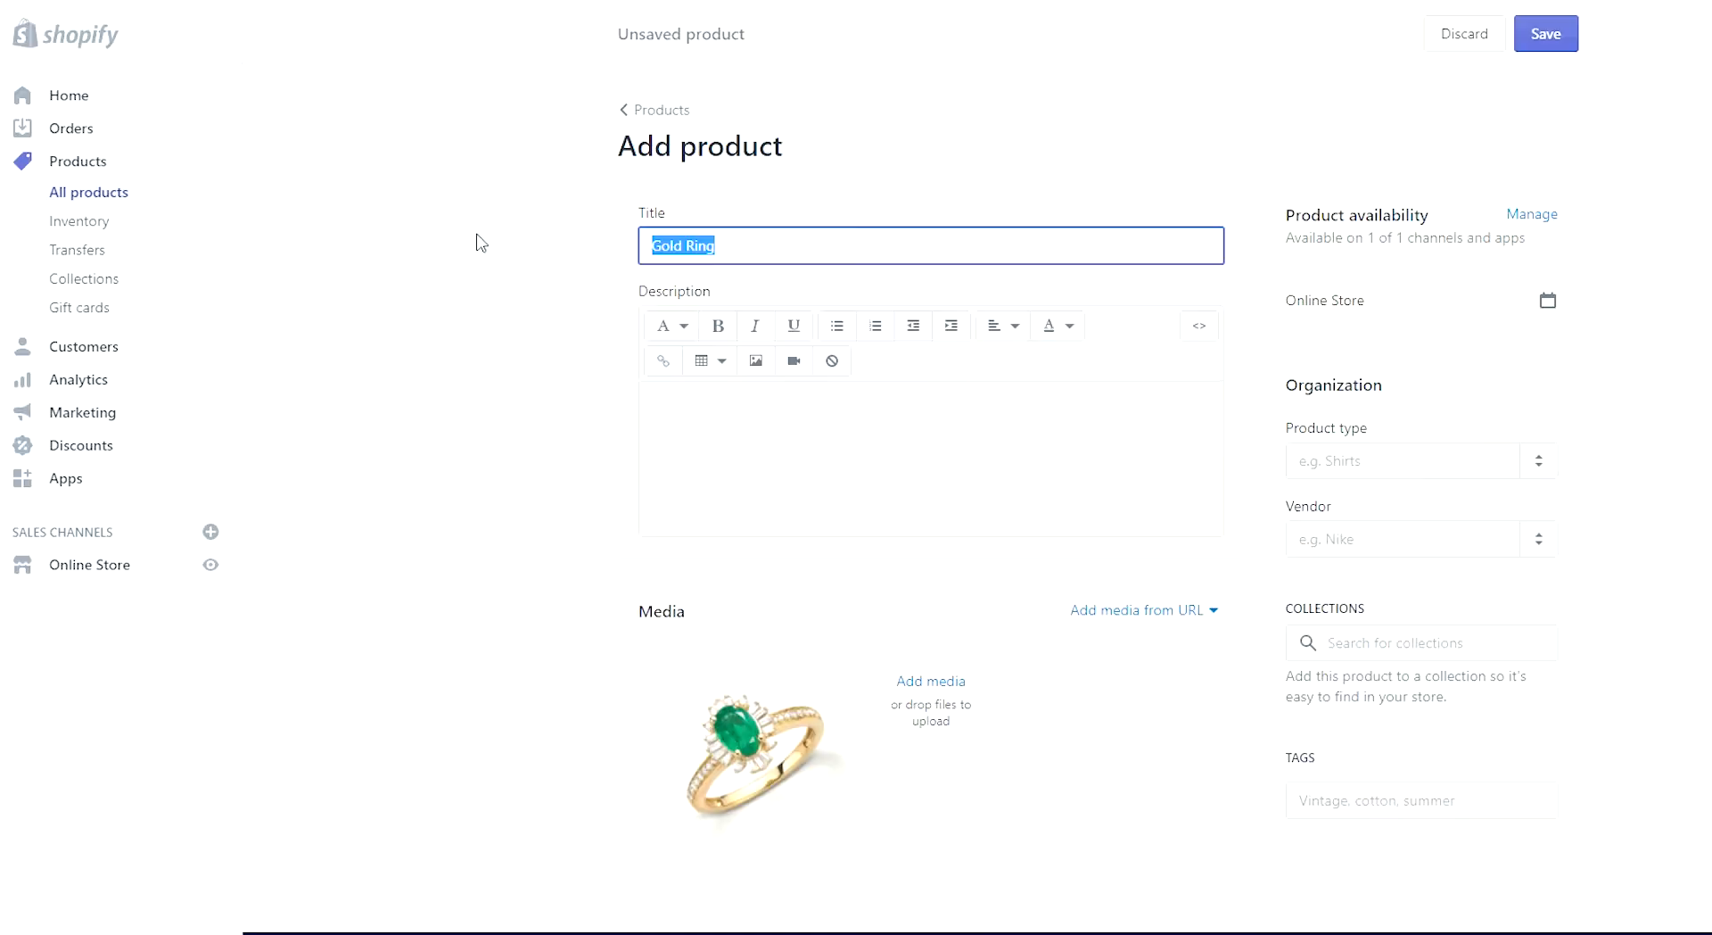
key(BackSpace)
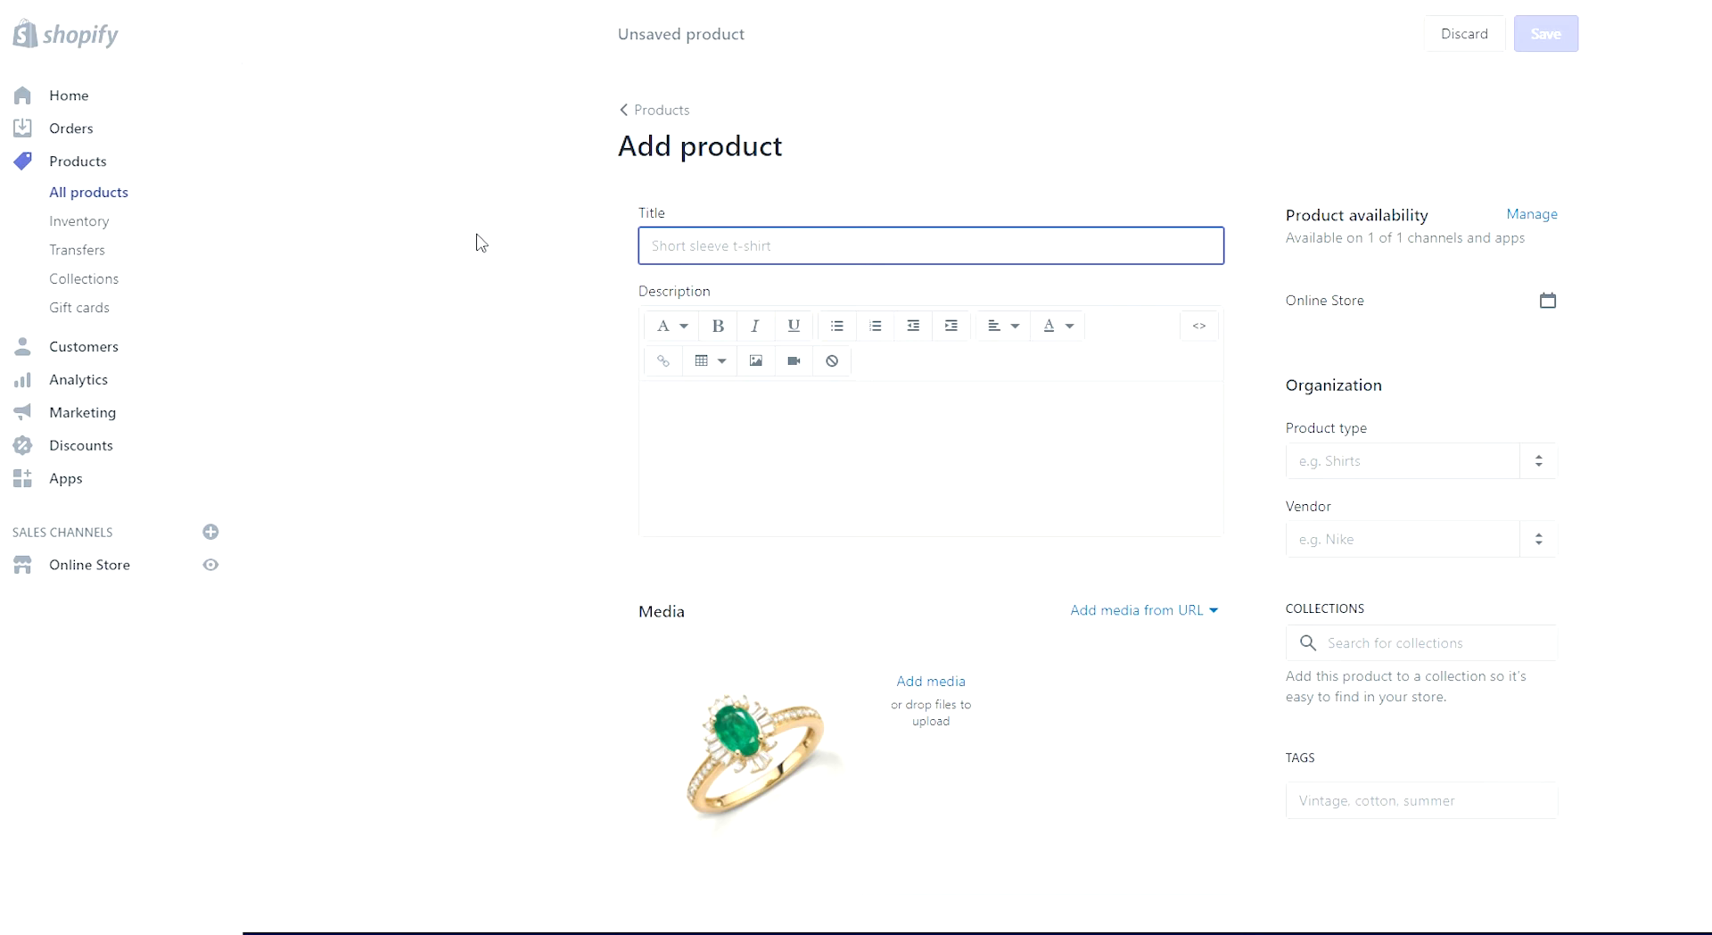
text(Go)
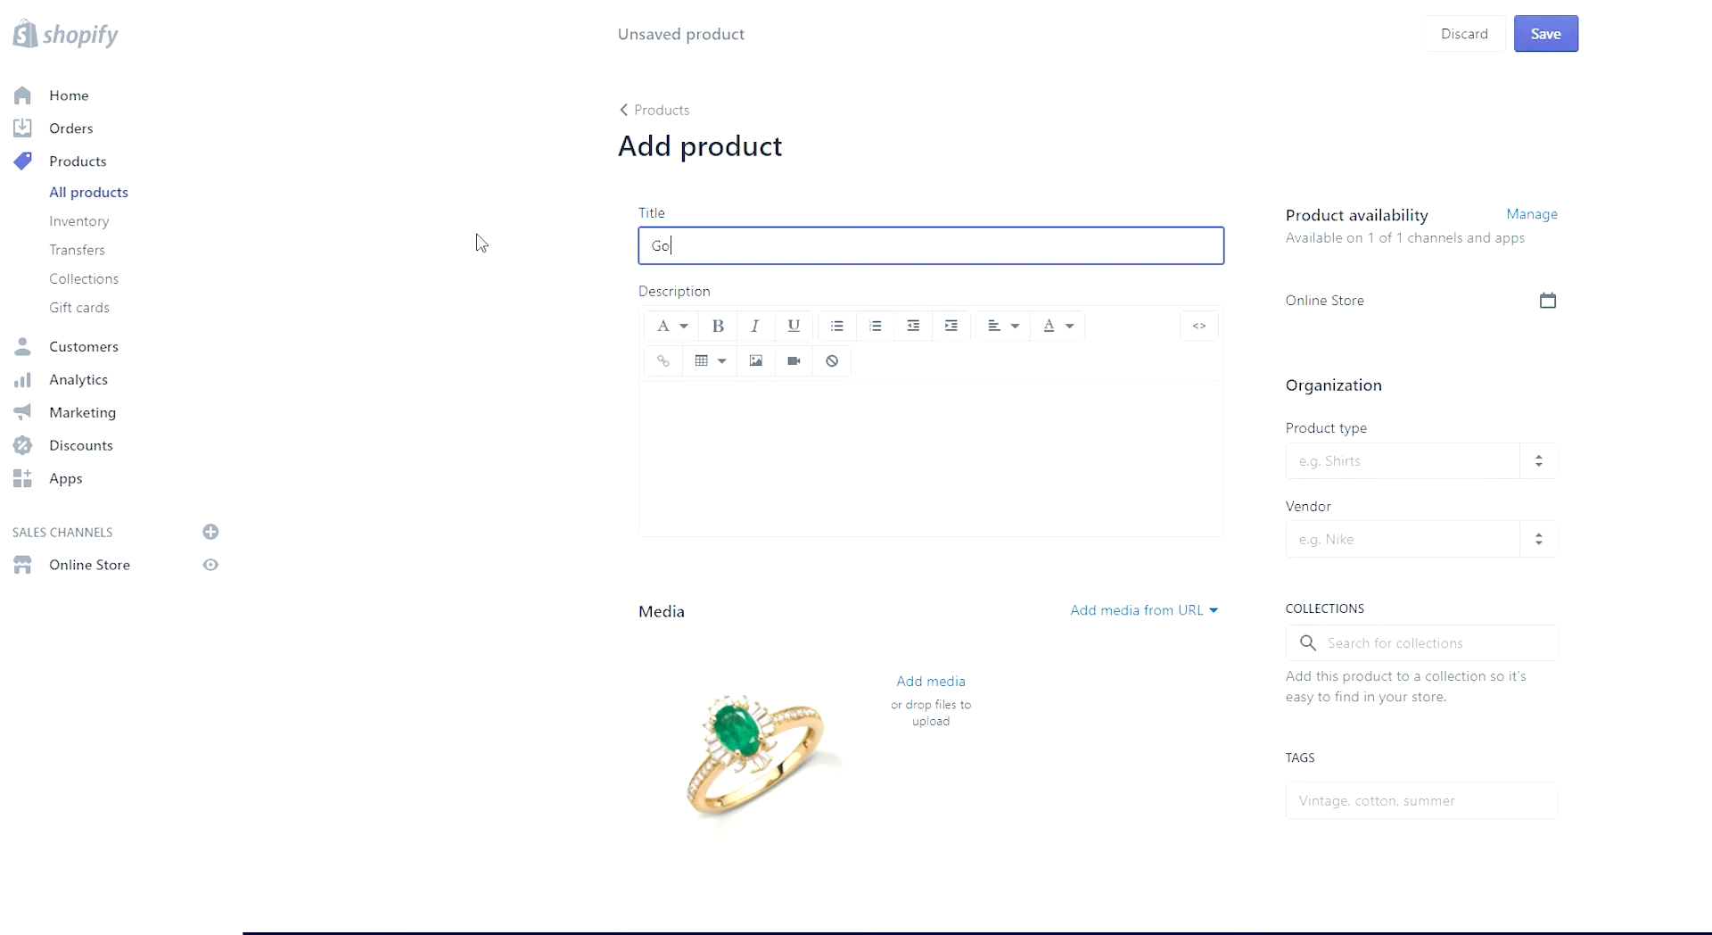
text(ld Ring)
Write the product description as three lines, "- High quality", "- Gold ring" and "- Satisfaction guaranteed!", correcting the spelling of "guaranteed".
click(763, 503)
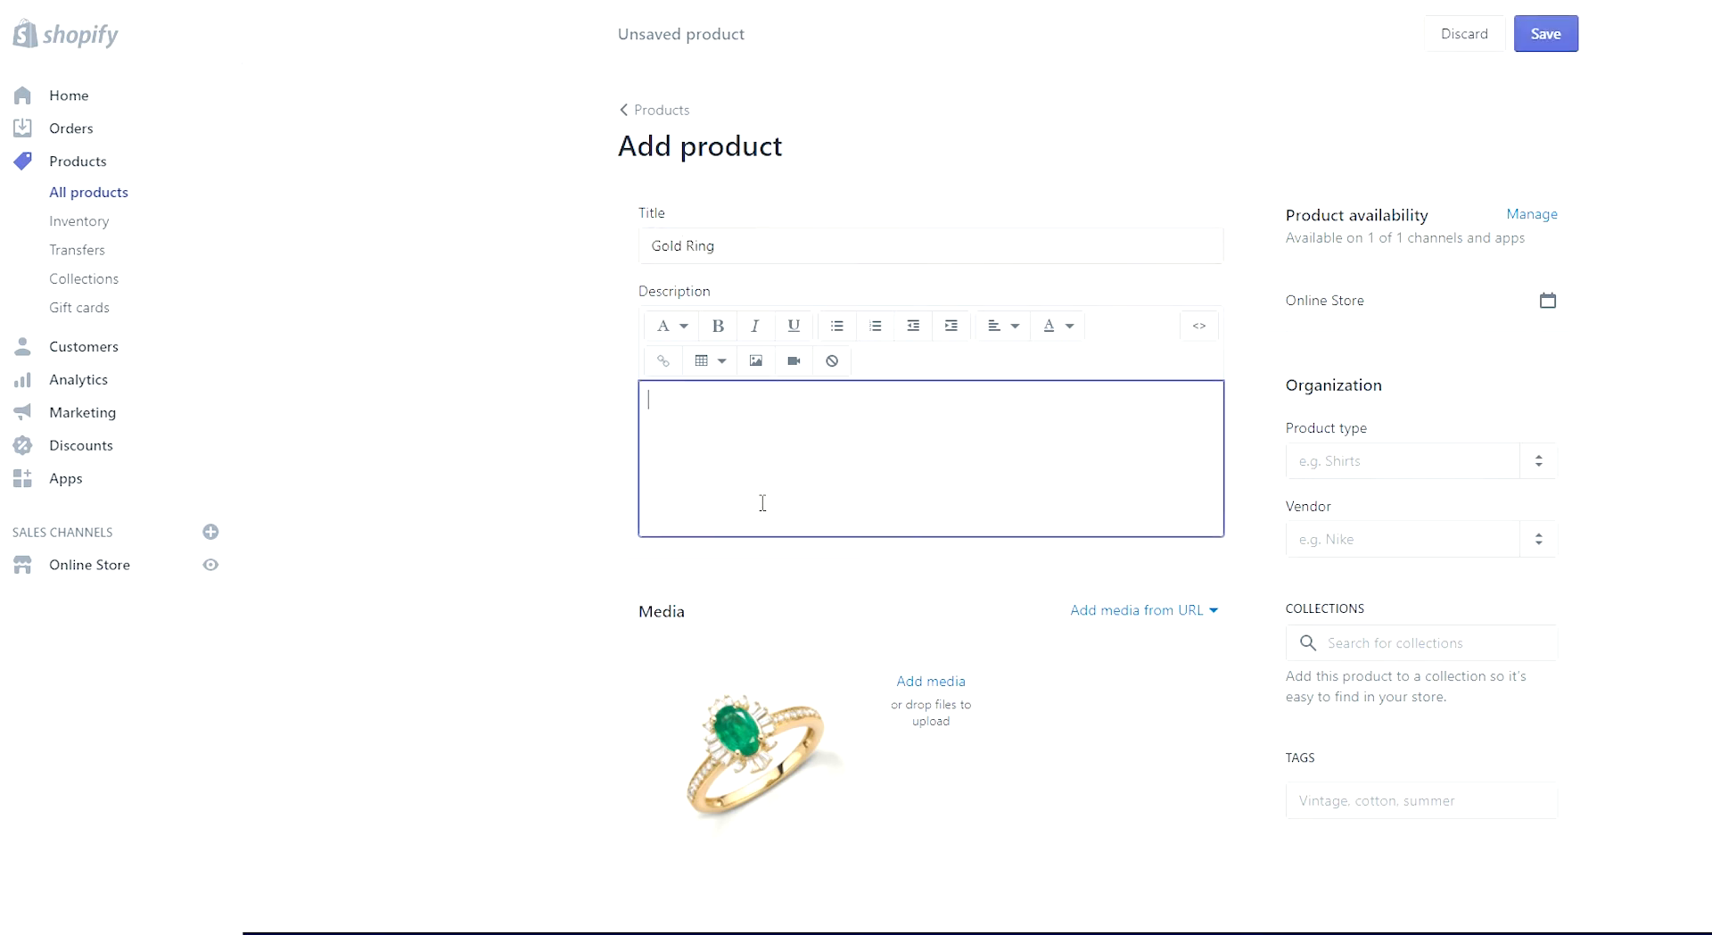
text(- High quality)
key(Return)
text(- Gold ring)
key(Return)
text(- Satisfaction guarenteed!)
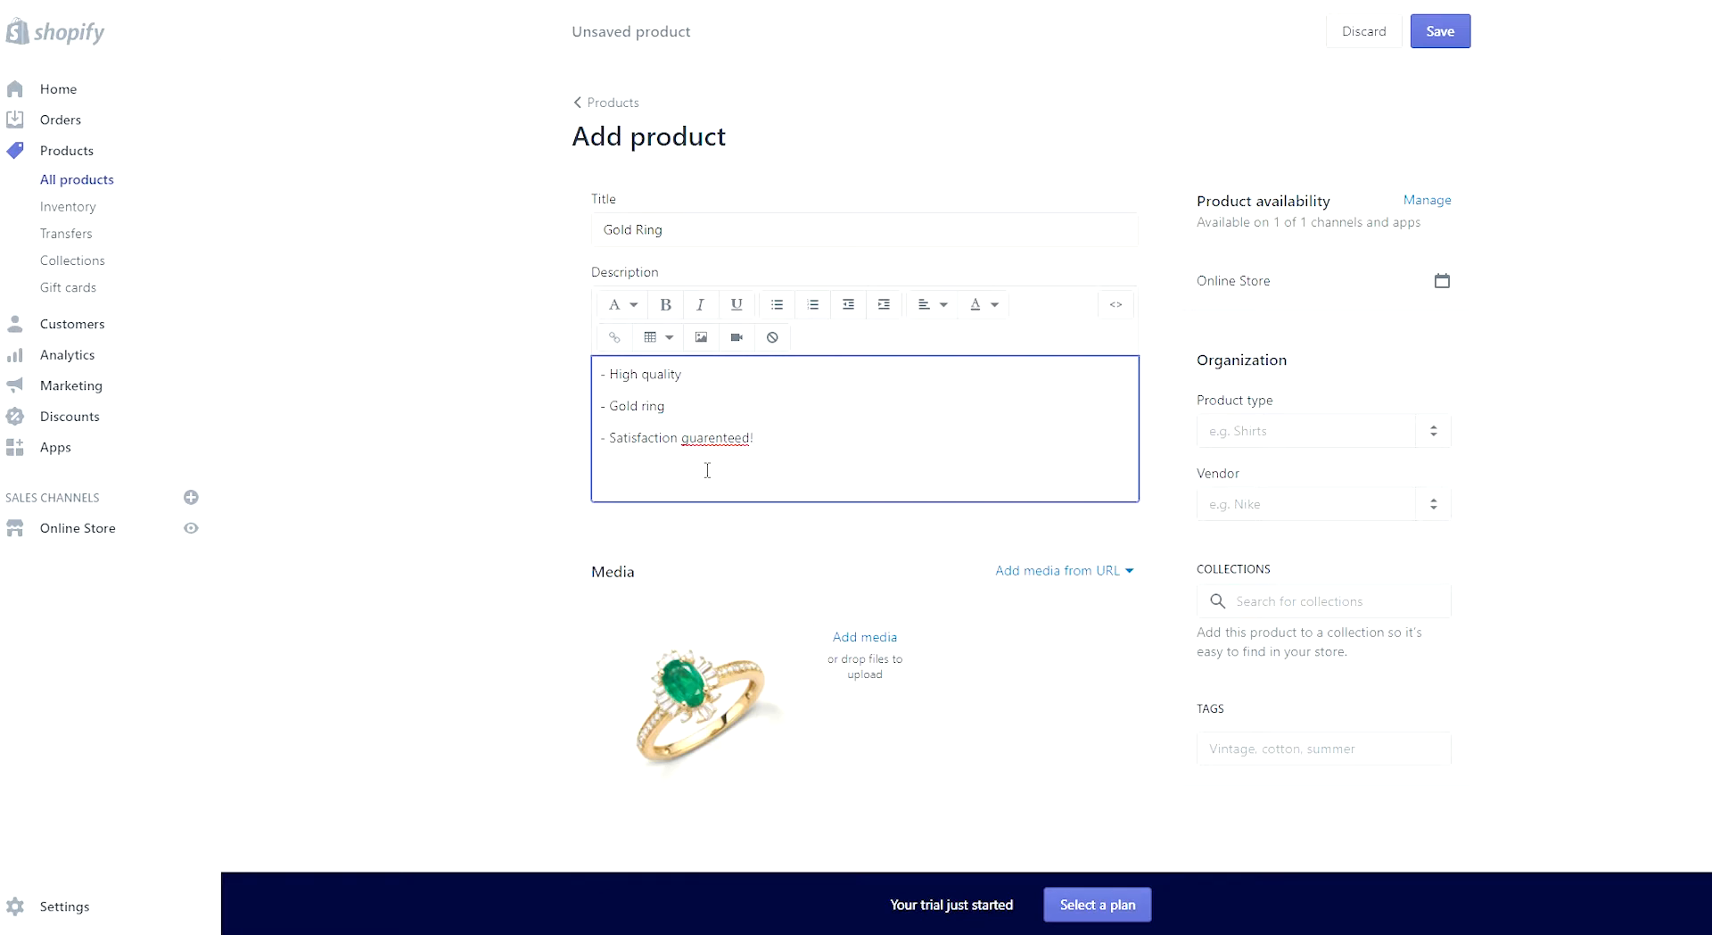
right_click(713, 448)
click(724, 464)
click(779, 466)
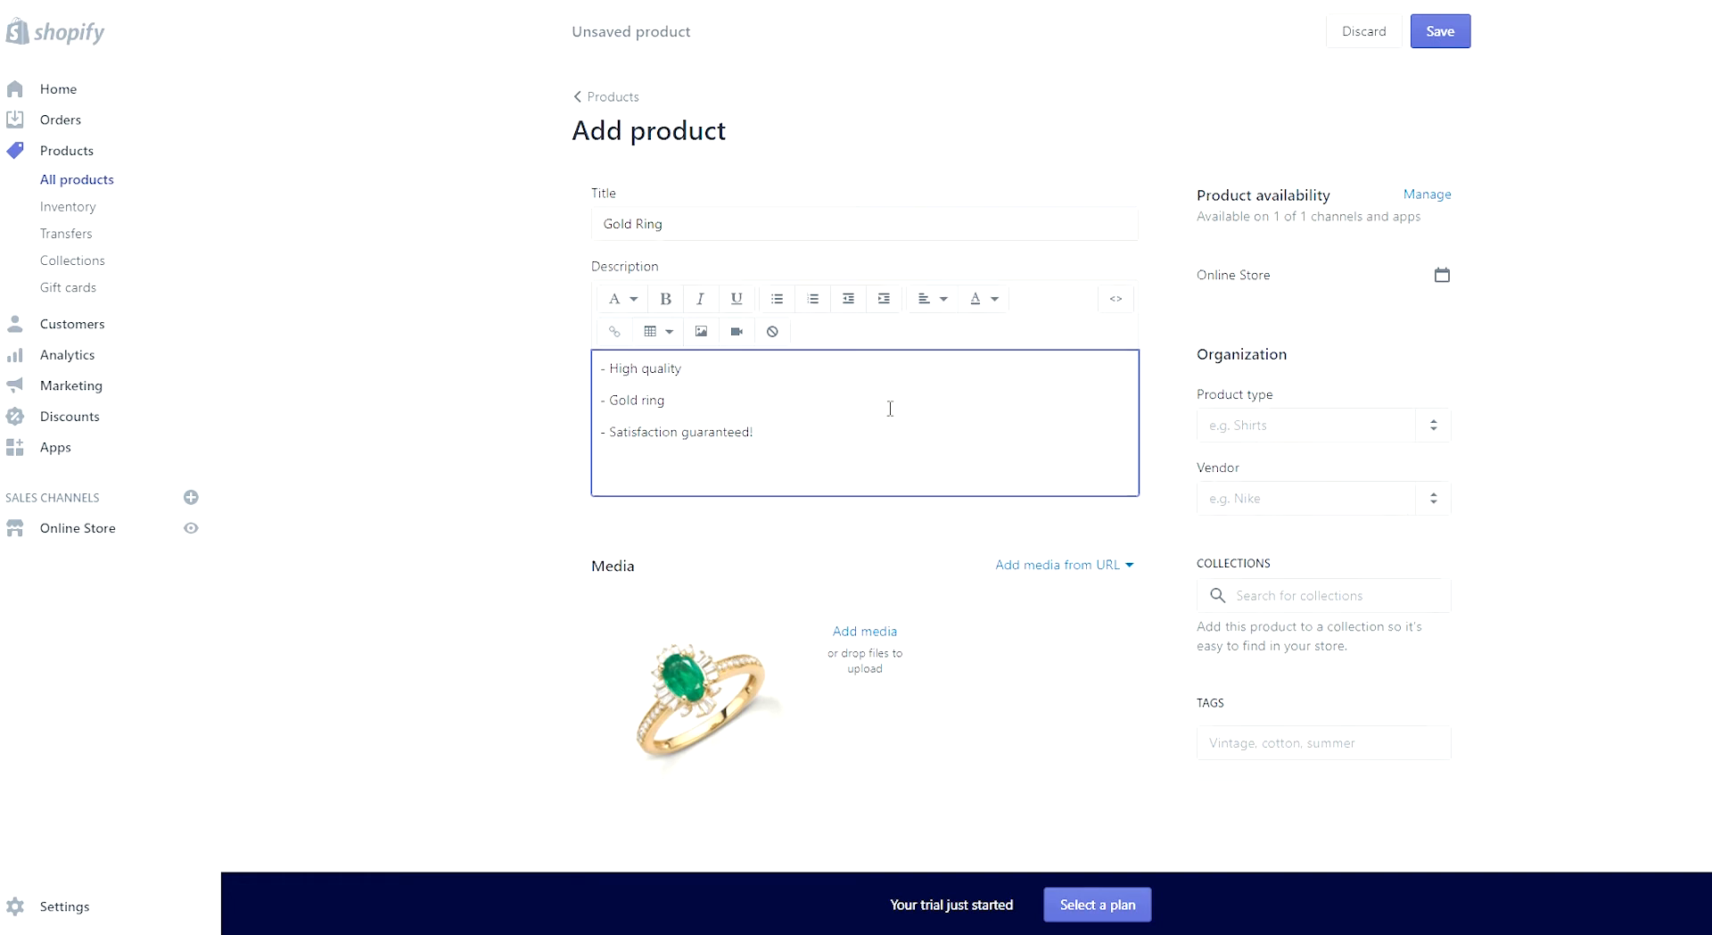
Set the product's price to 25.99, its compare-at price to 35.99 and its cost per item to 8.00.
scroll(883, 401, down, 2)
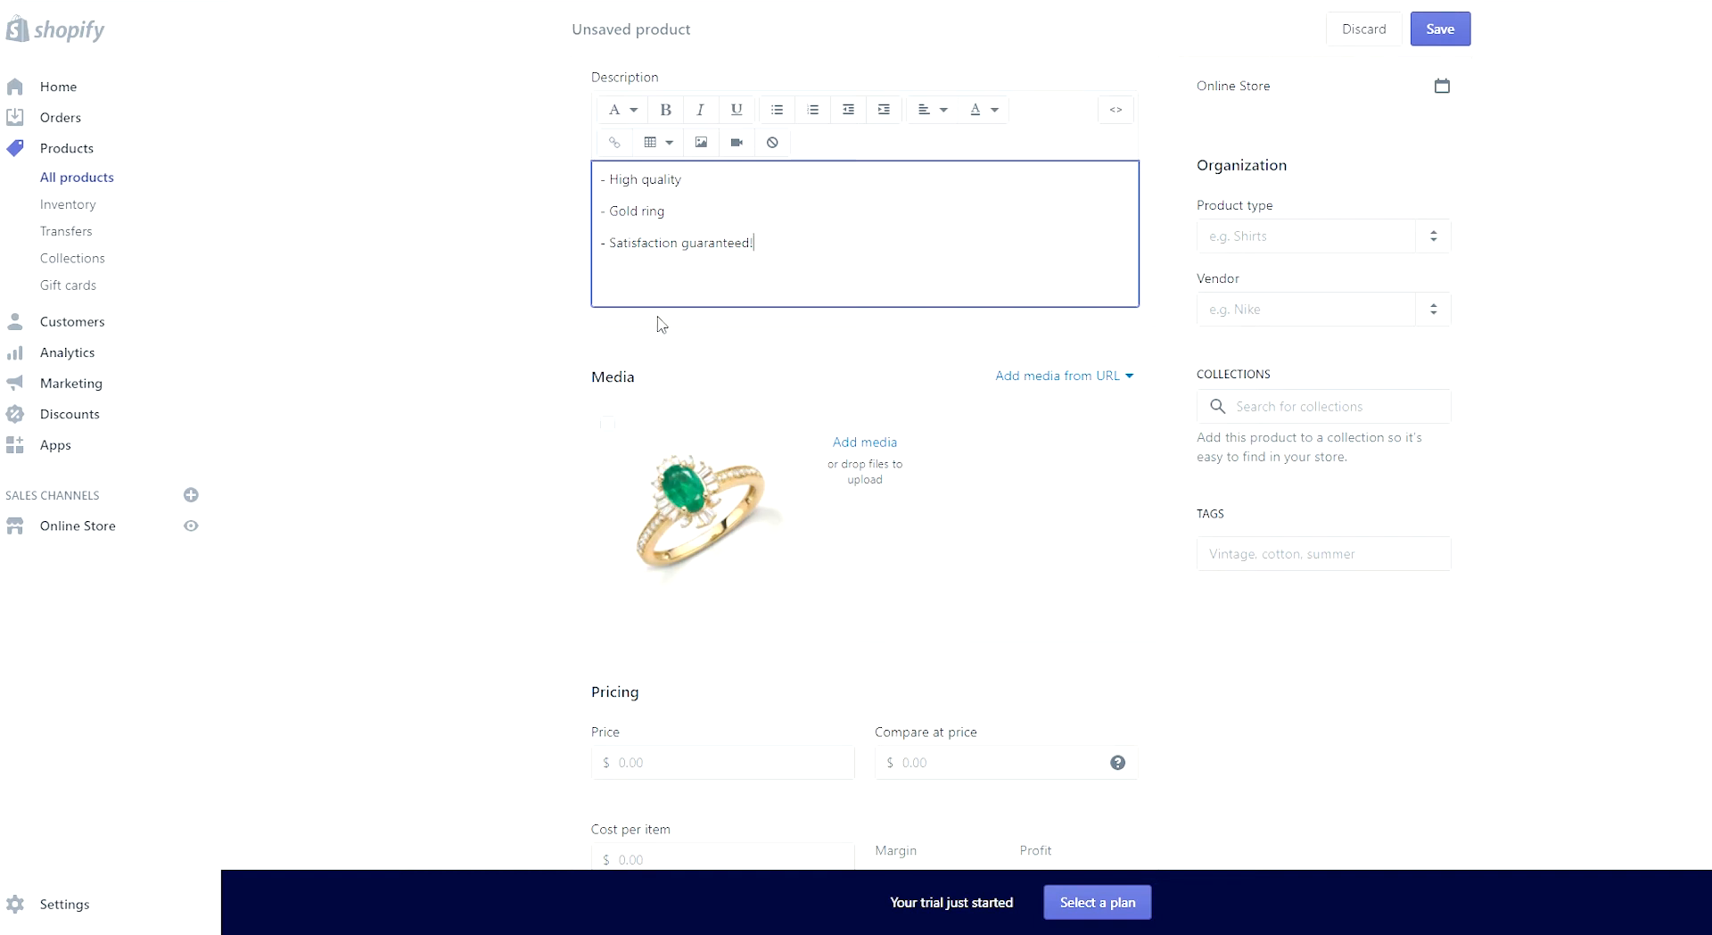
scroll(535, 562, down, 4)
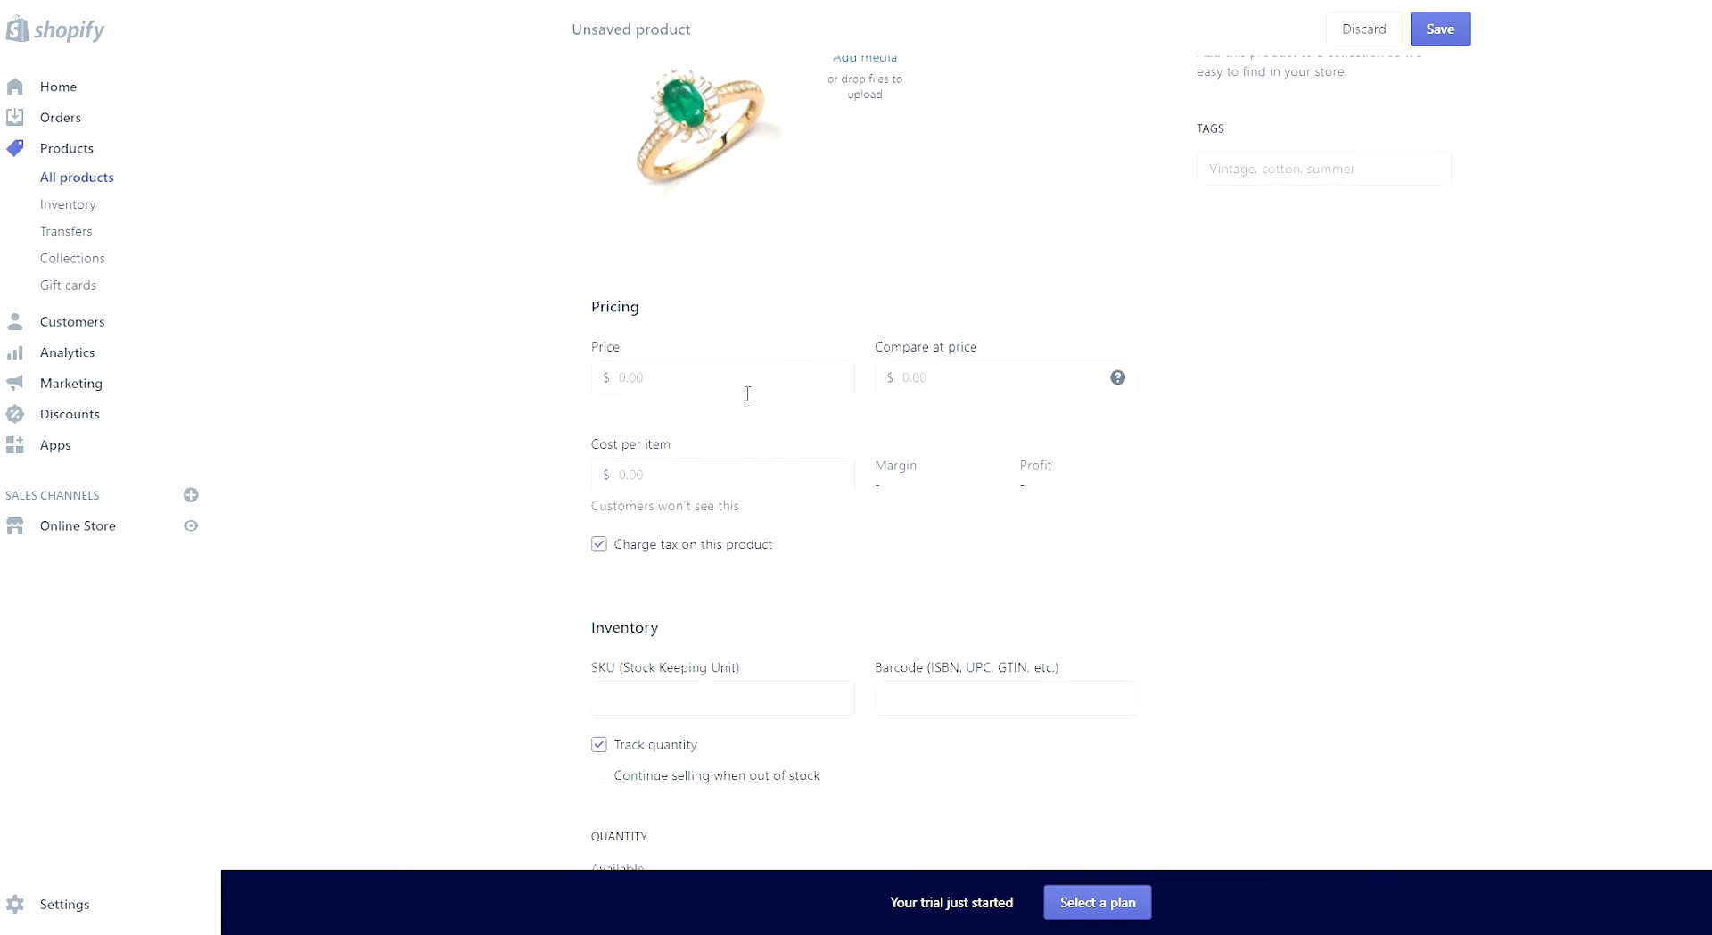
click(609, 350)
click(929, 348)
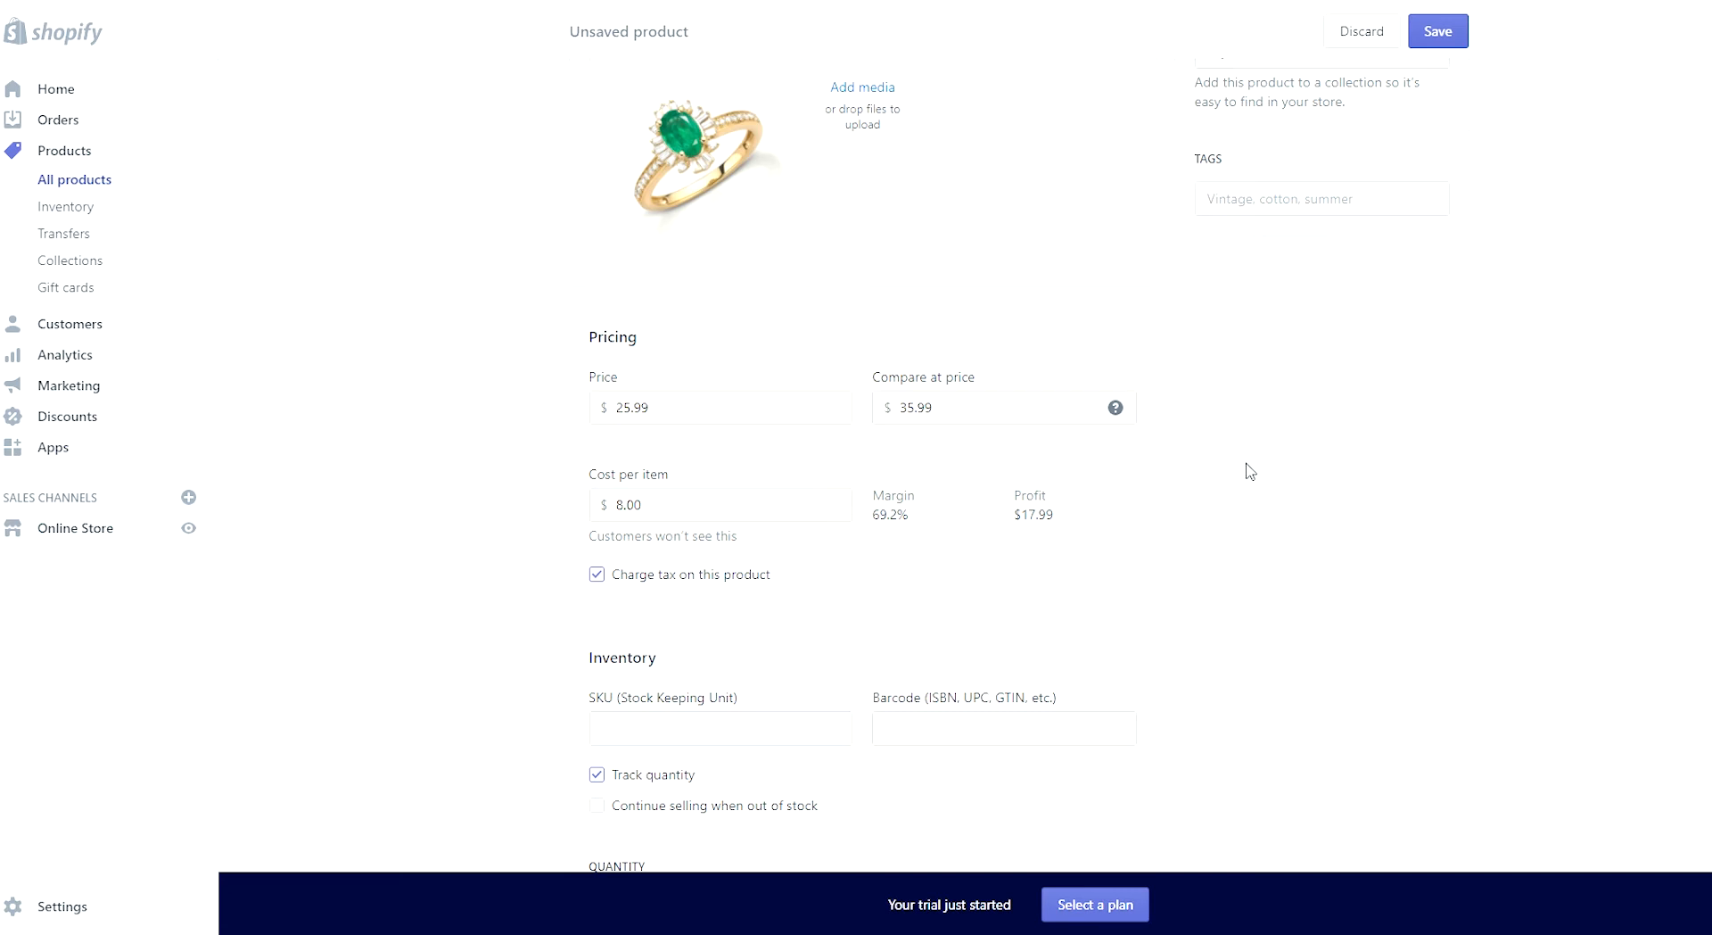
Examine the product's pricing, inventory, shipping, customs, variants and search engine listing settings.
scroll(1255, 535, down, 2)
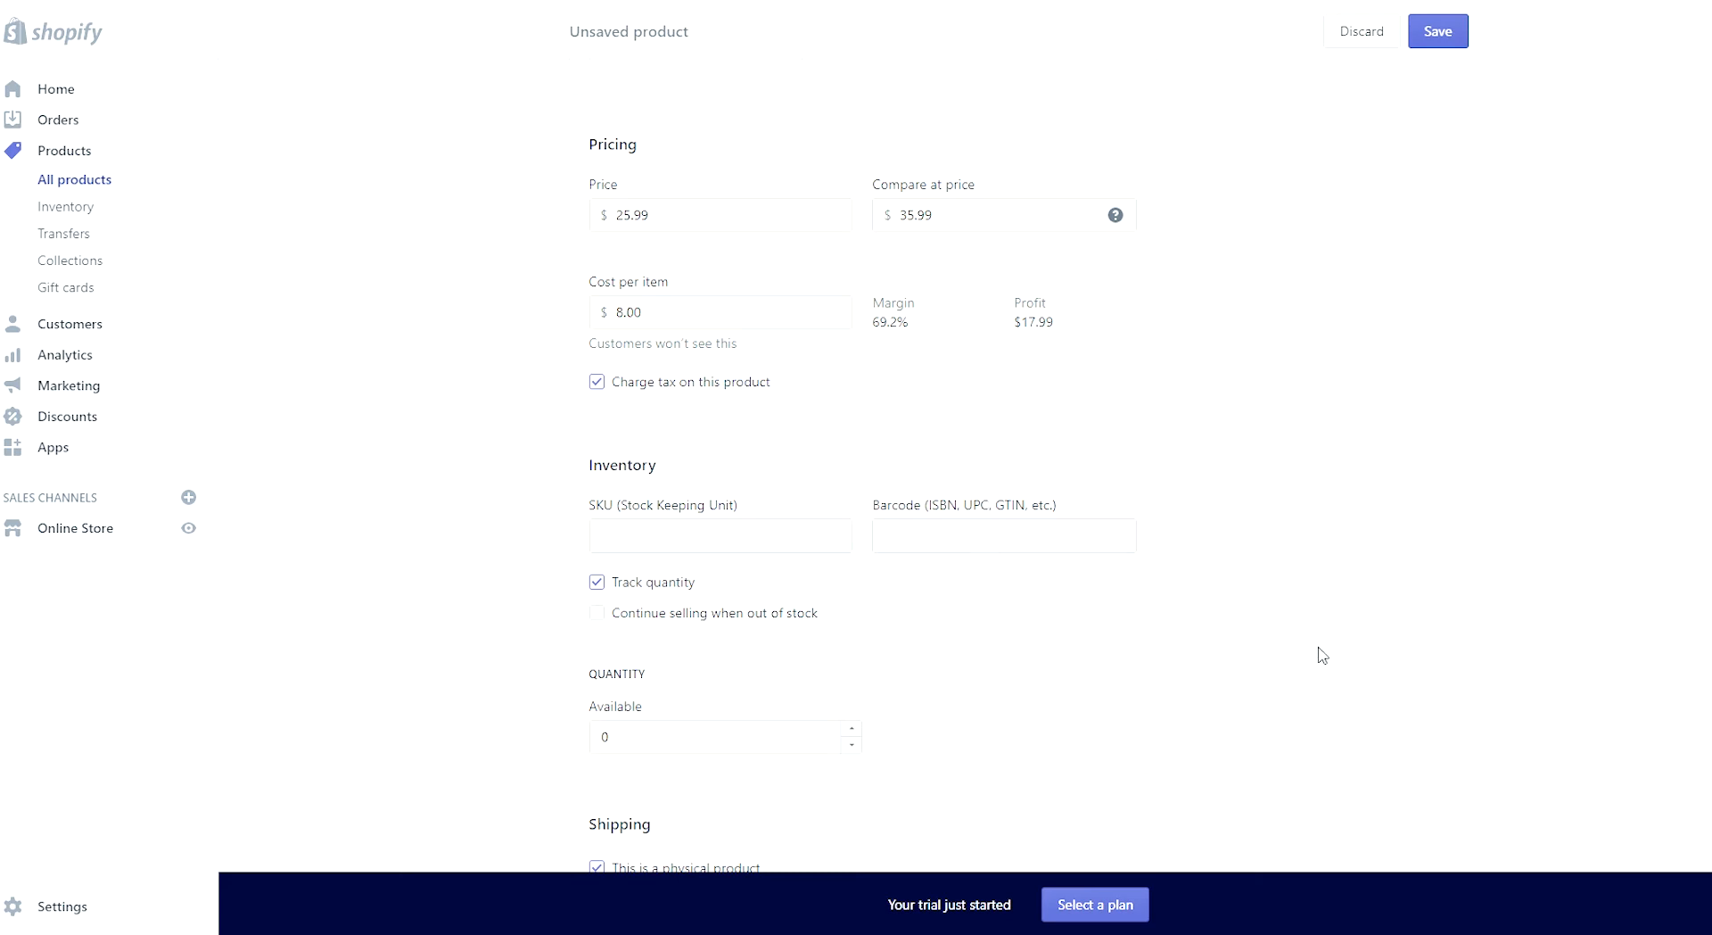
scroll(1323, 655, up, 3)
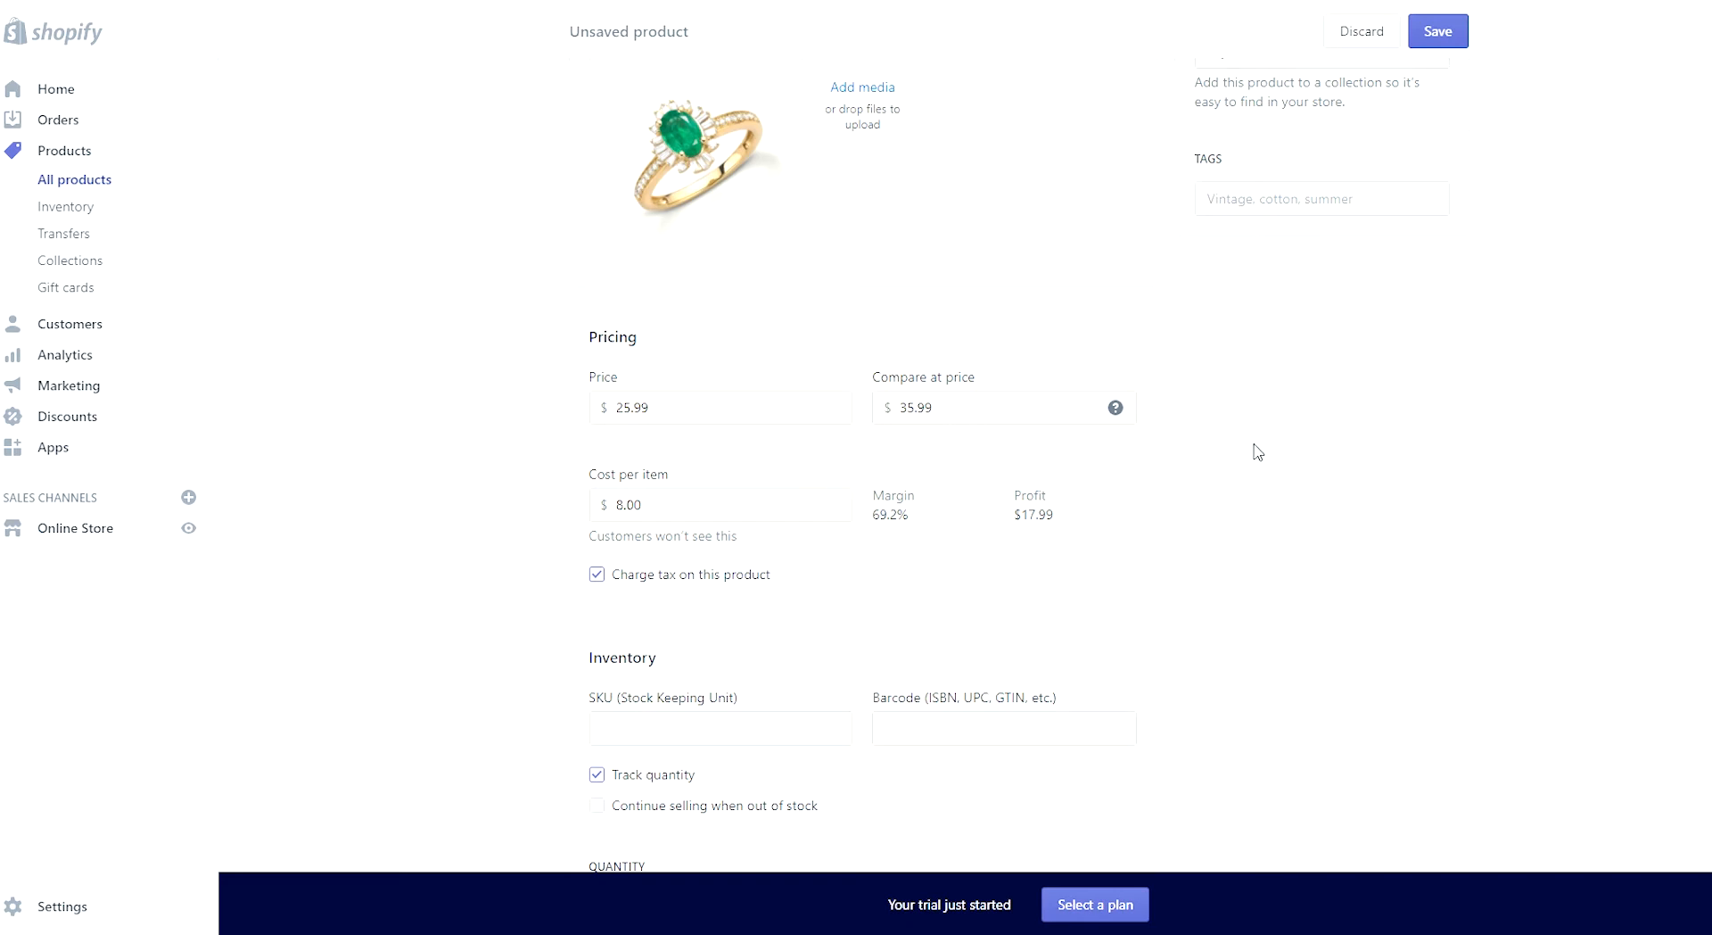
scroll(1280, 615, down, 3)
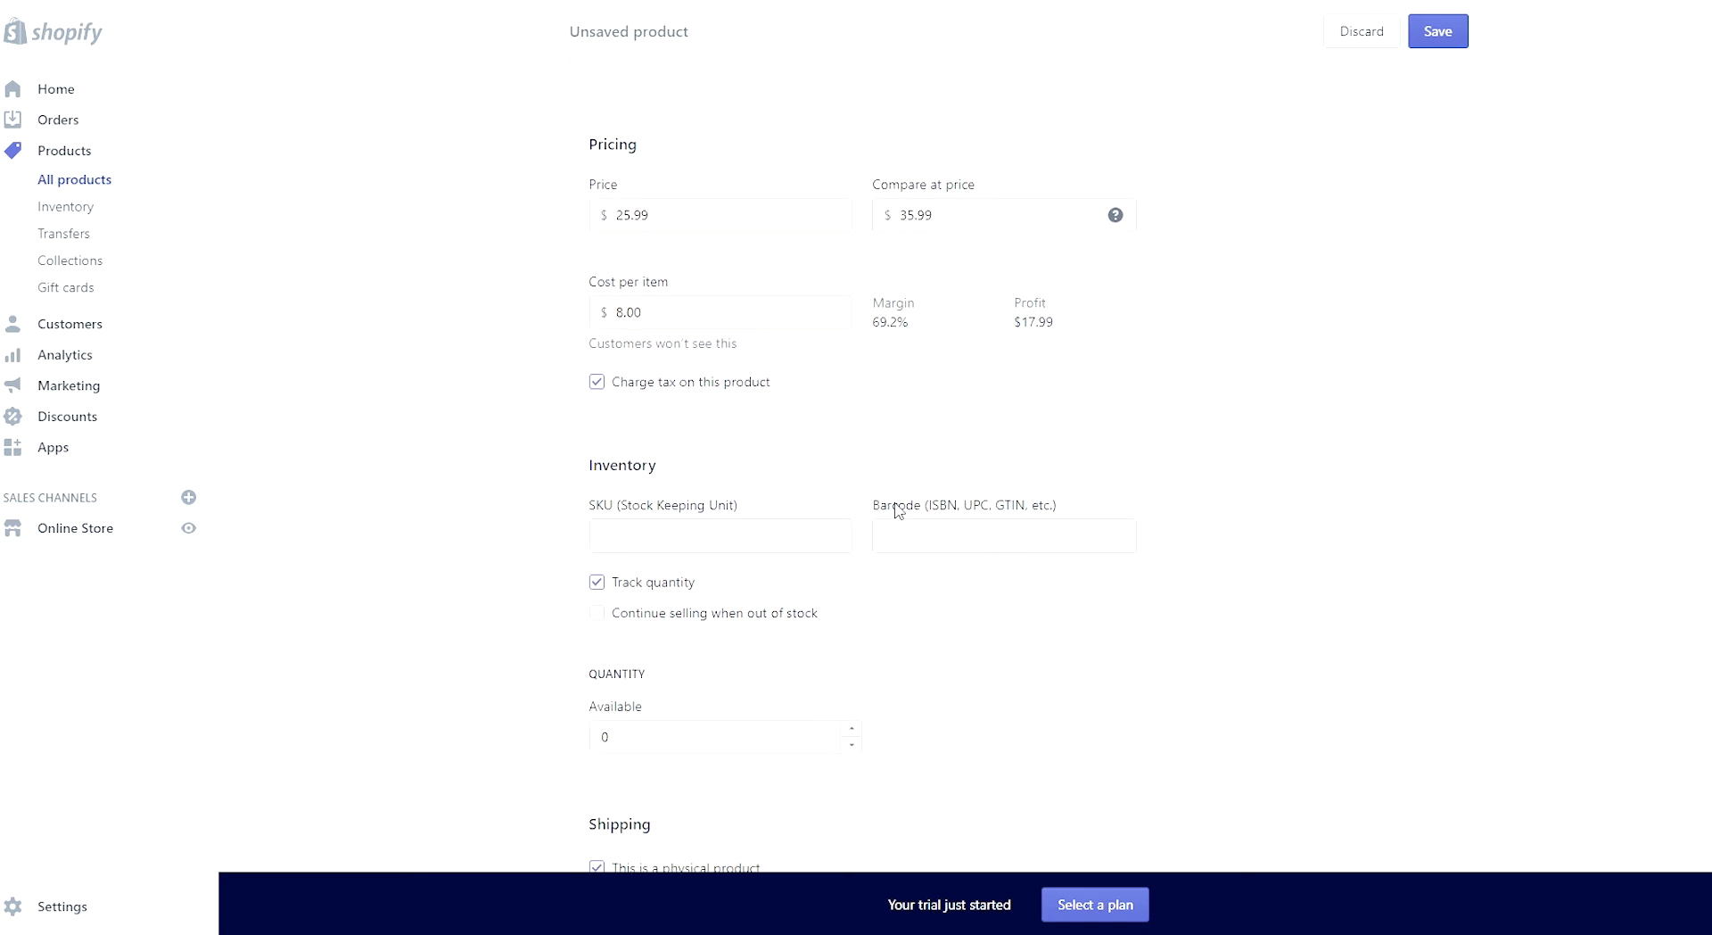
scroll(894, 508, down, 4)
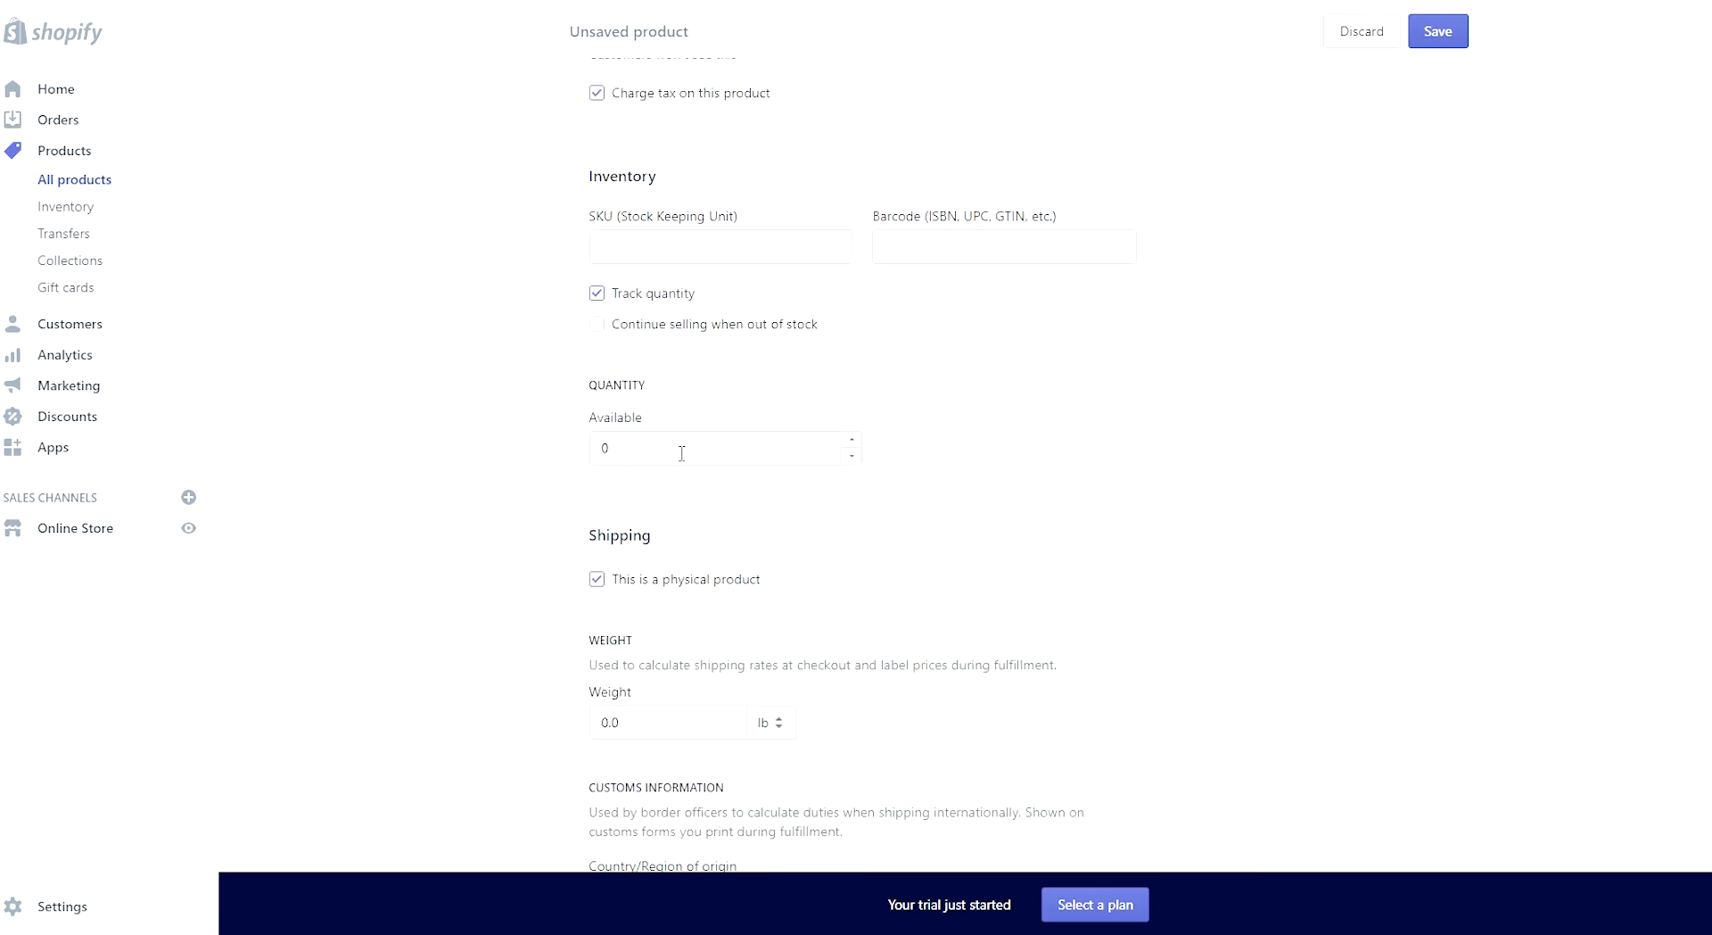
scroll(1026, 607, down, 3)
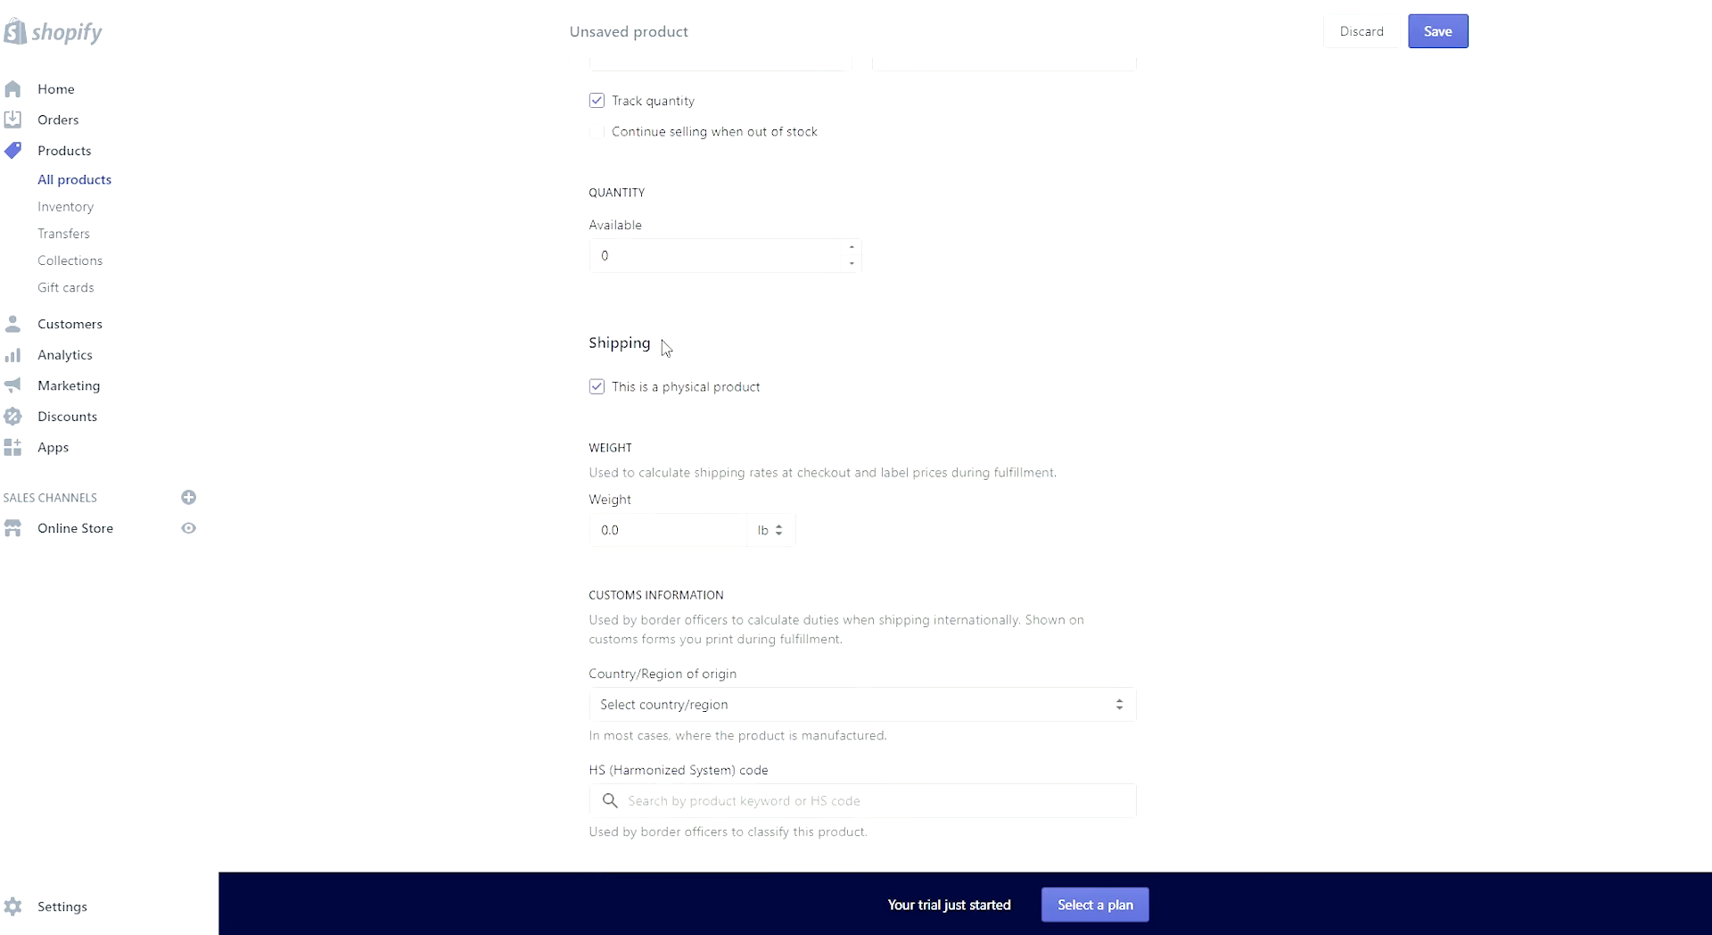
scroll(765, 702, down, 5)
scroll(952, 565, up, 3)
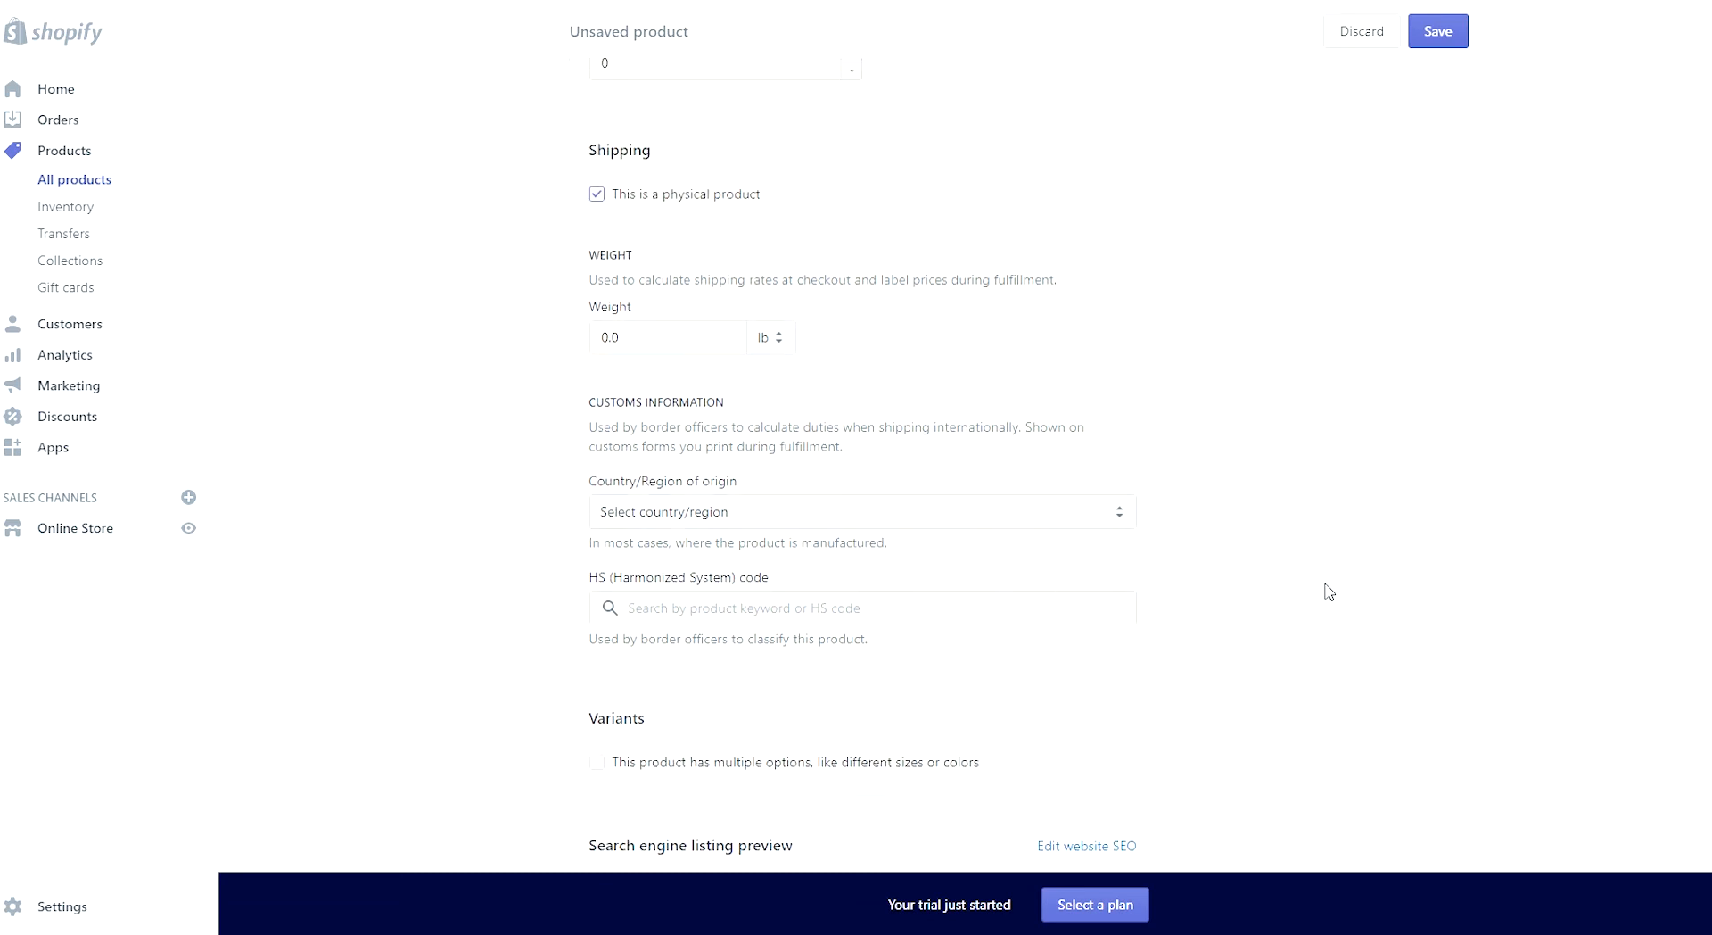
scroll(1320, 591, down, 1)
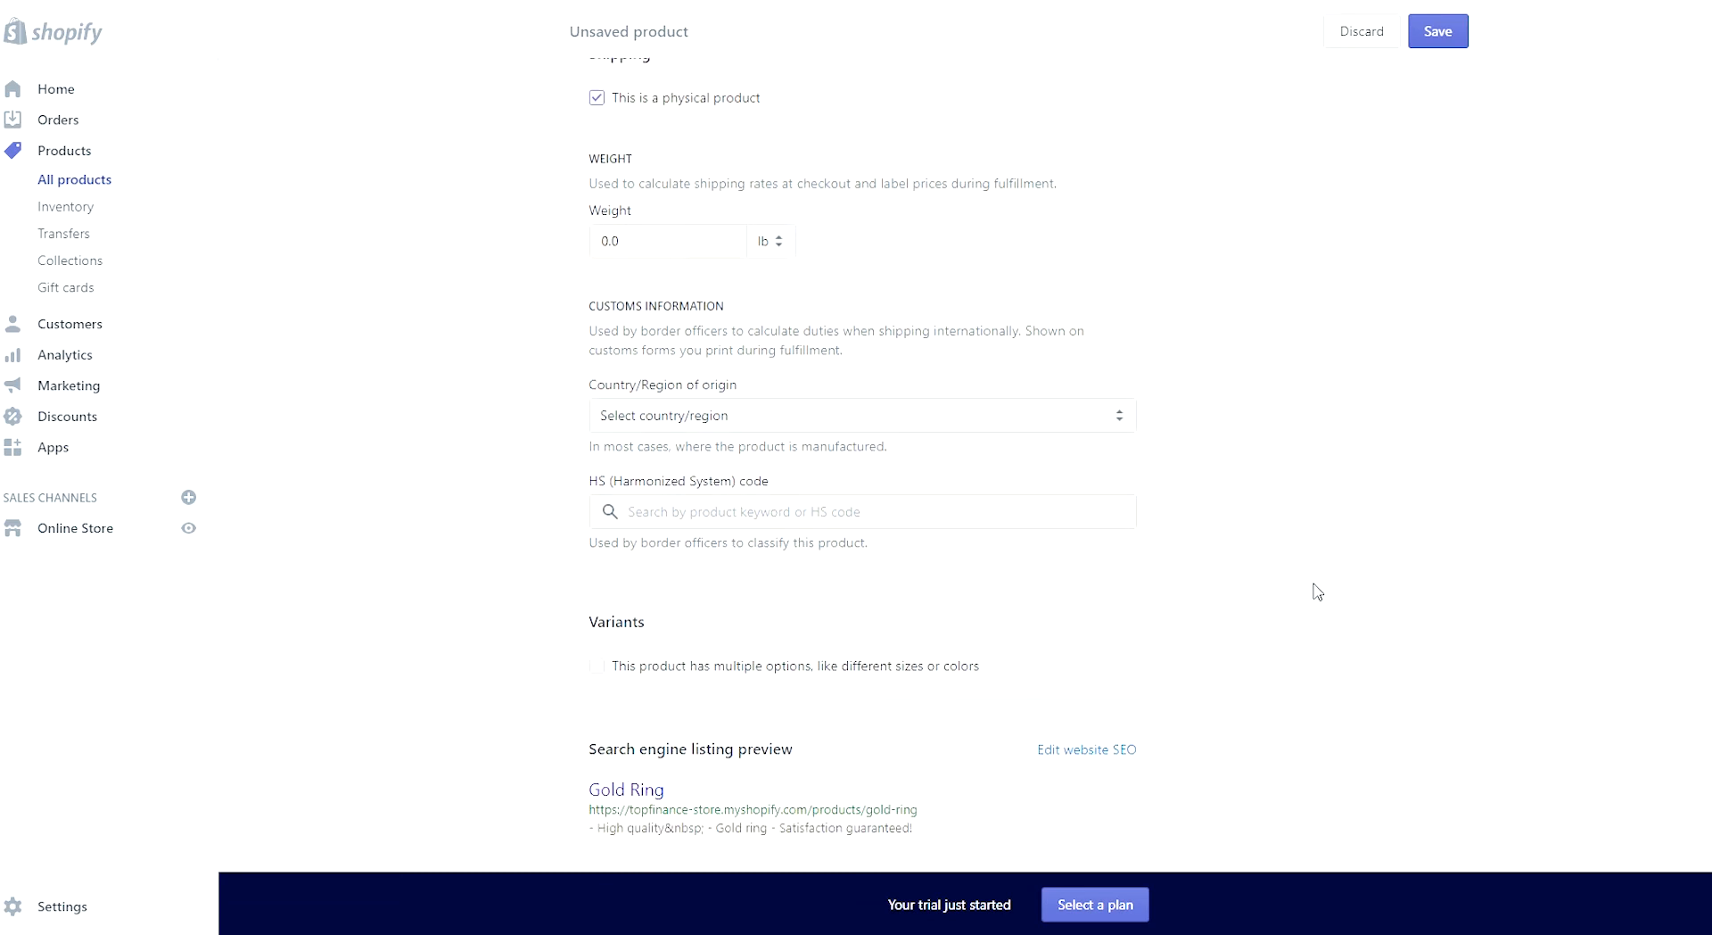
scroll(1318, 591, down, 1)
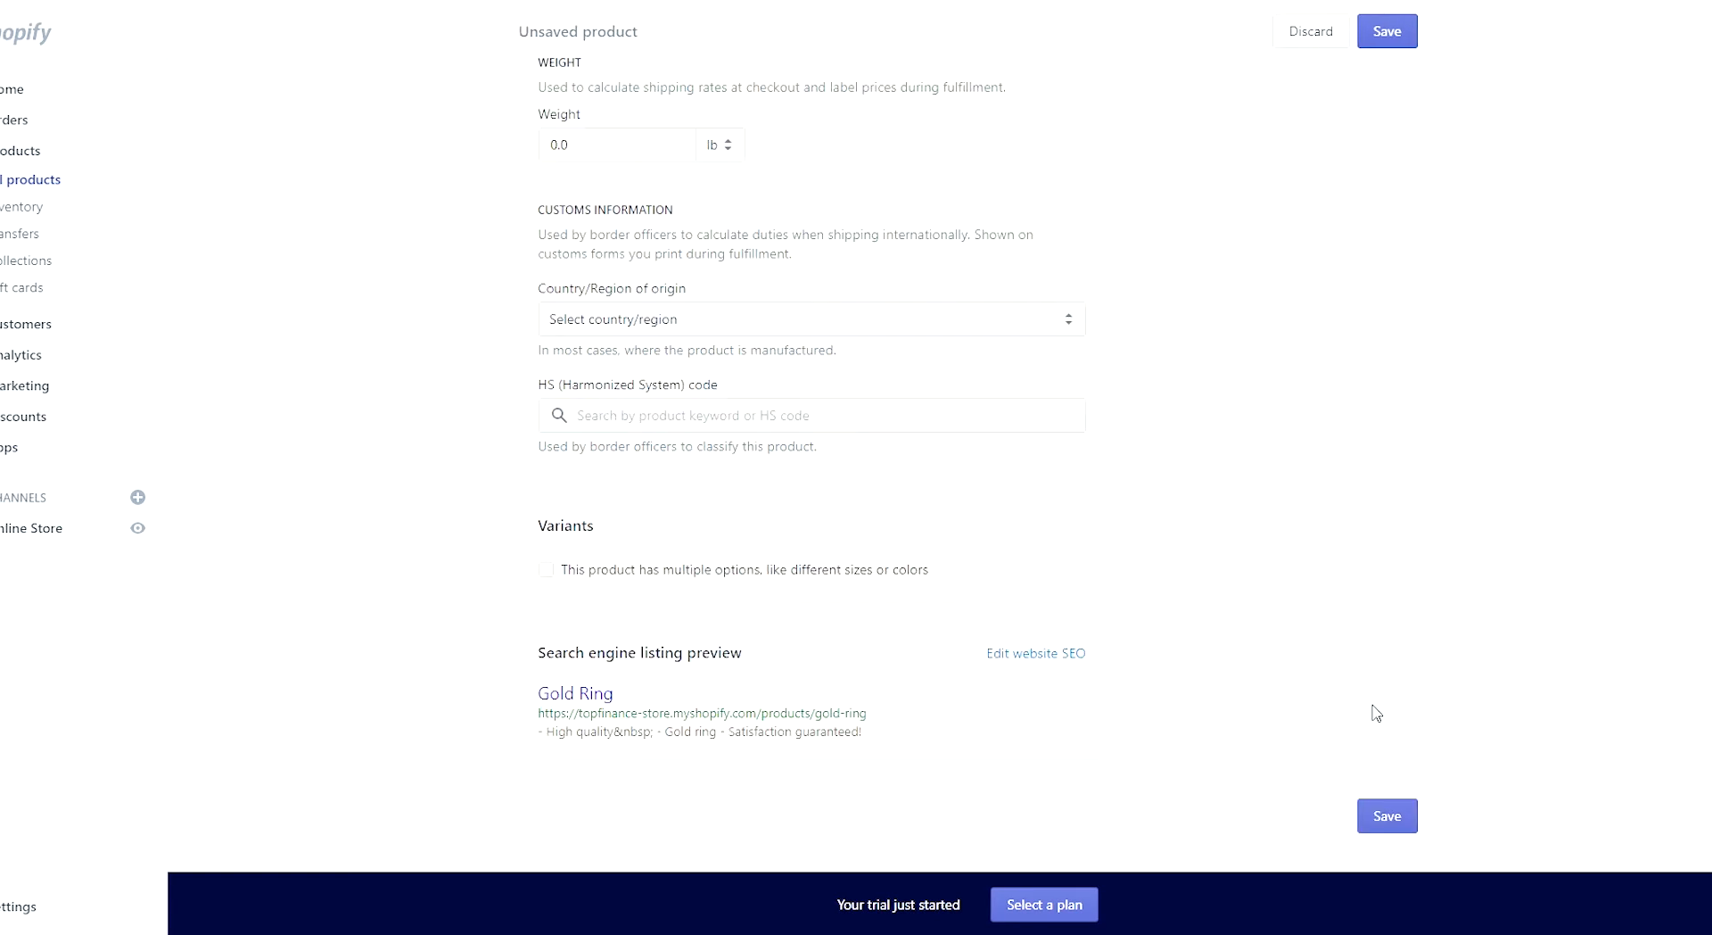
Save the Gold Ring product and return to the store's home page.
click(1393, 807)
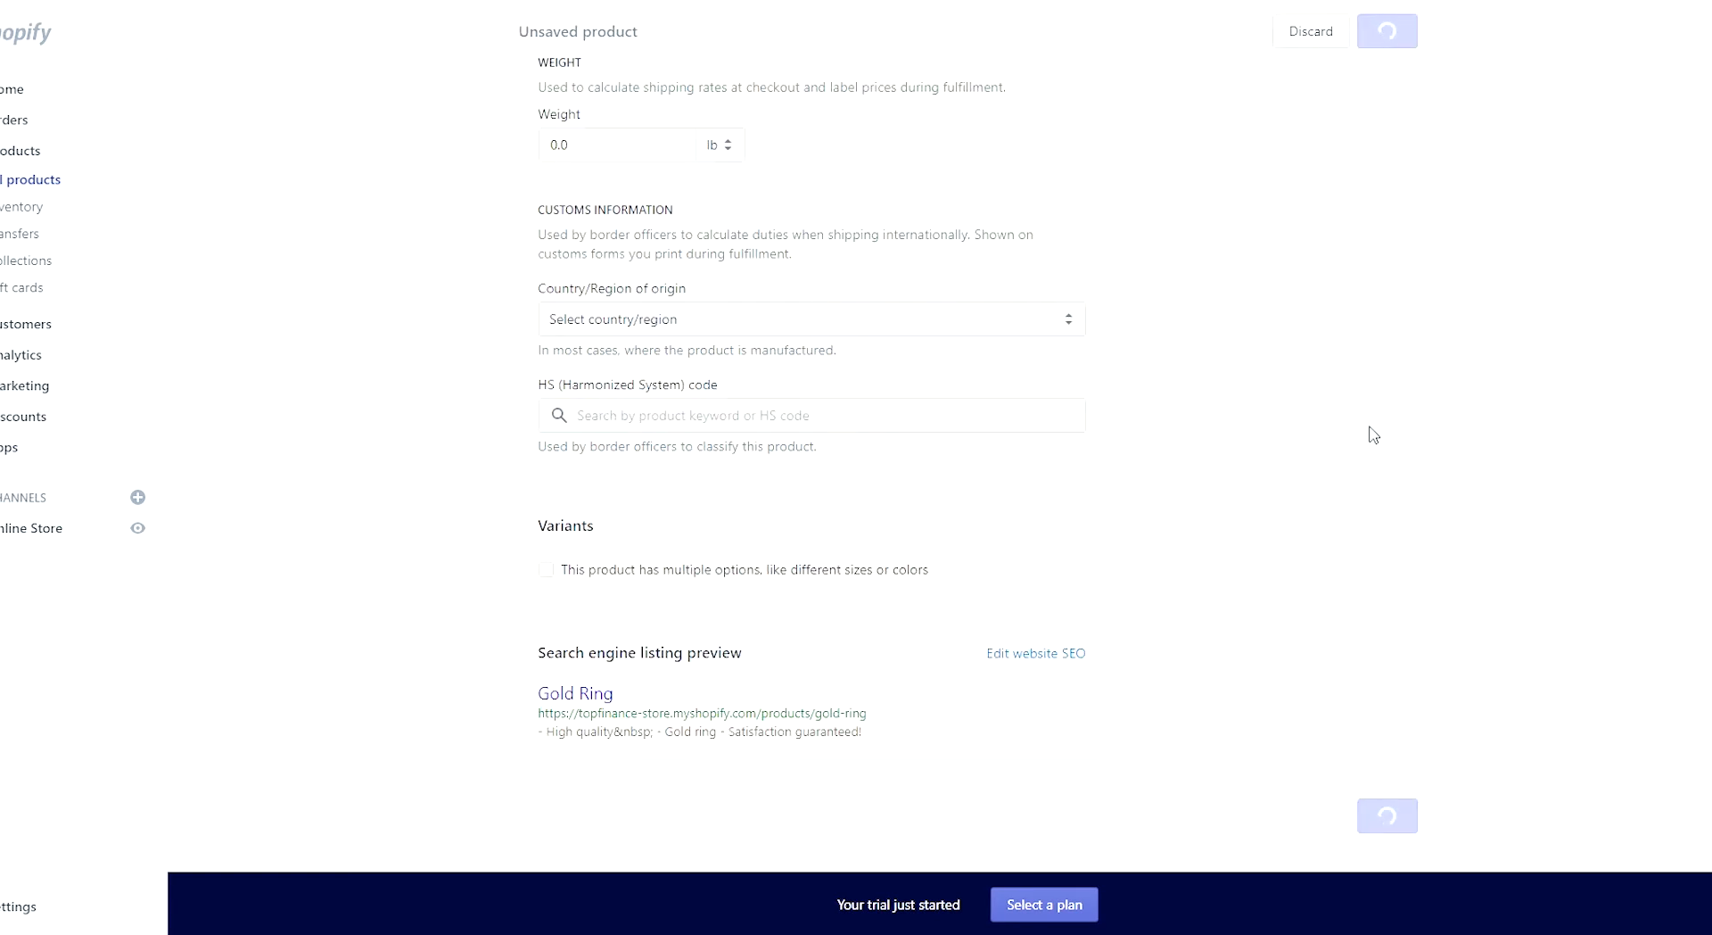
click(627, 104)
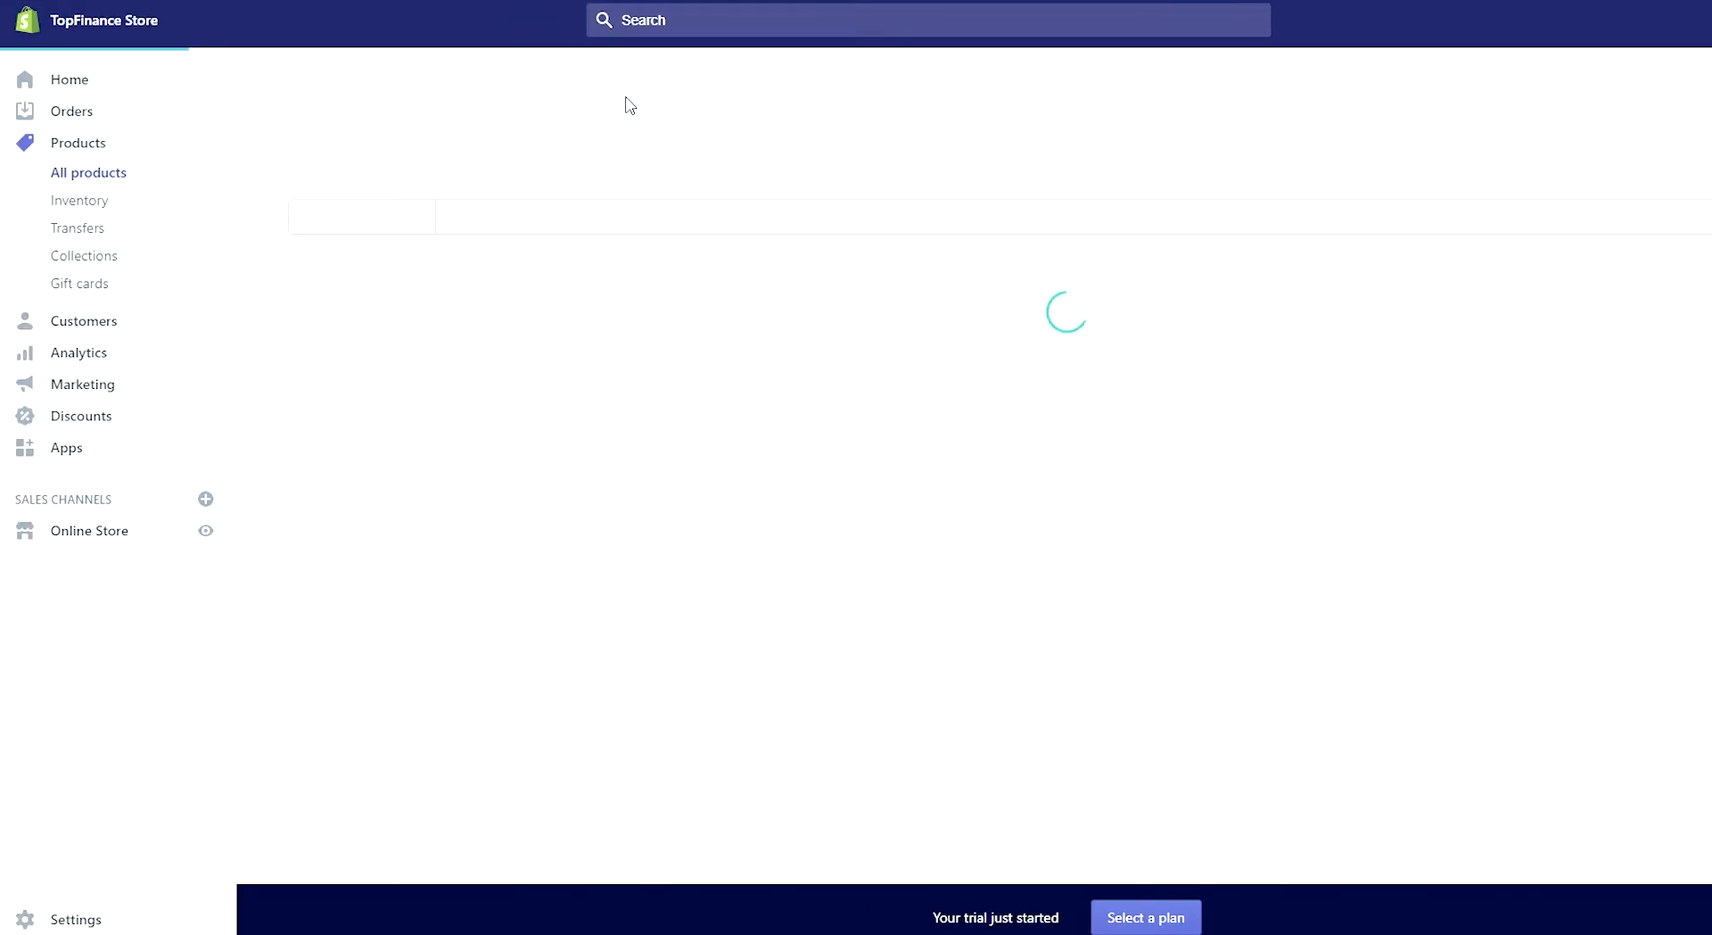
click(70, 79)
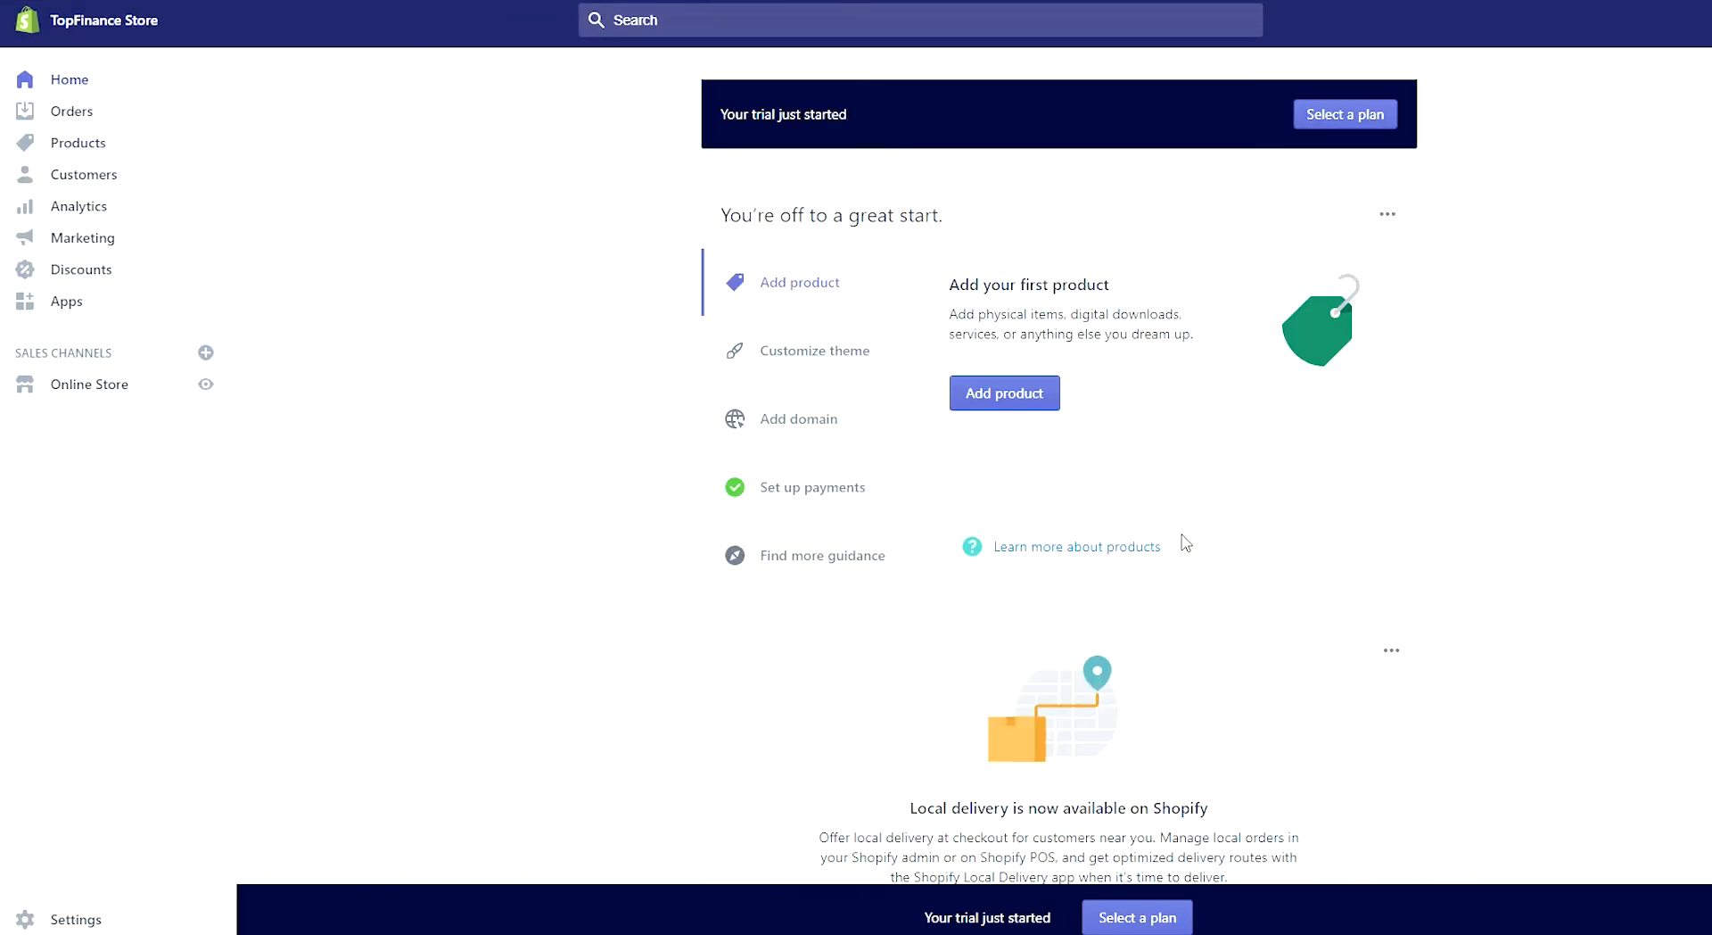
Open the store's theme settings from the theme customization task and review the current Debut theme and the theme library options.
click(825, 350)
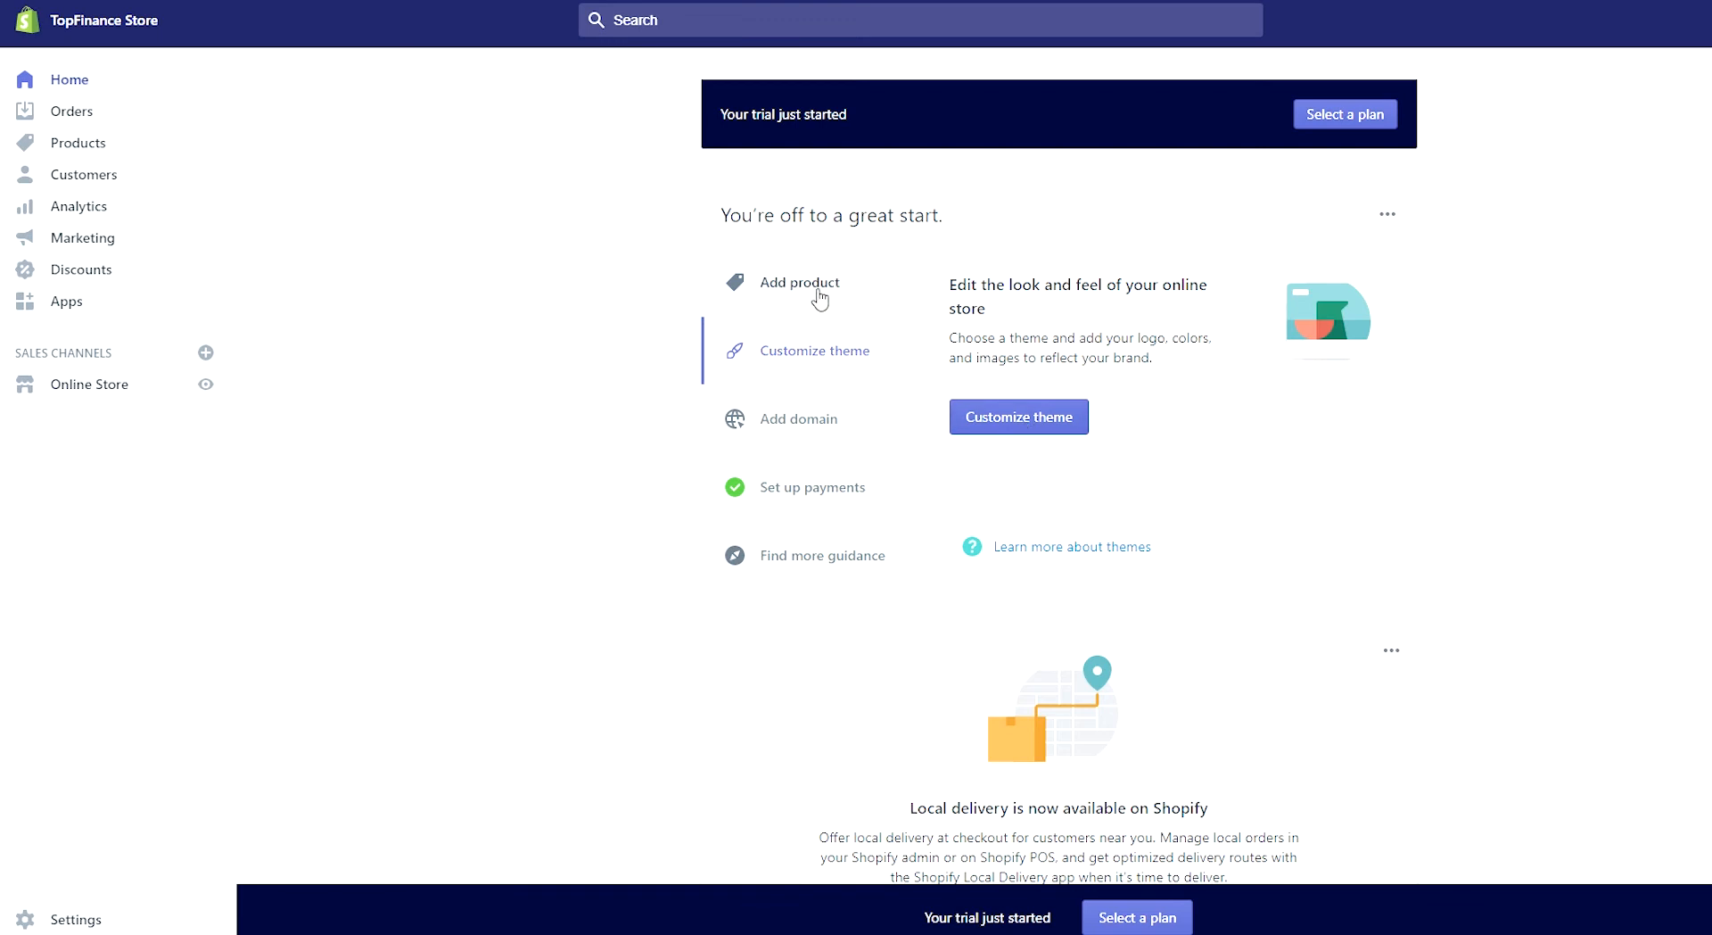
click(1039, 419)
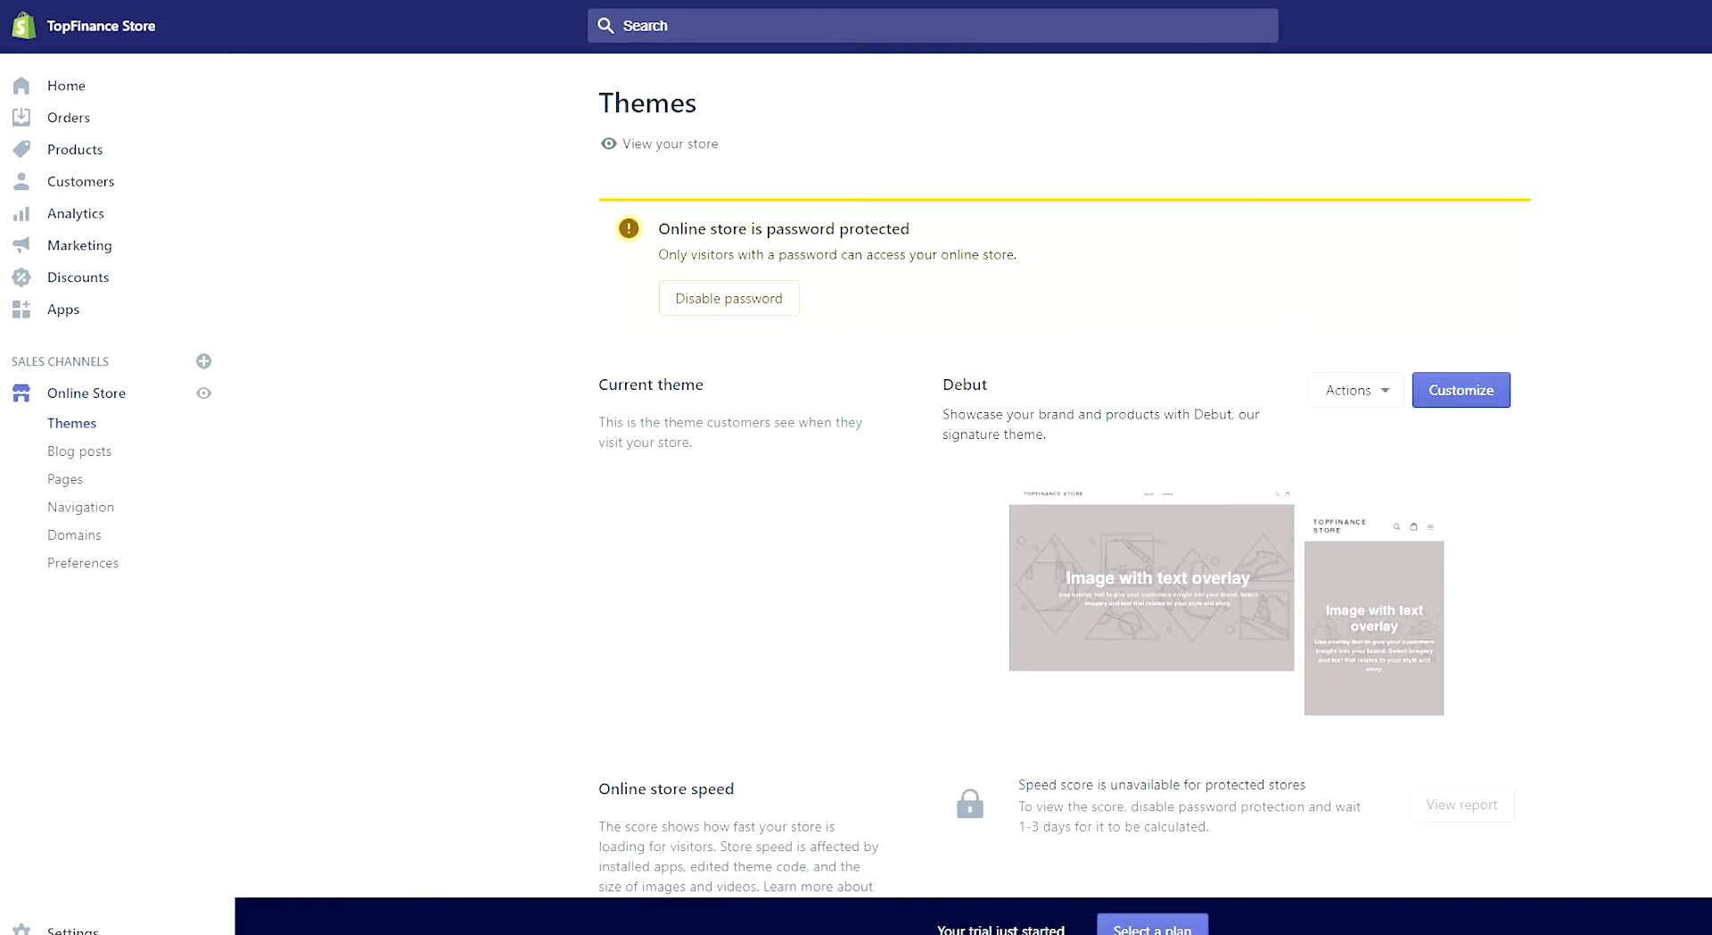
scroll(1150, 535, down, 5)
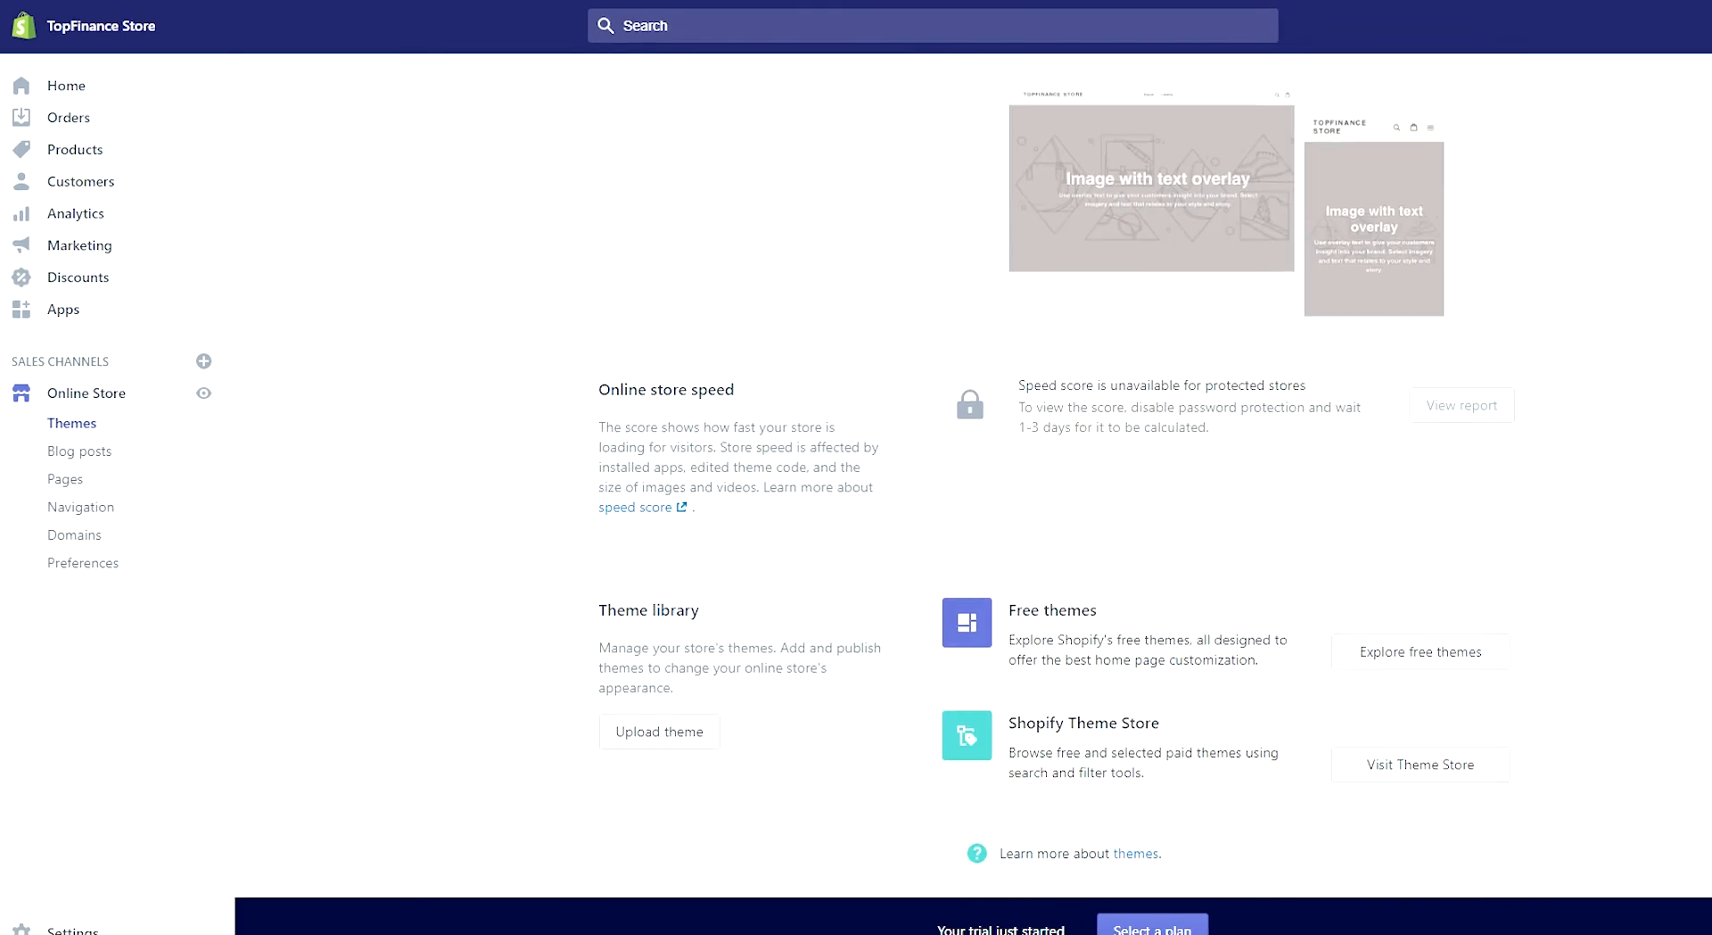
scroll(1567, 473, up, 4)
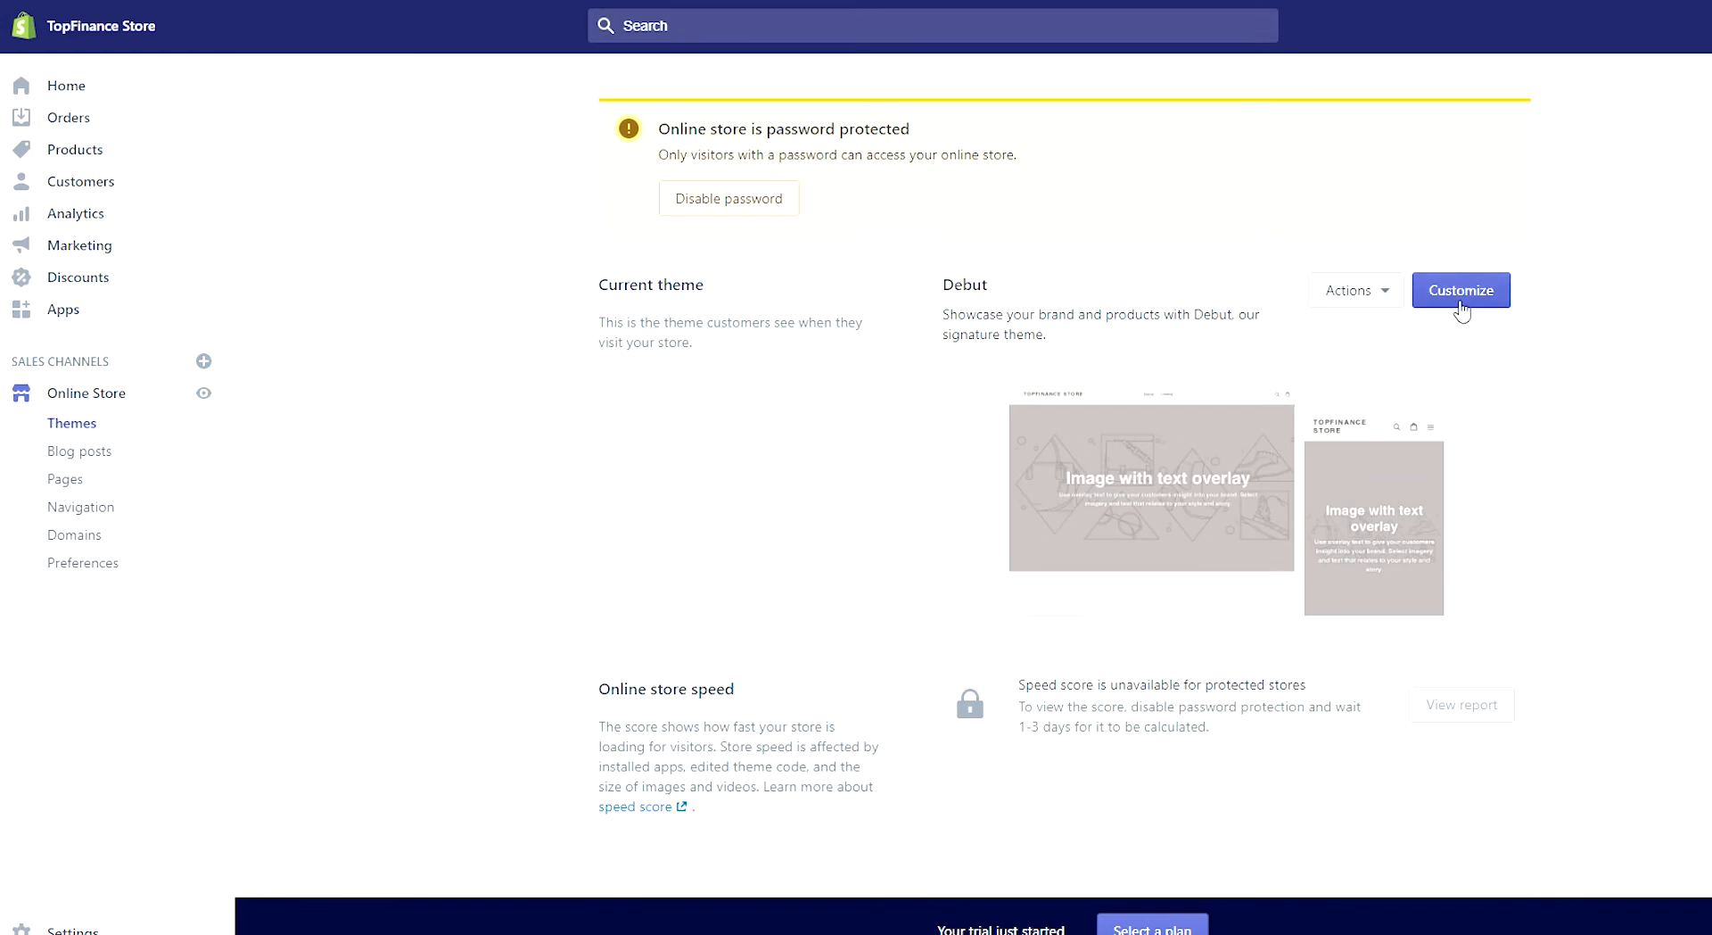
click(1461, 290)
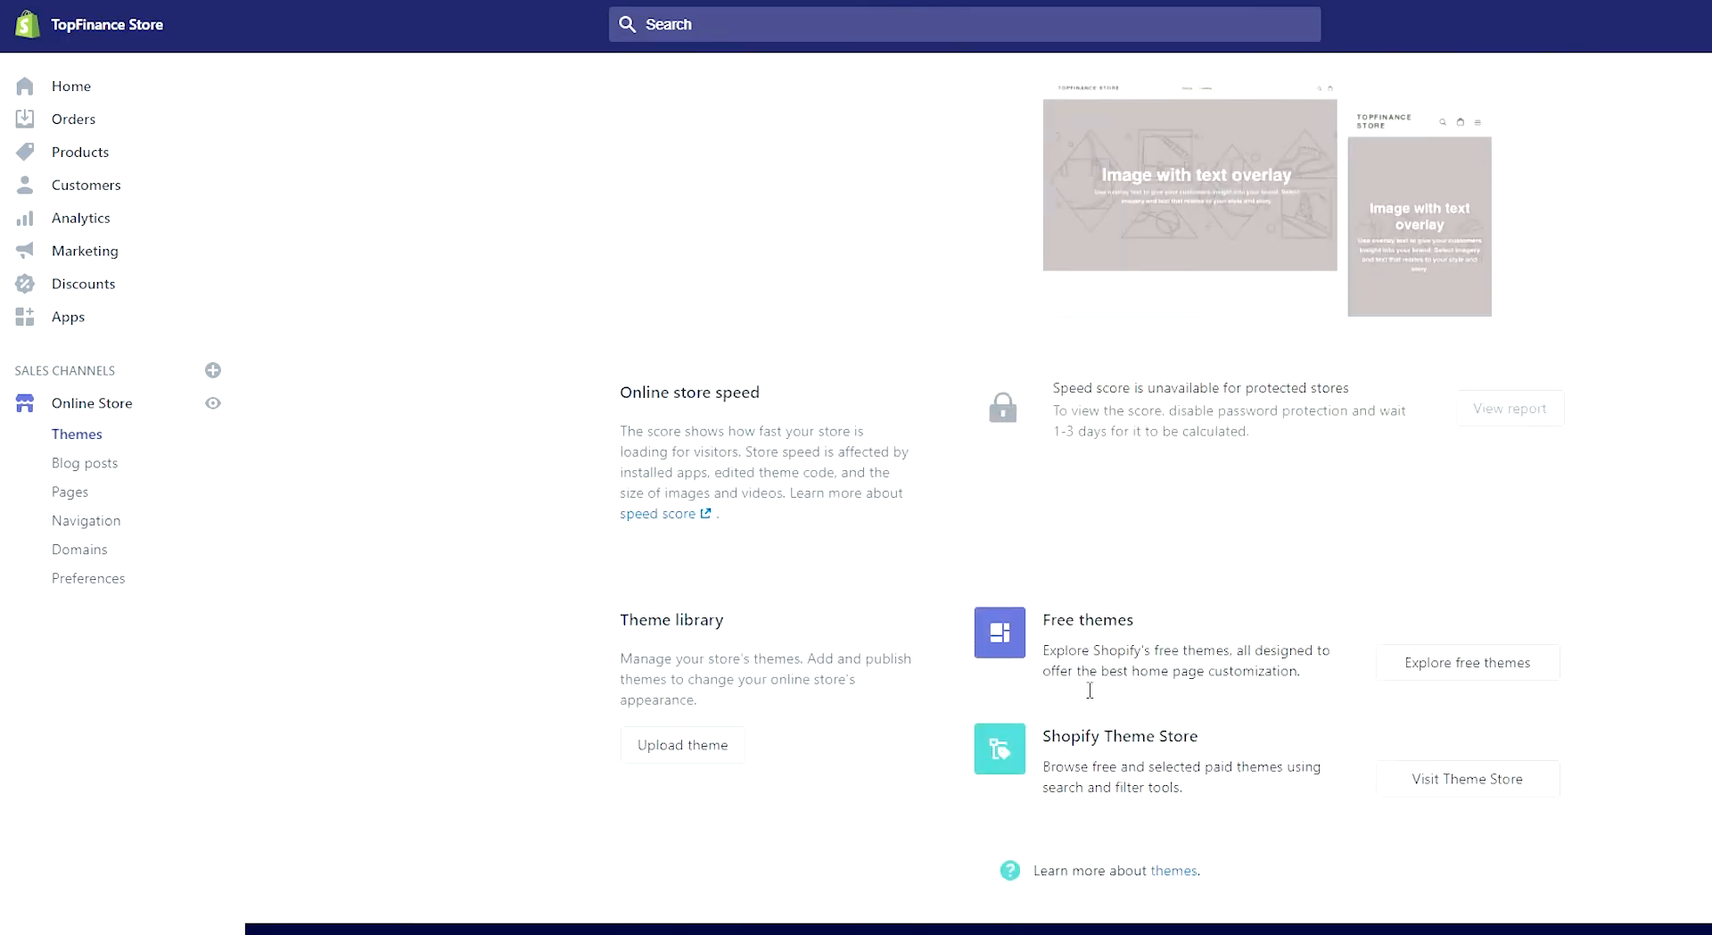
Open the collection of free themes and look through the available designs.
click(1454, 674)
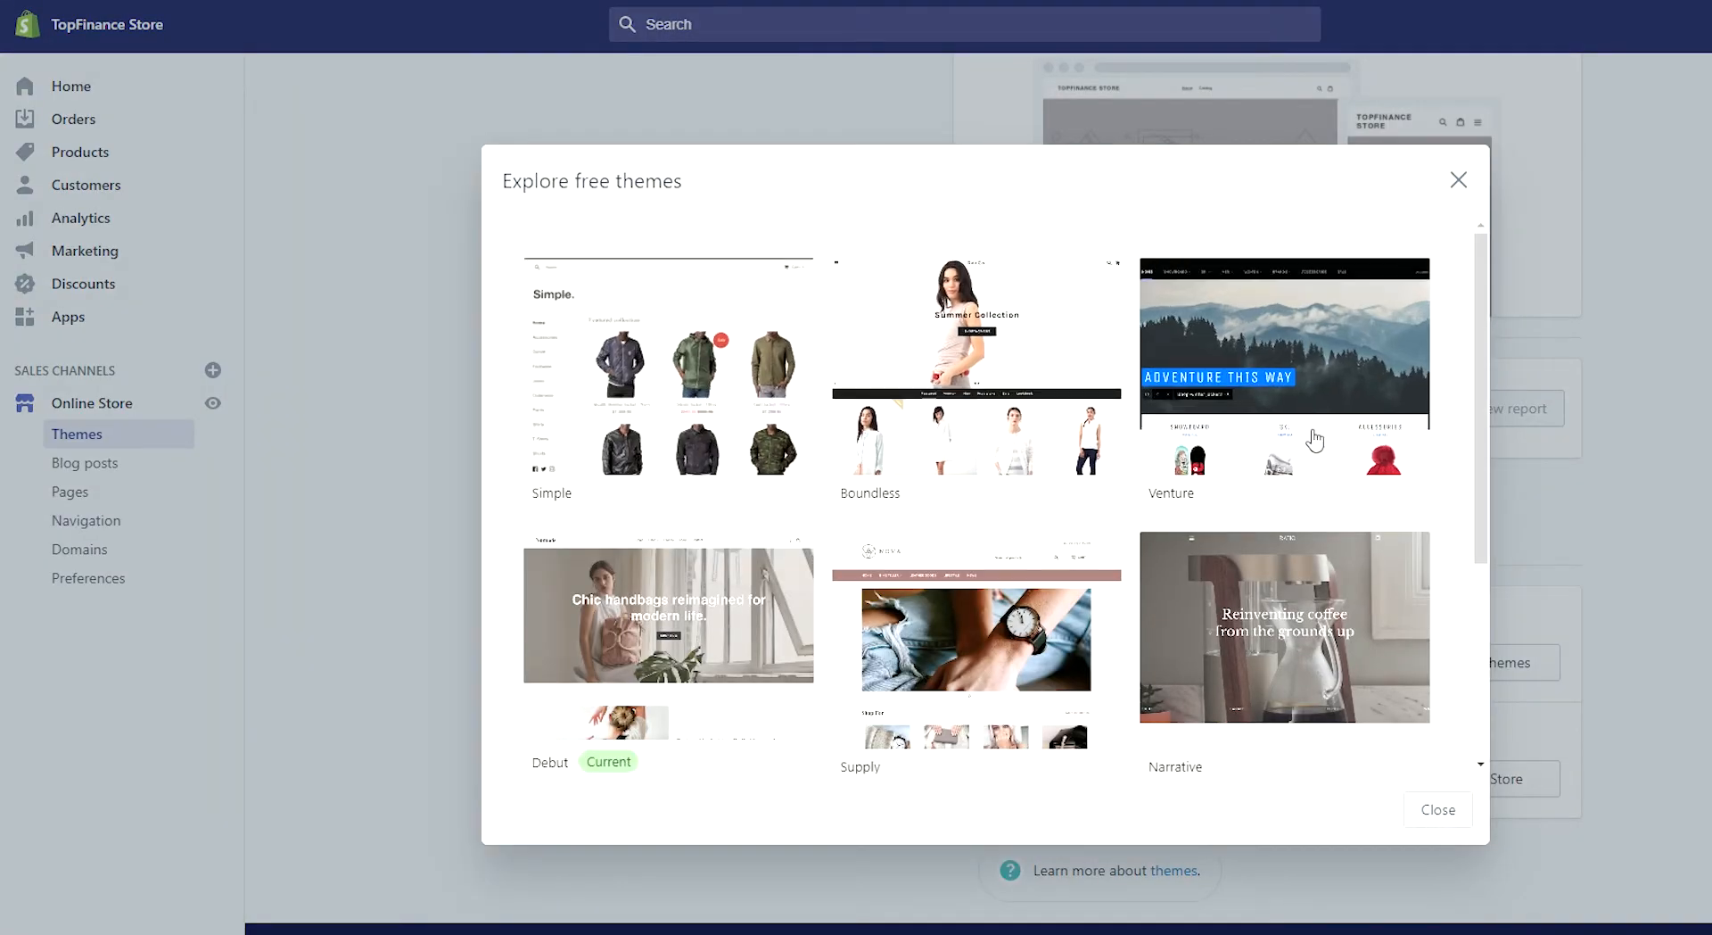
scroll(1304, 446, down, 2)
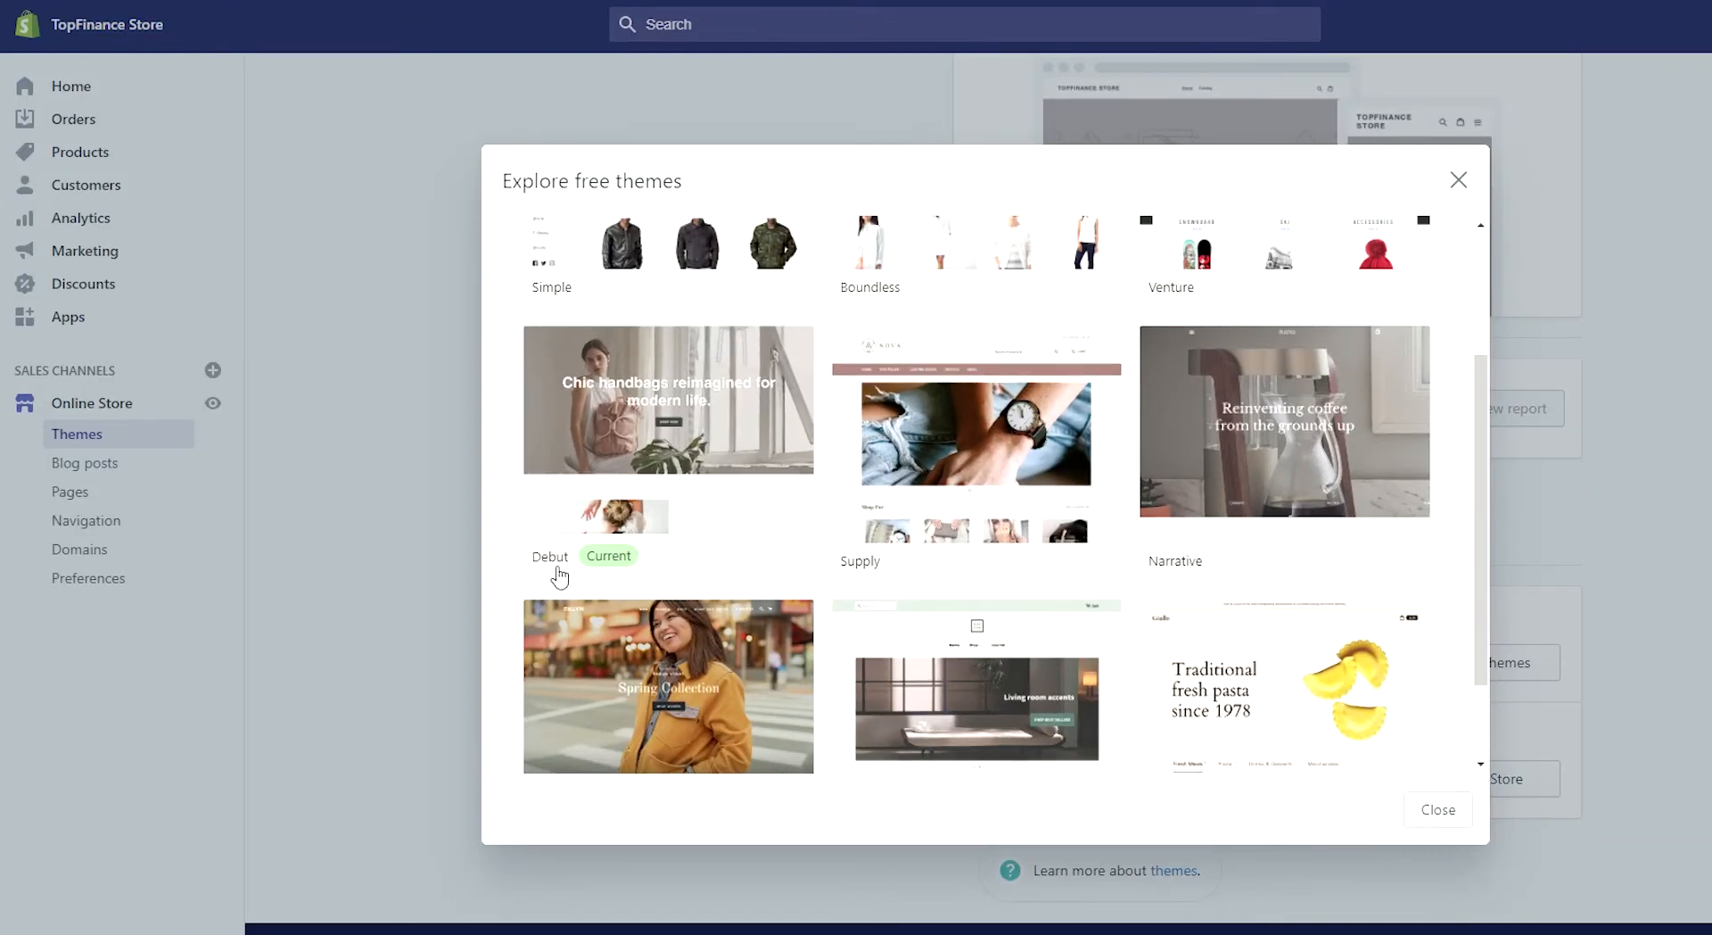
scroll(1268, 485, down, 1)
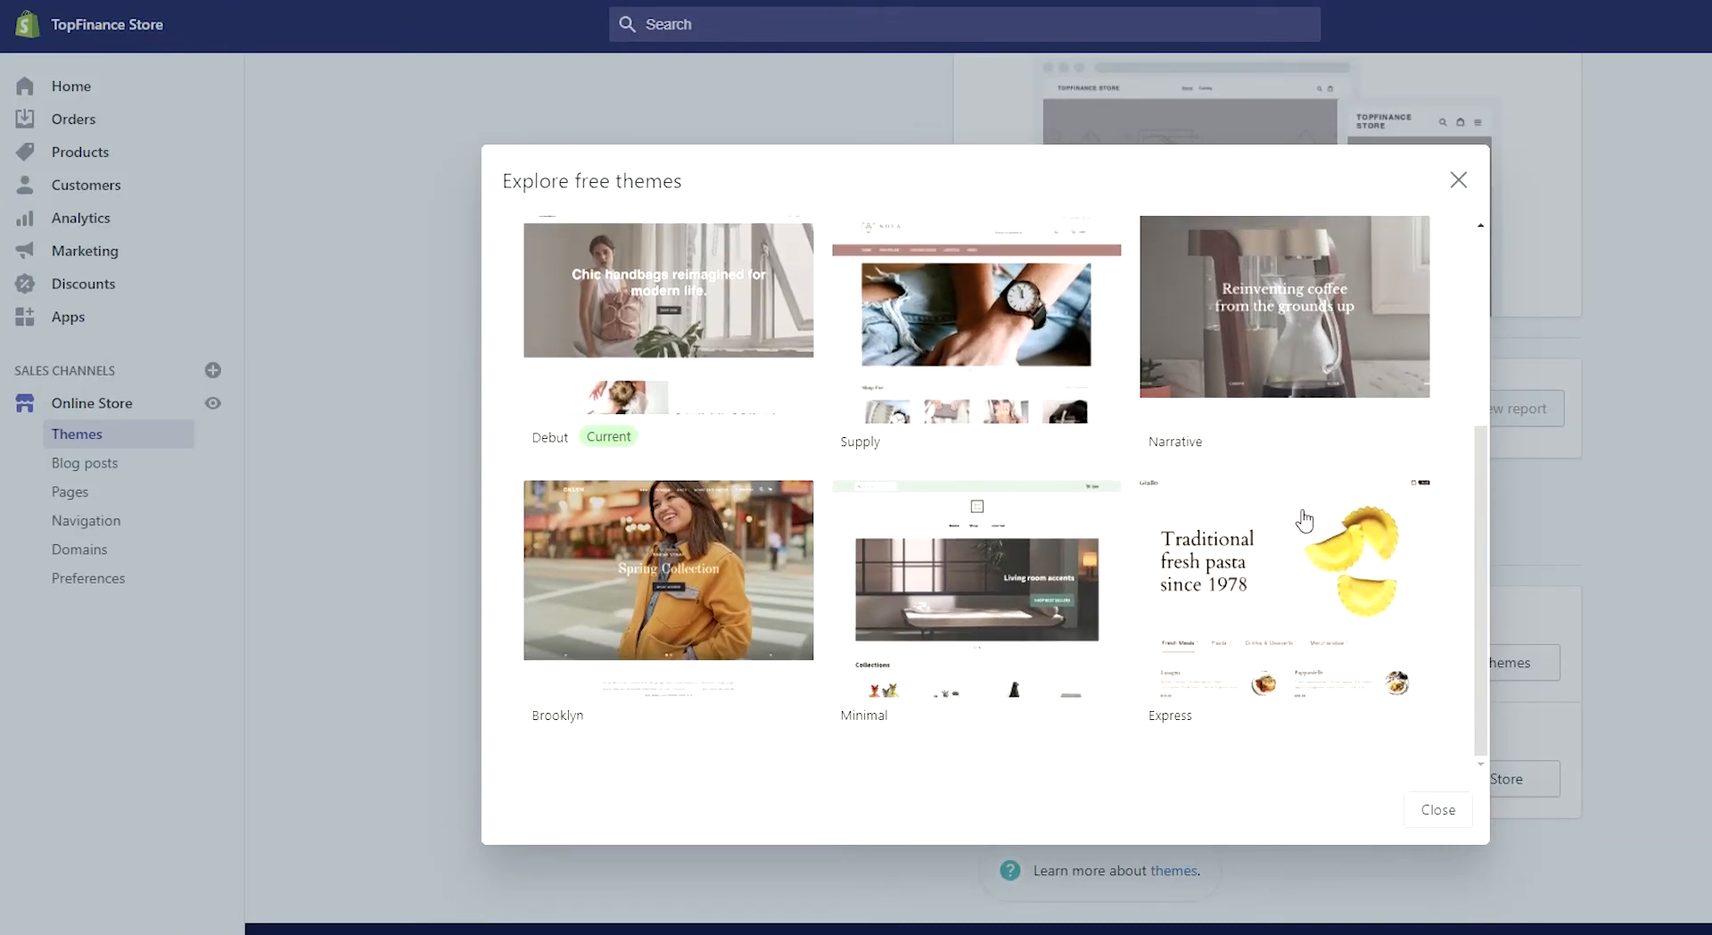
scroll(1164, 558, up, 3)
scroll(1170, 561, down, 3)
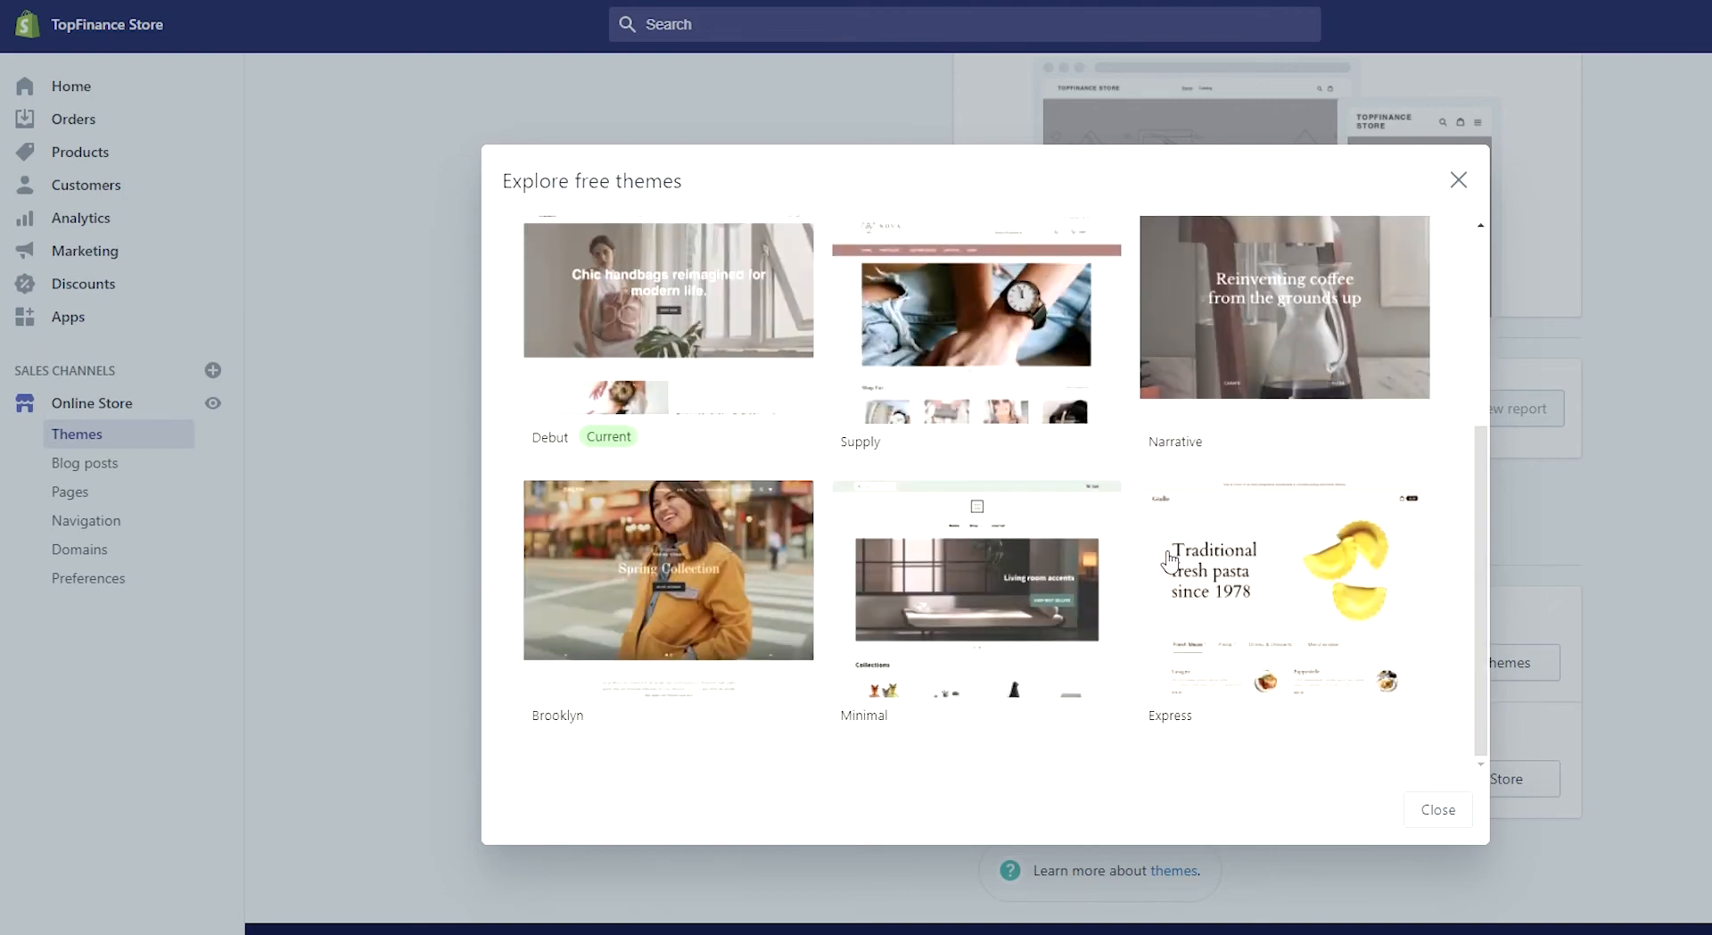
Browse the free themes and add the Minimal theme in its Fashion style to the theme library.
scroll(1169, 561, up, 3)
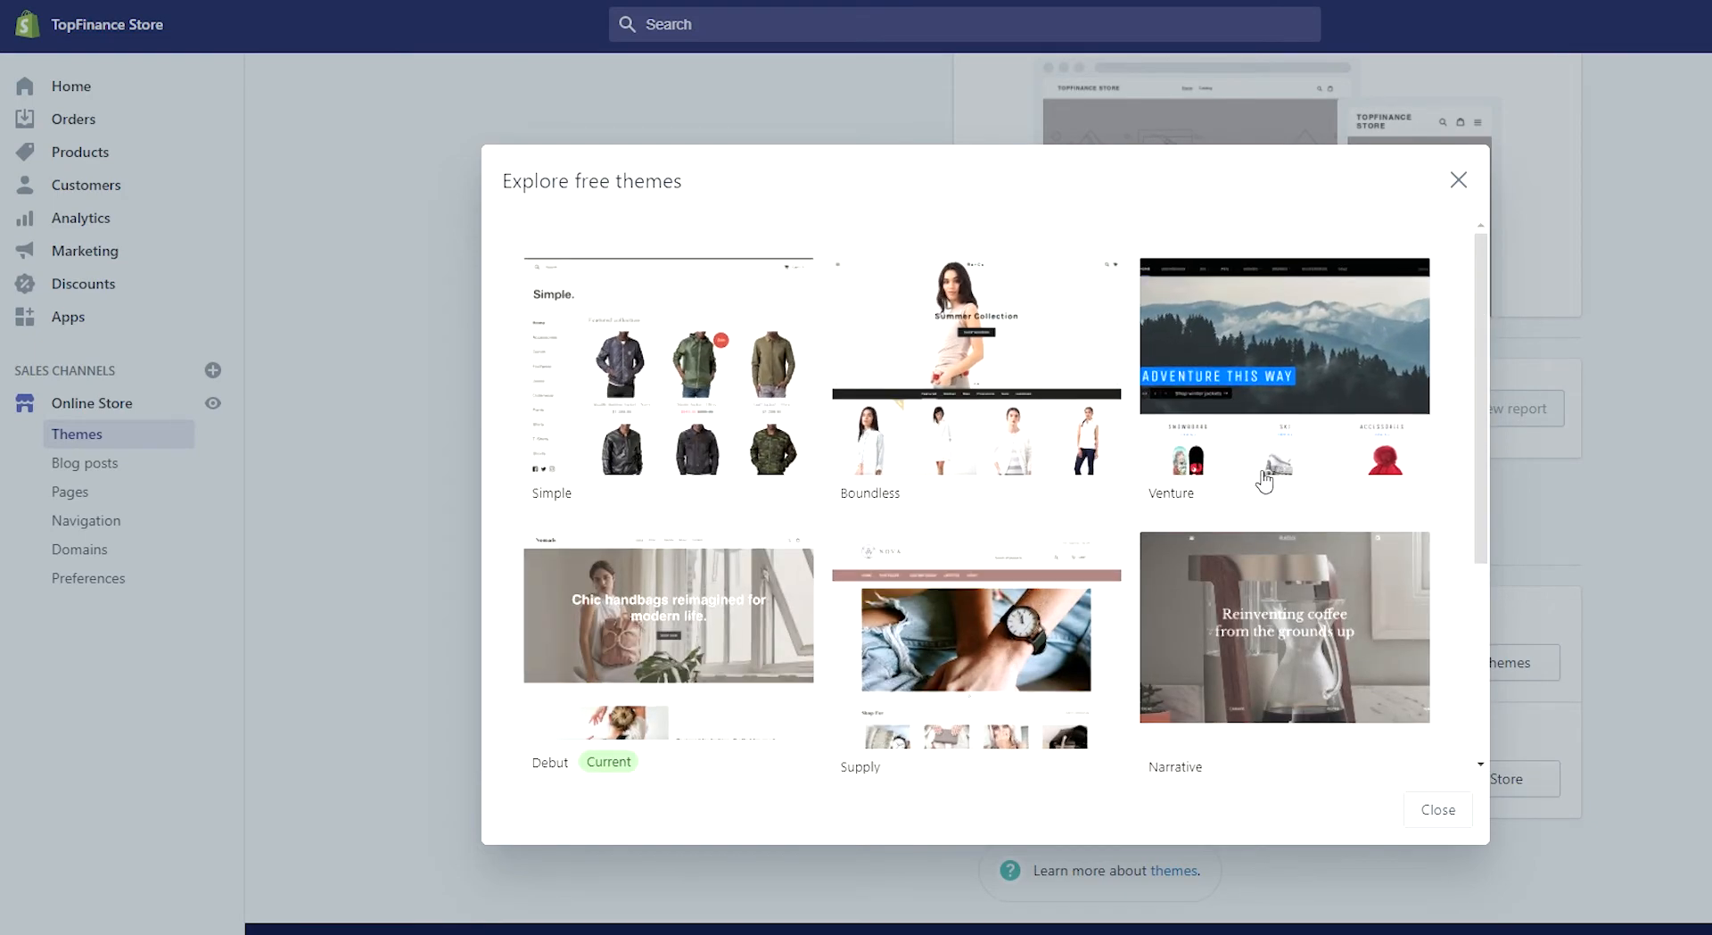
scroll(1266, 490, down, 3)
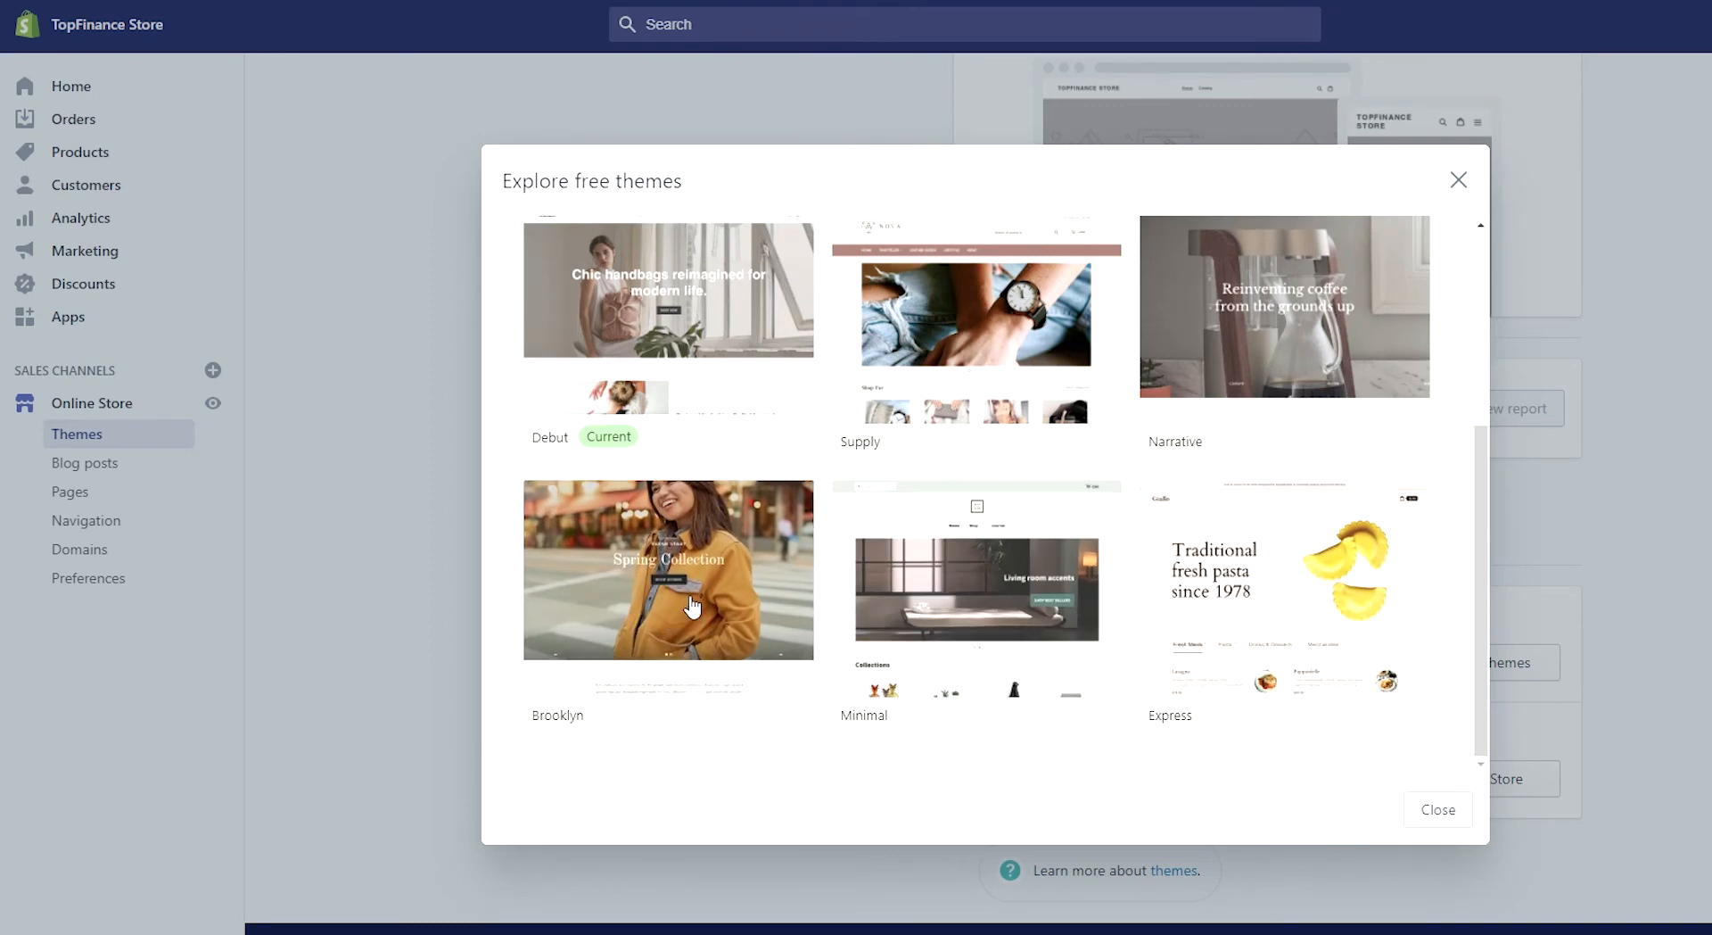
click(999, 646)
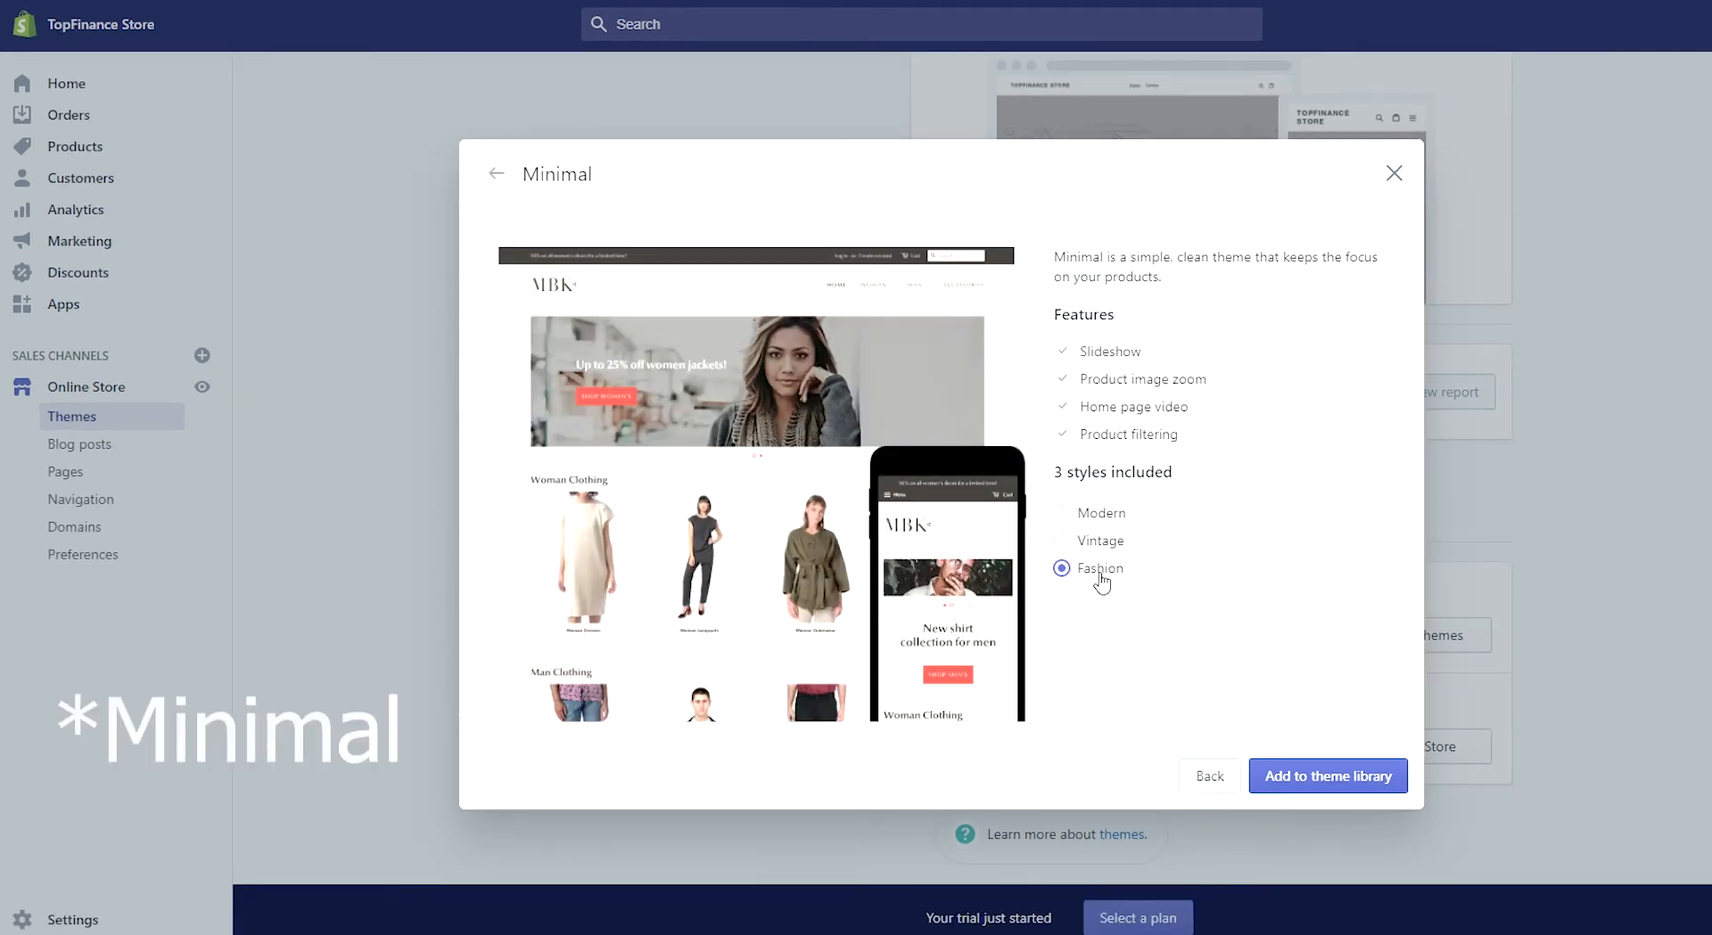
click(1357, 788)
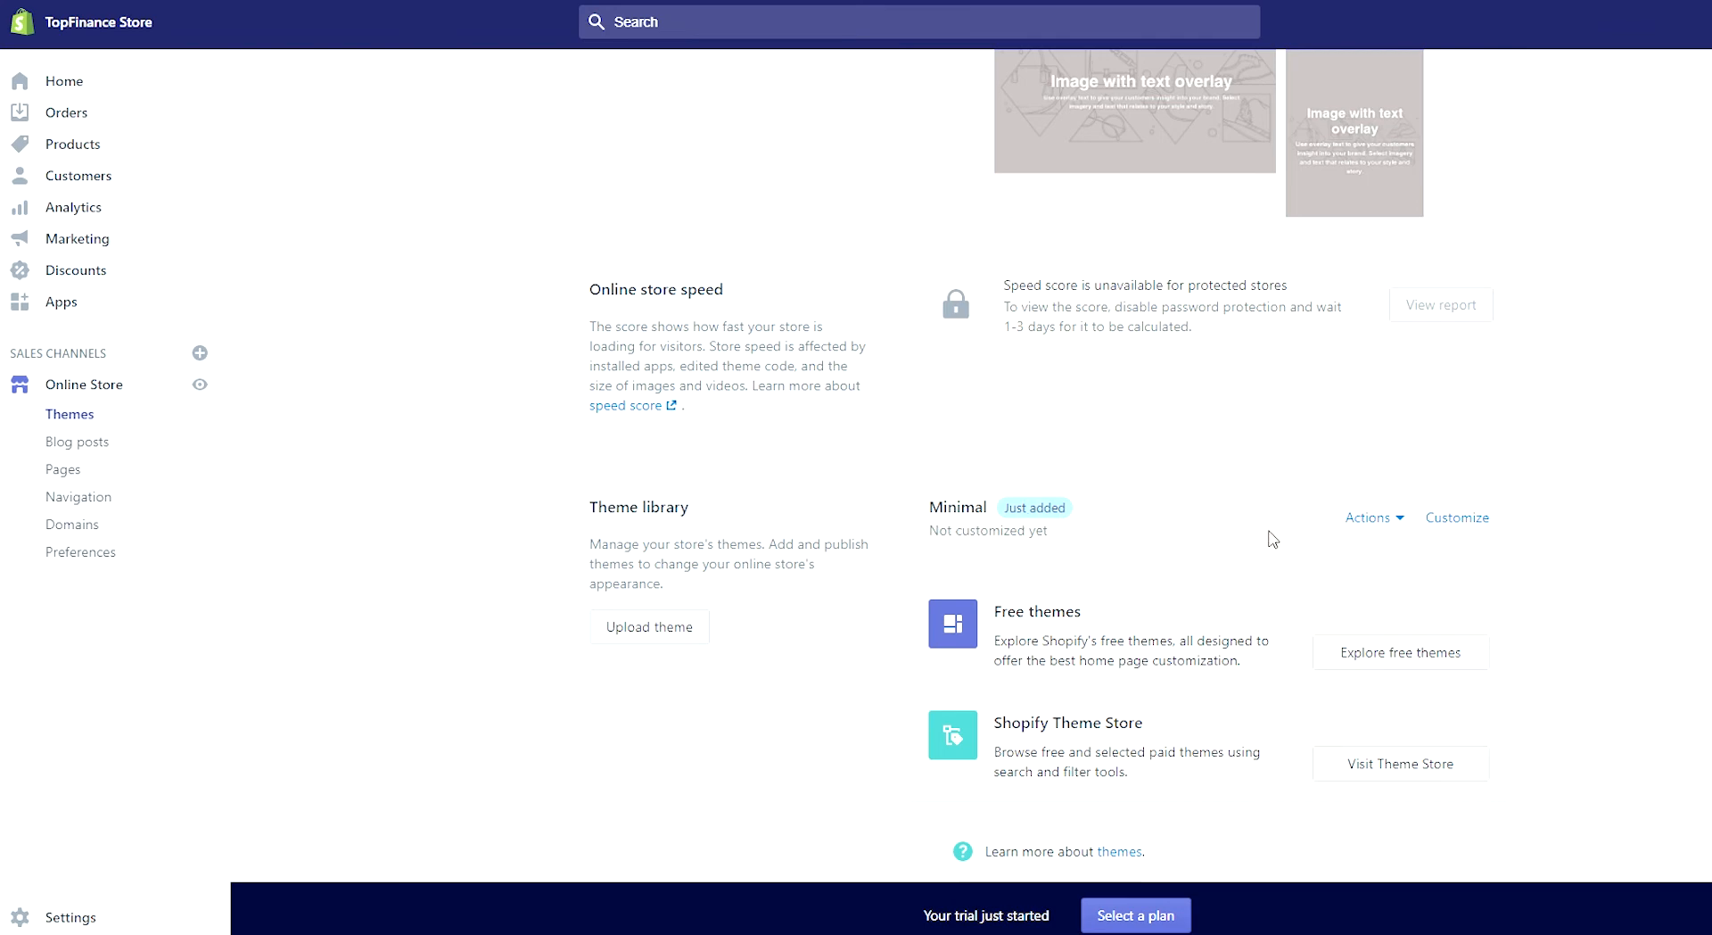
Publish the Minimal theme as the store's current theme and open it for customization.
click(1376, 521)
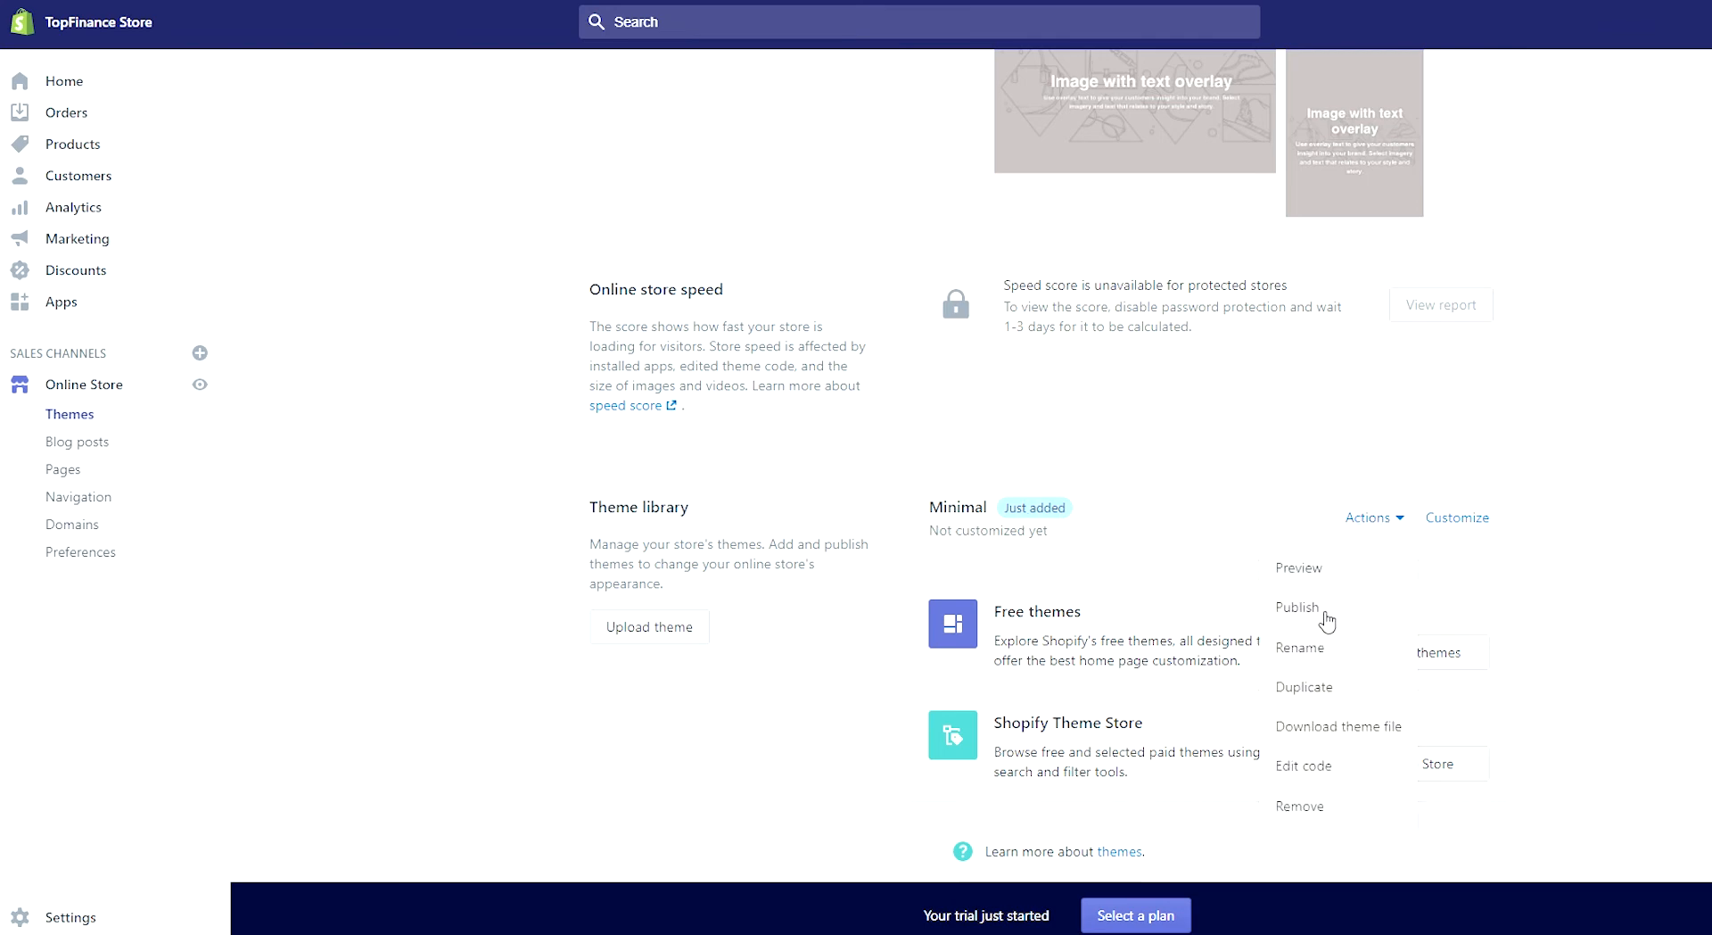
click(1324, 616)
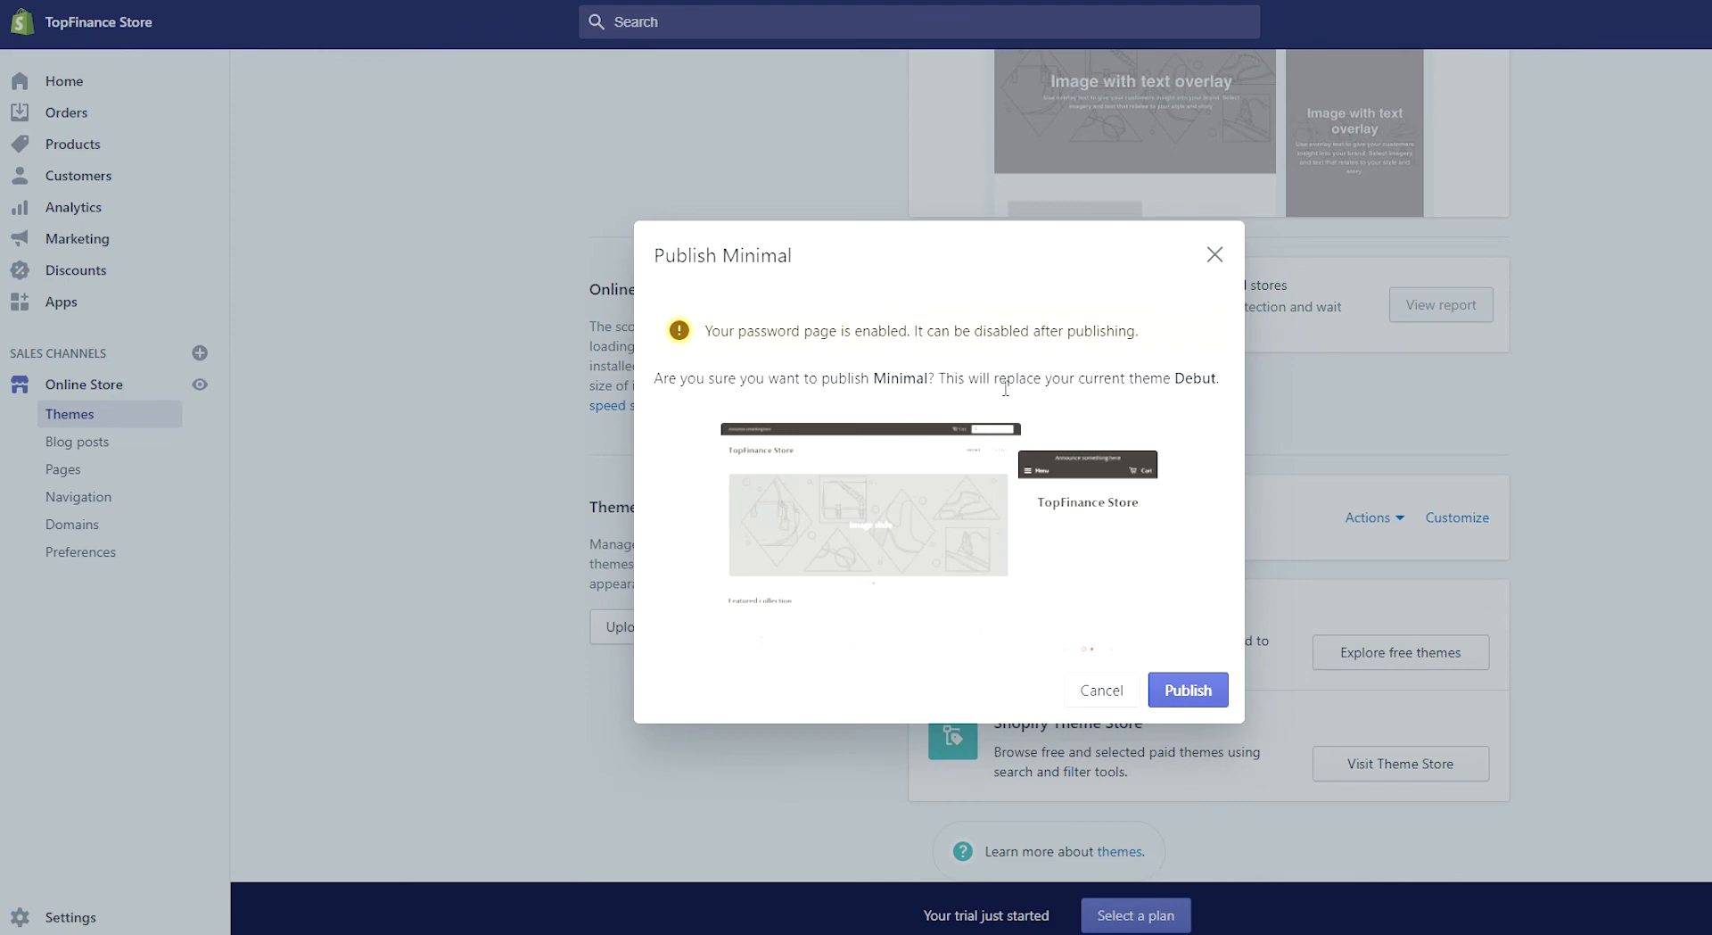
click(1188, 690)
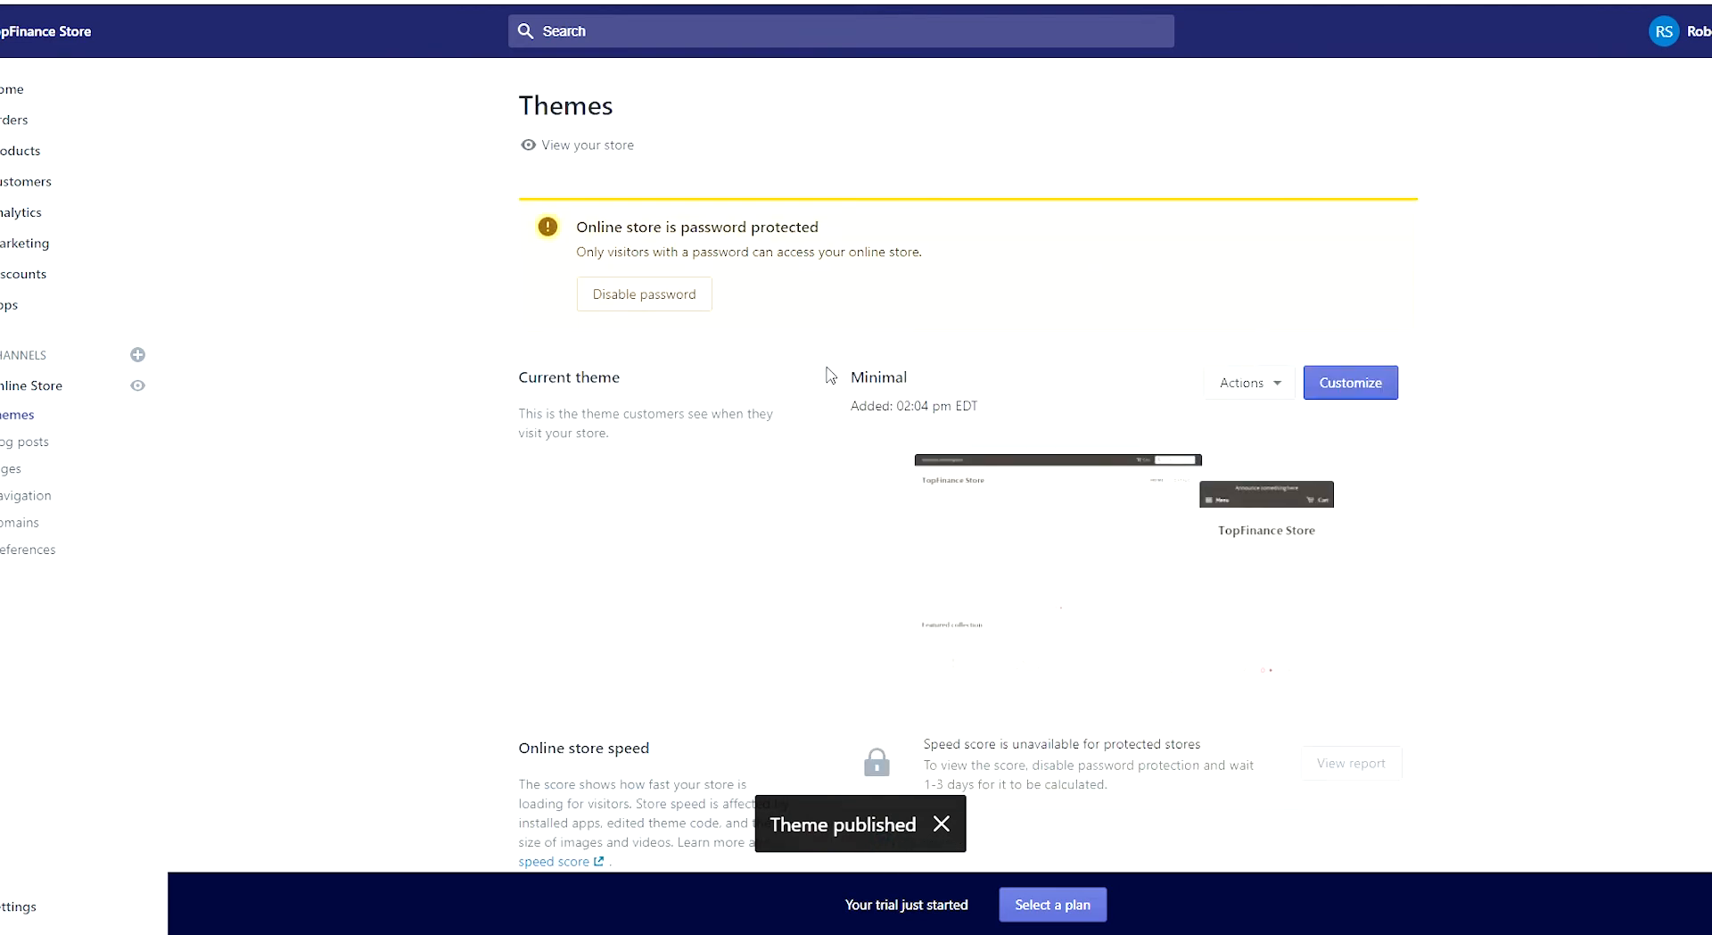
click(1352, 383)
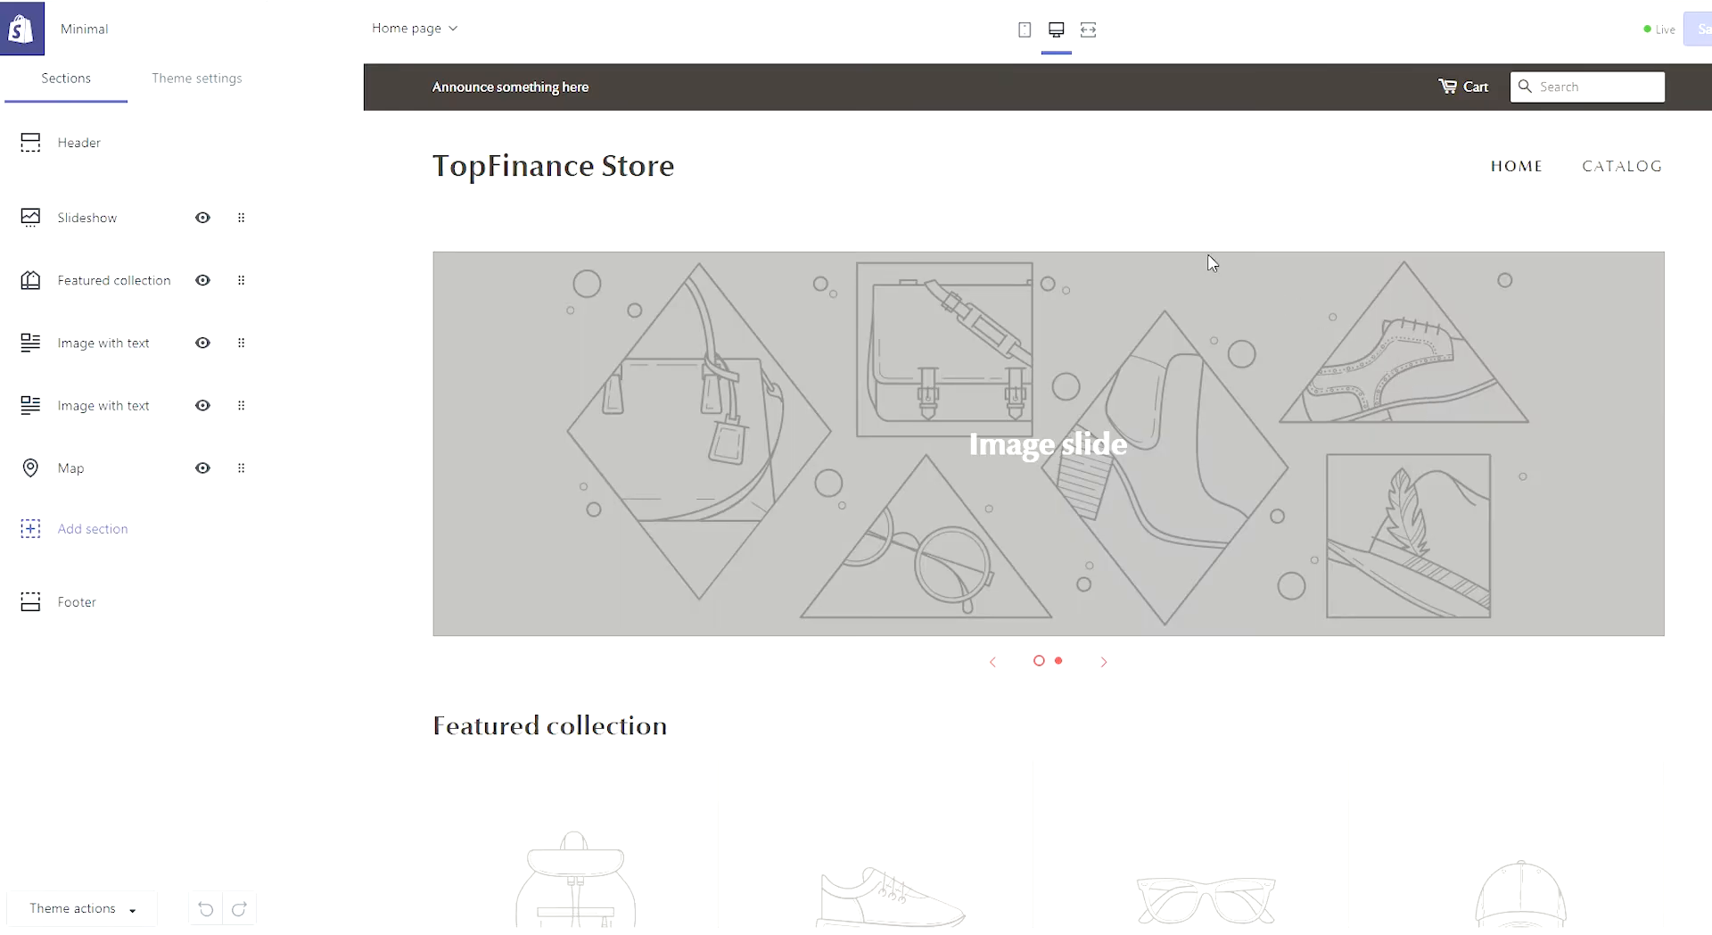
Preview the home page in mobile, desktop and full-width views, and return to the desktop view.
click(1031, 41)
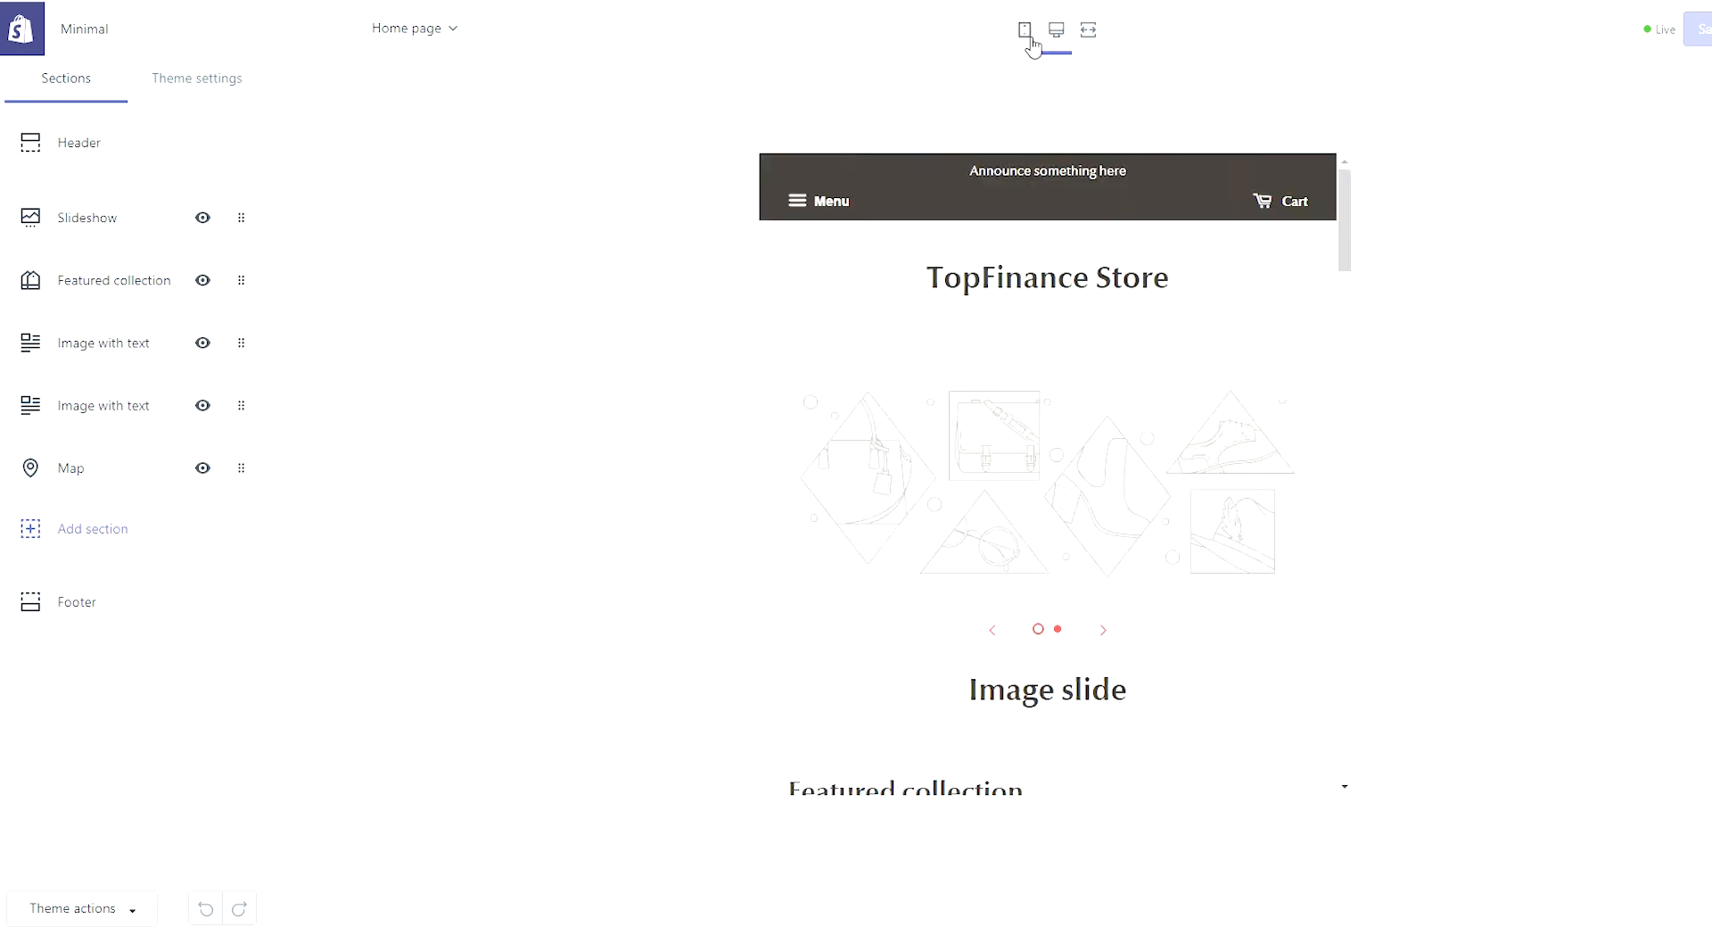
click(1056, 41)
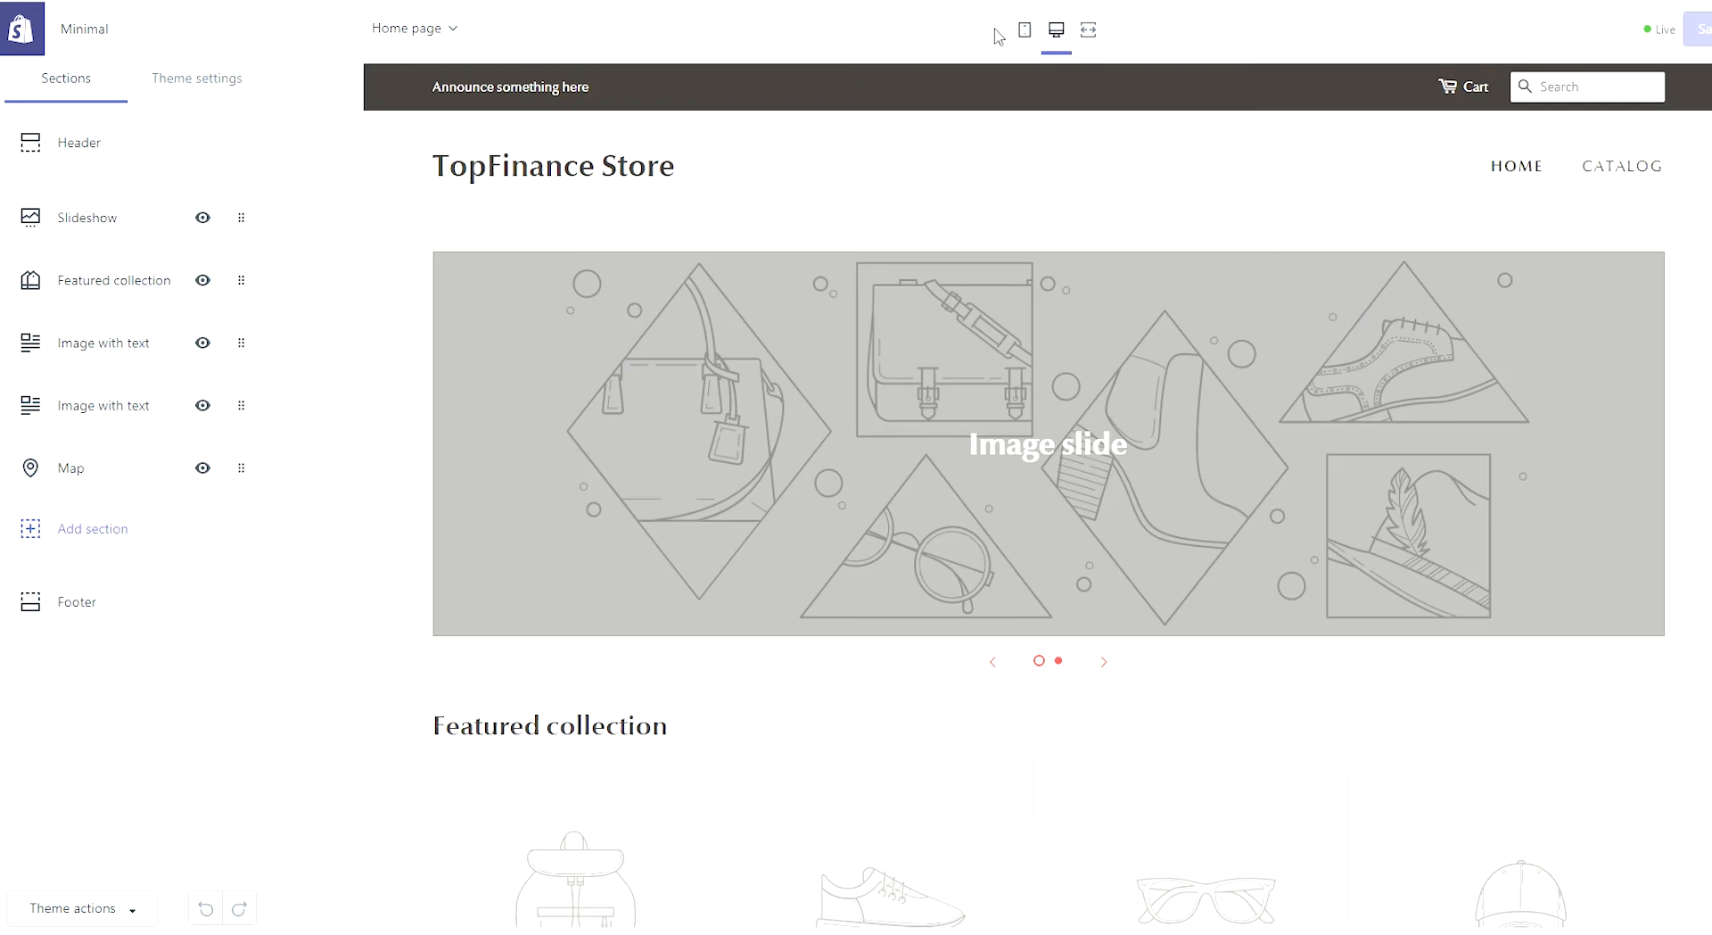
click(1097, 30)
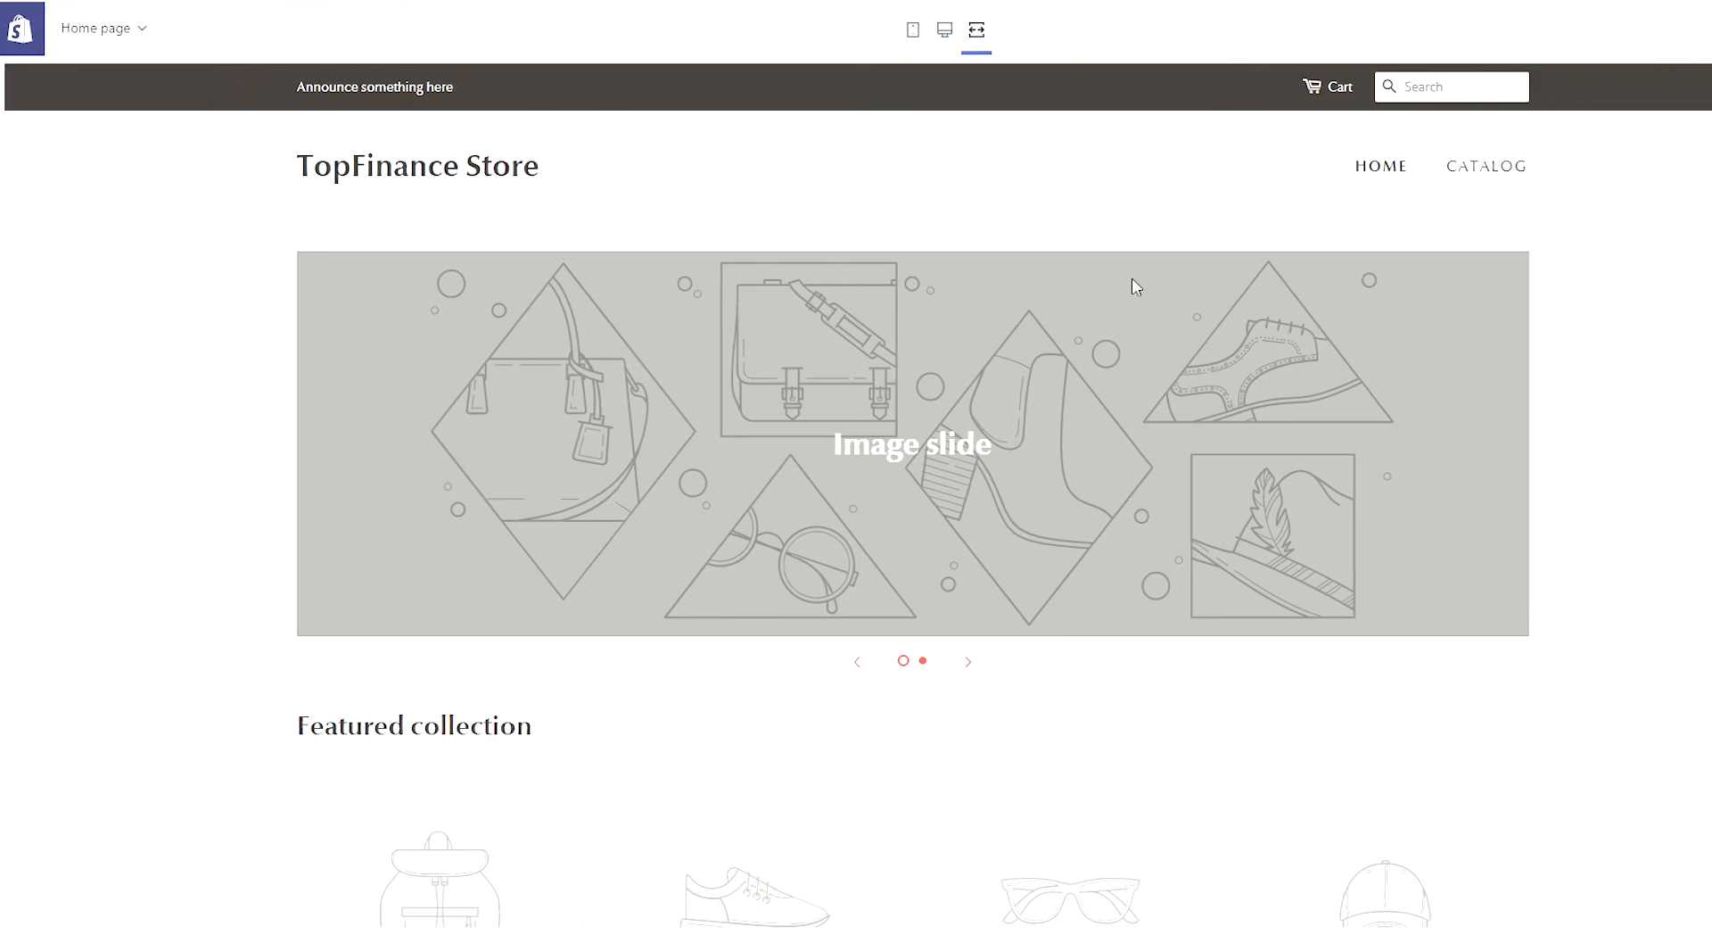
scroll(1132, 279, down, 8)
scroll(673, 789, up, 8)
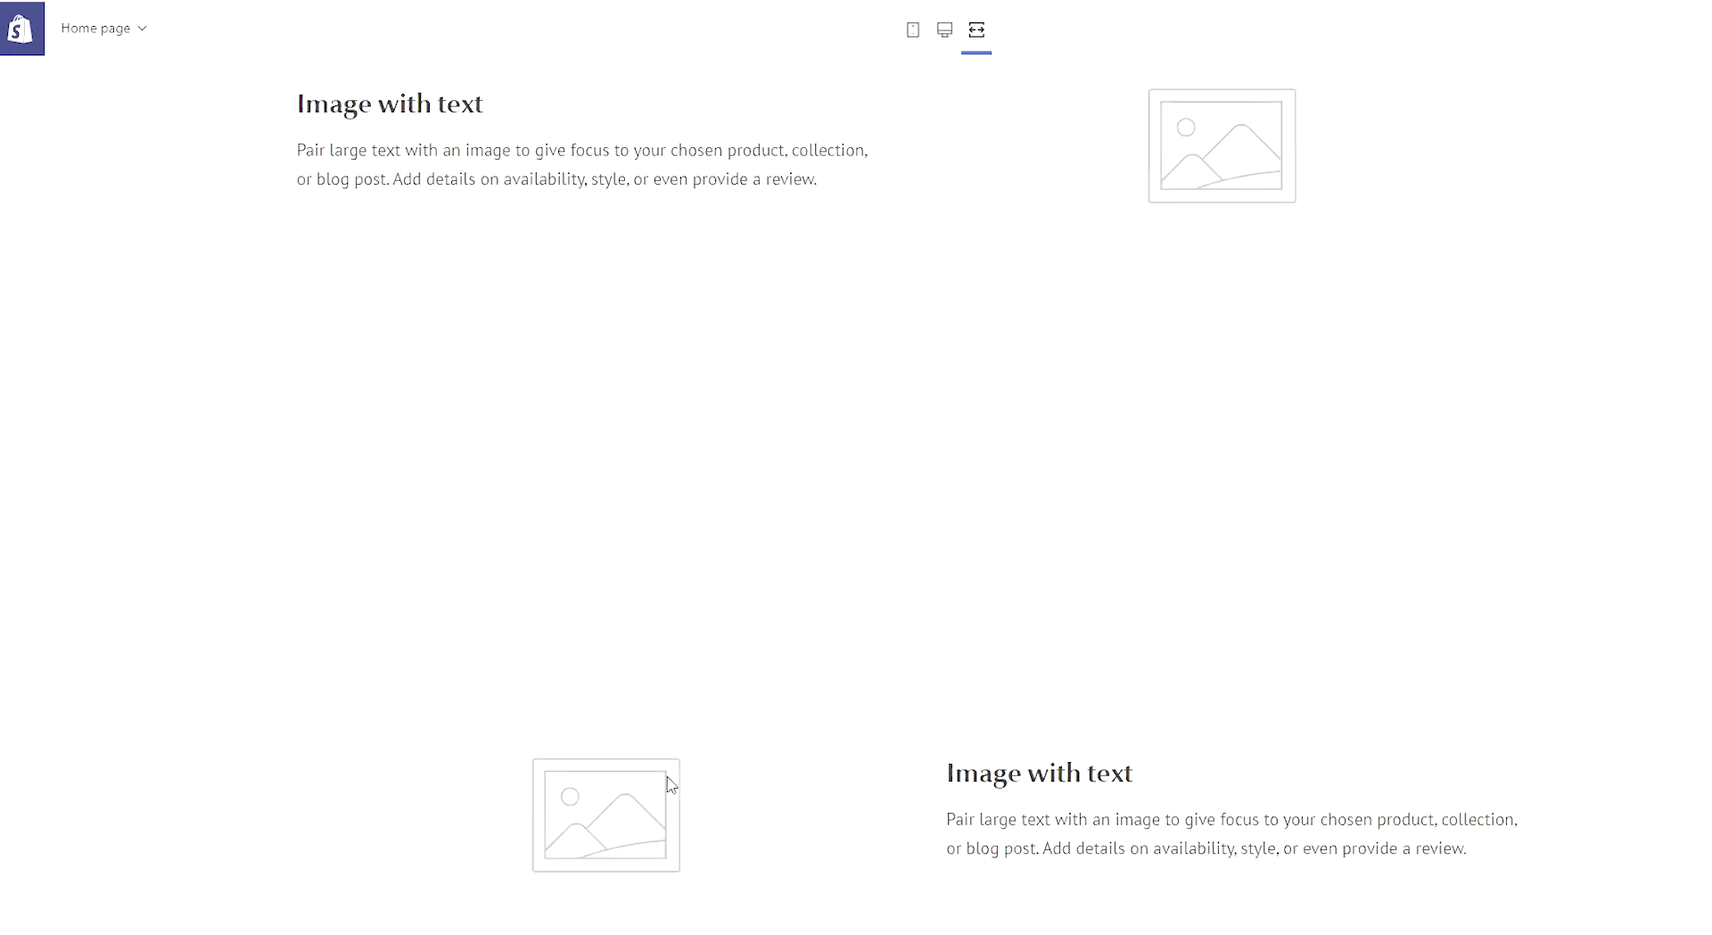
click(945, 29)
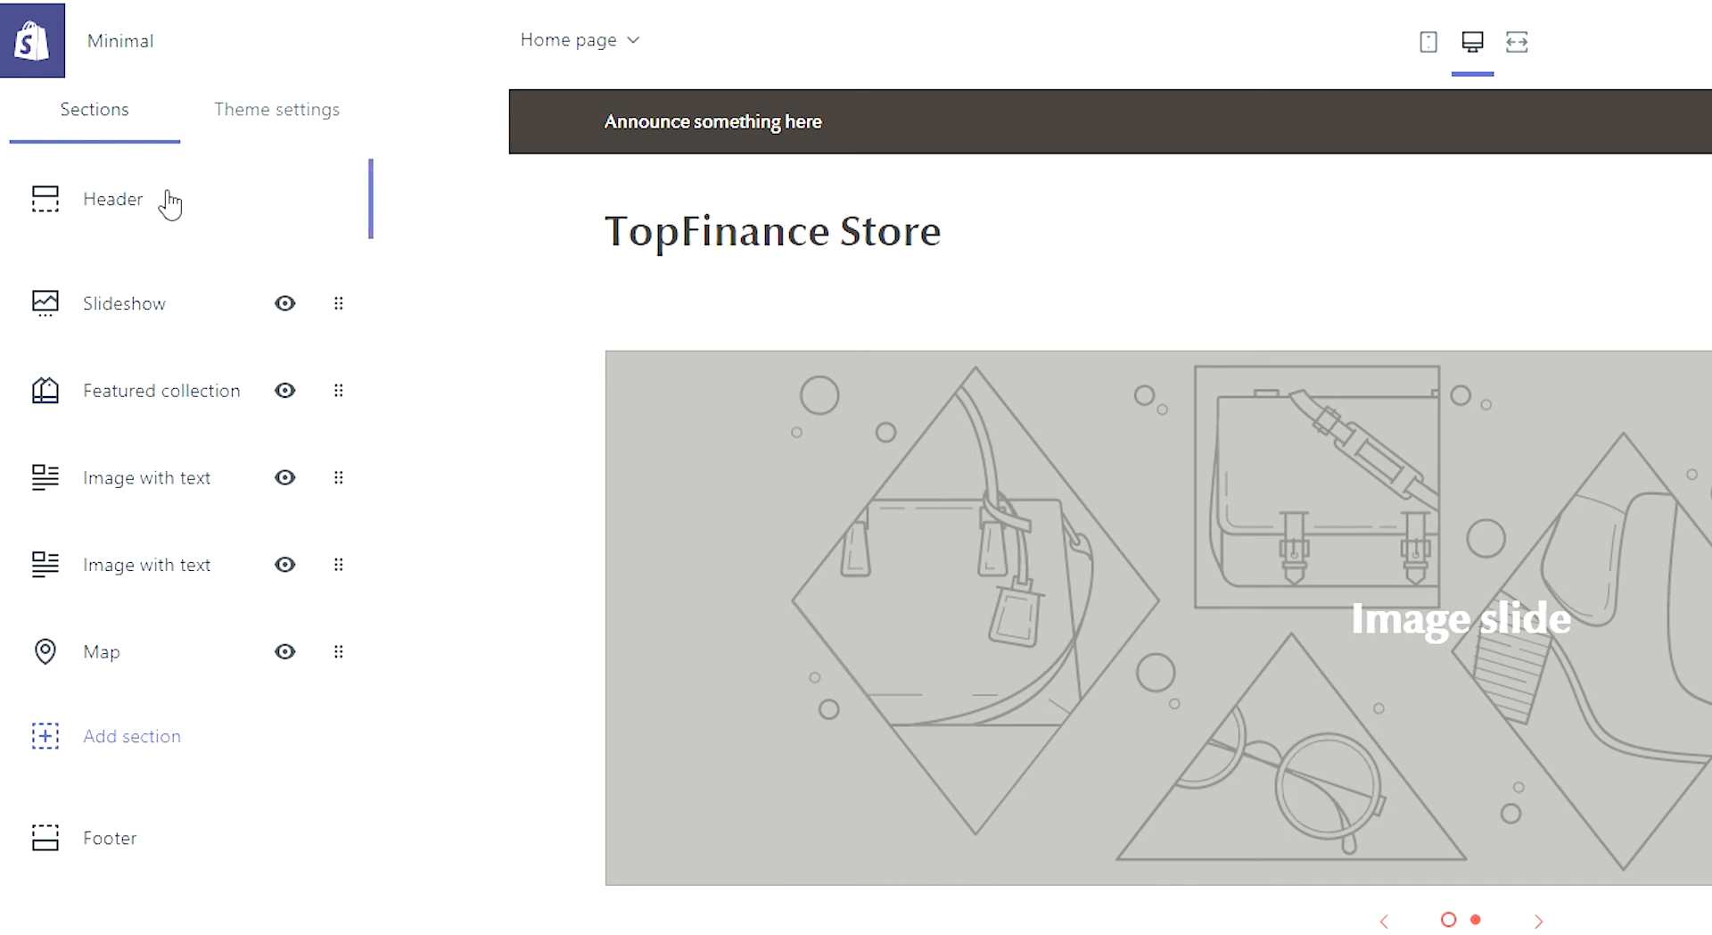
Examine the header and slideshow settings and look through the home page sections in the preview.
click(141, 204)
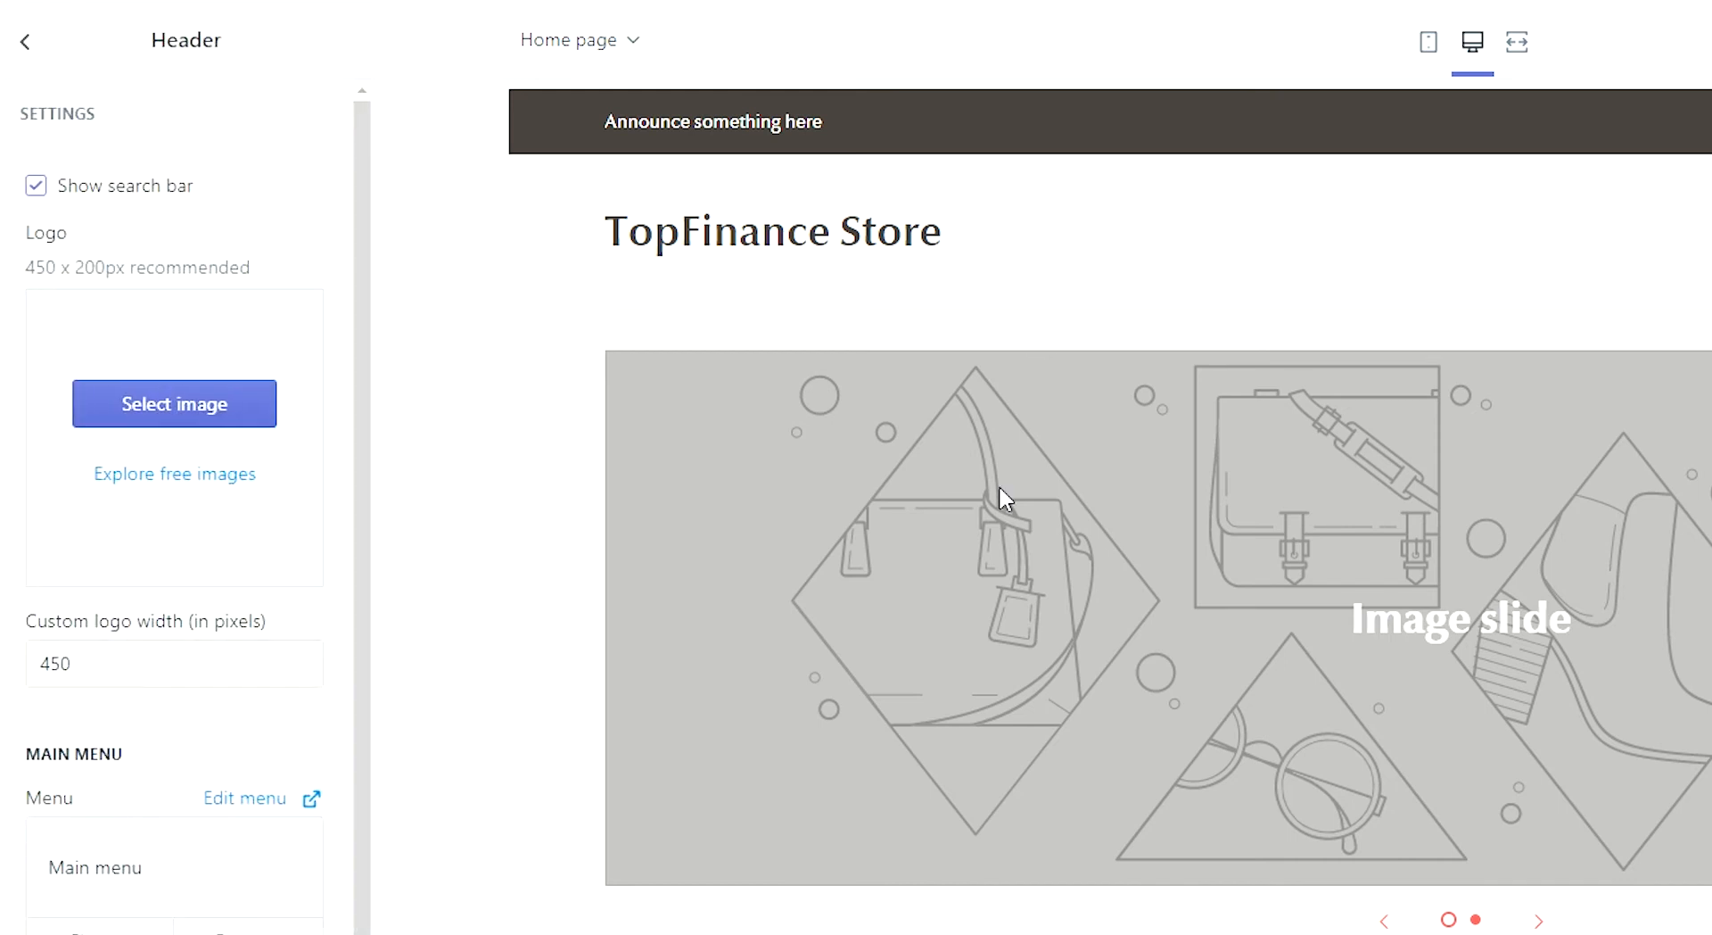
click(32, 43)
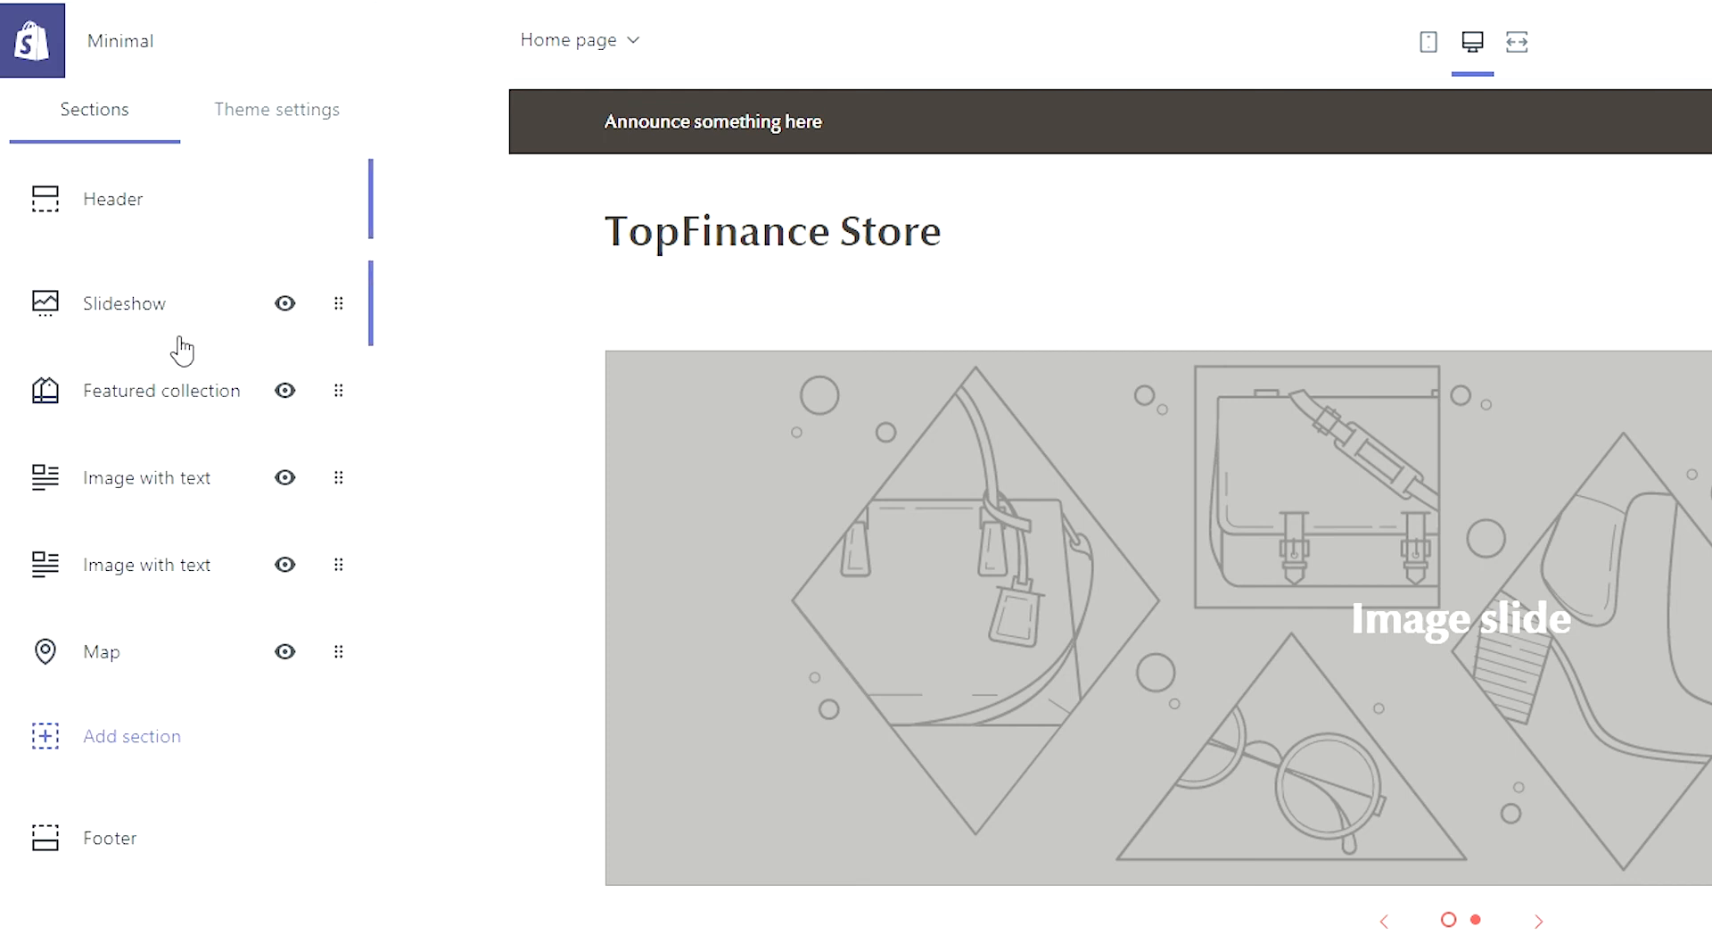
click(139, 317)
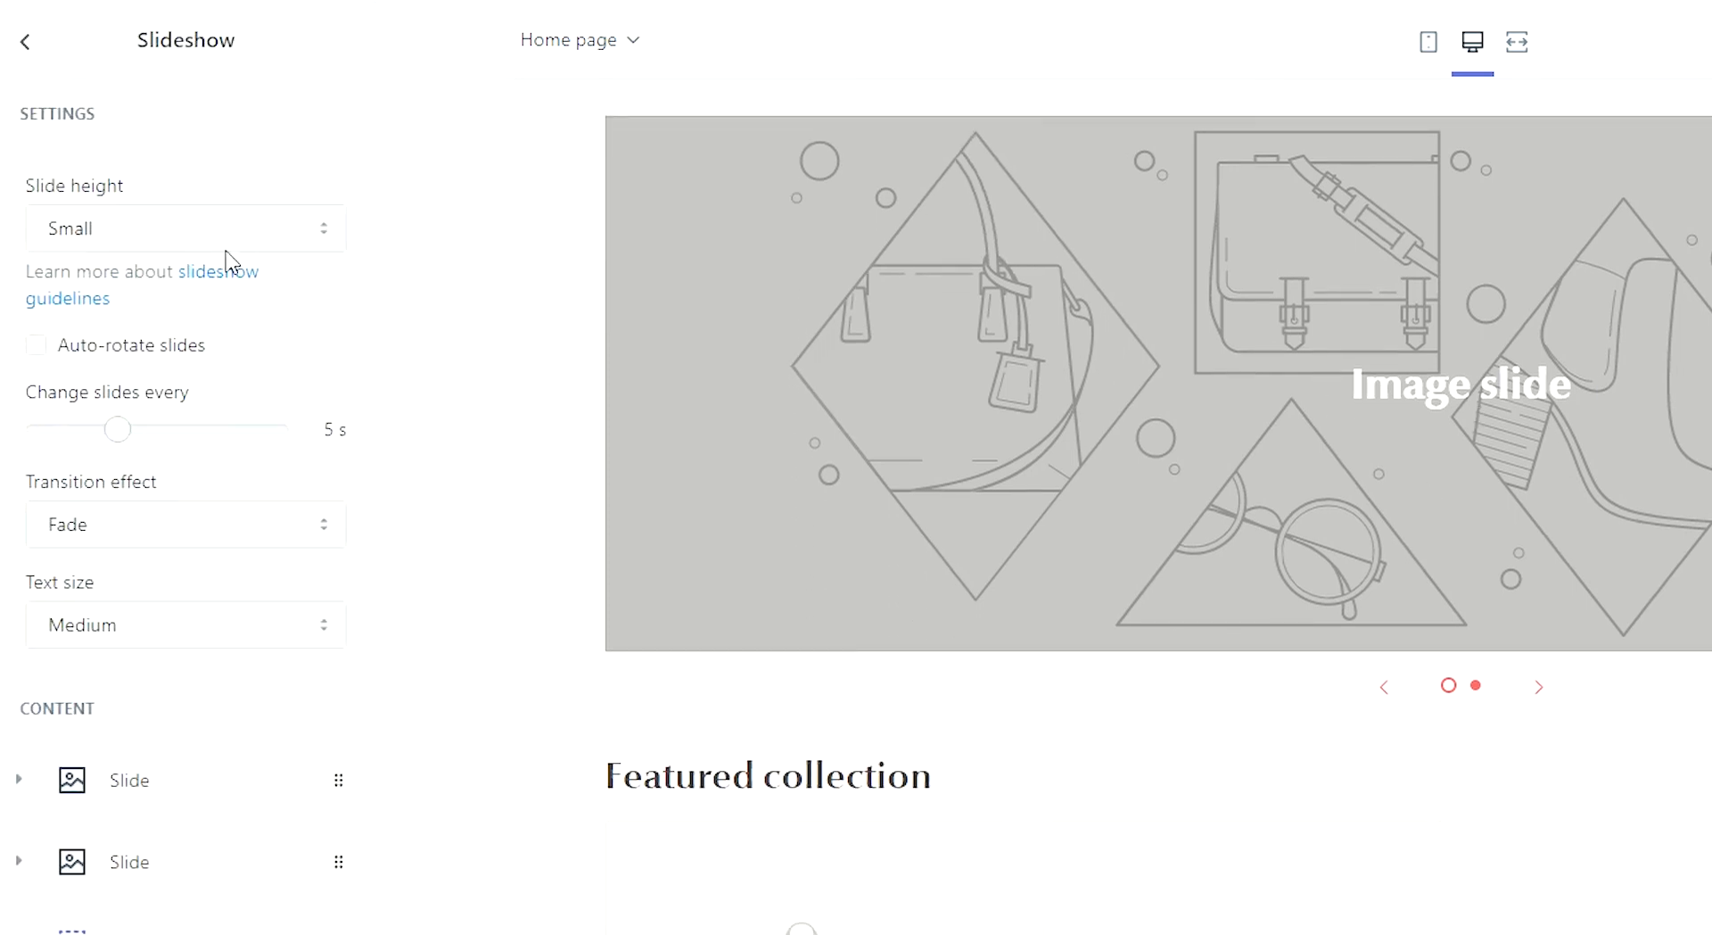
click(25, 42)
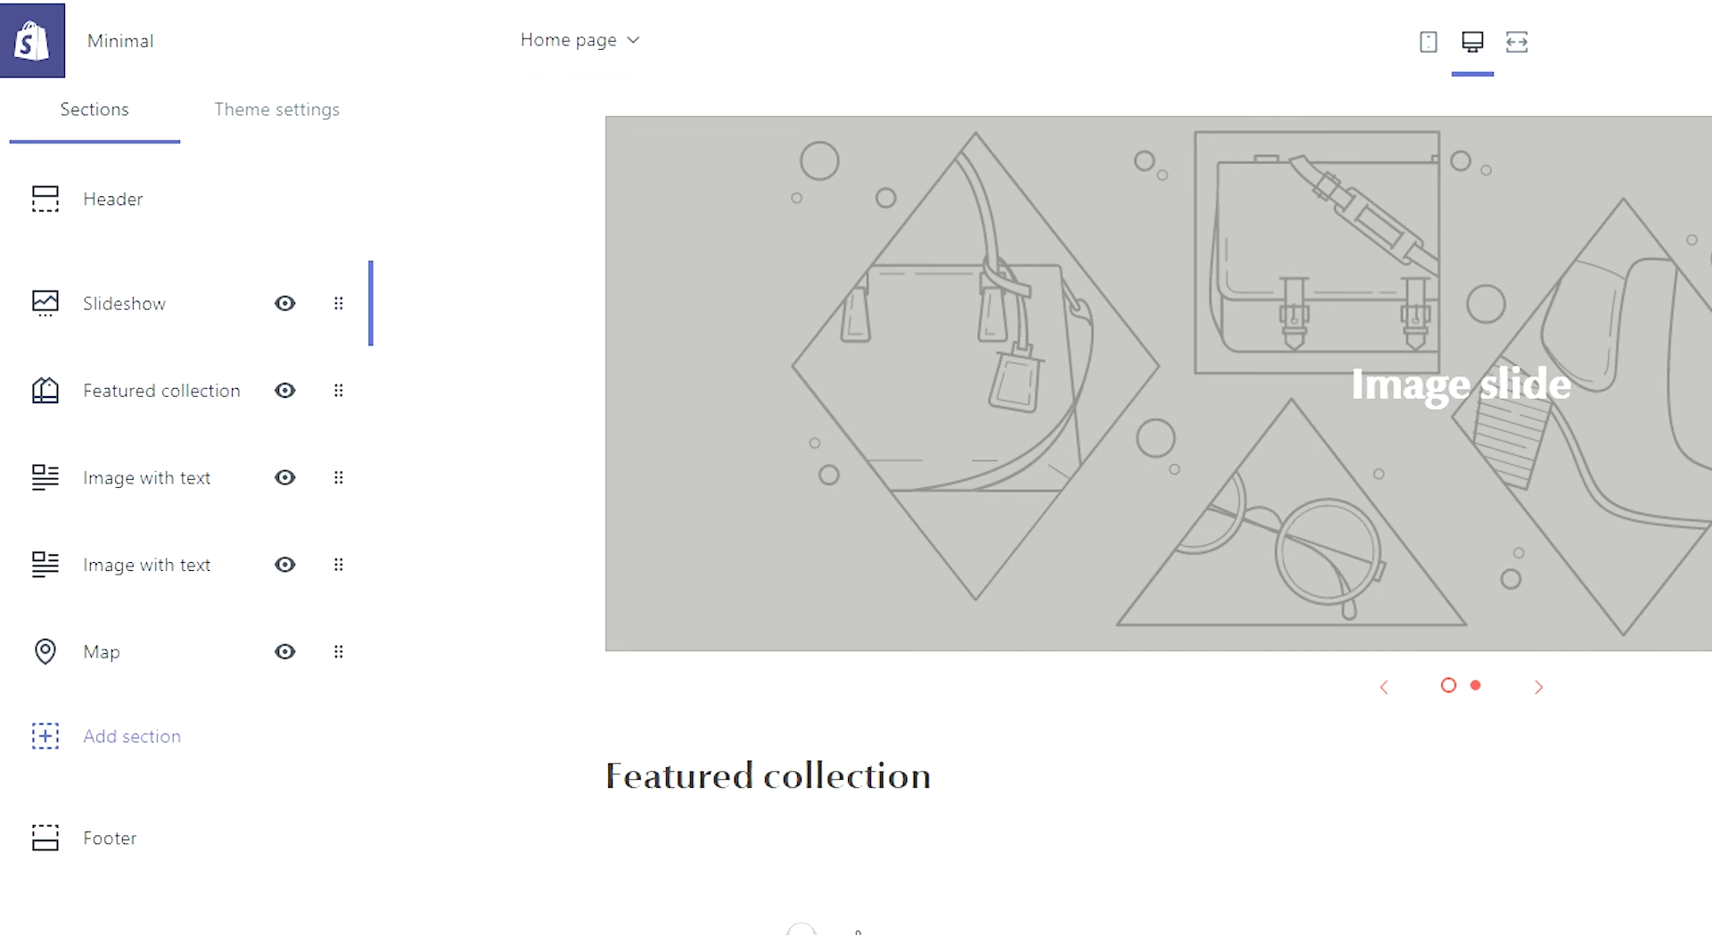
scroll(964, 924, down, 5)
scroll(823, 869, up, 4)
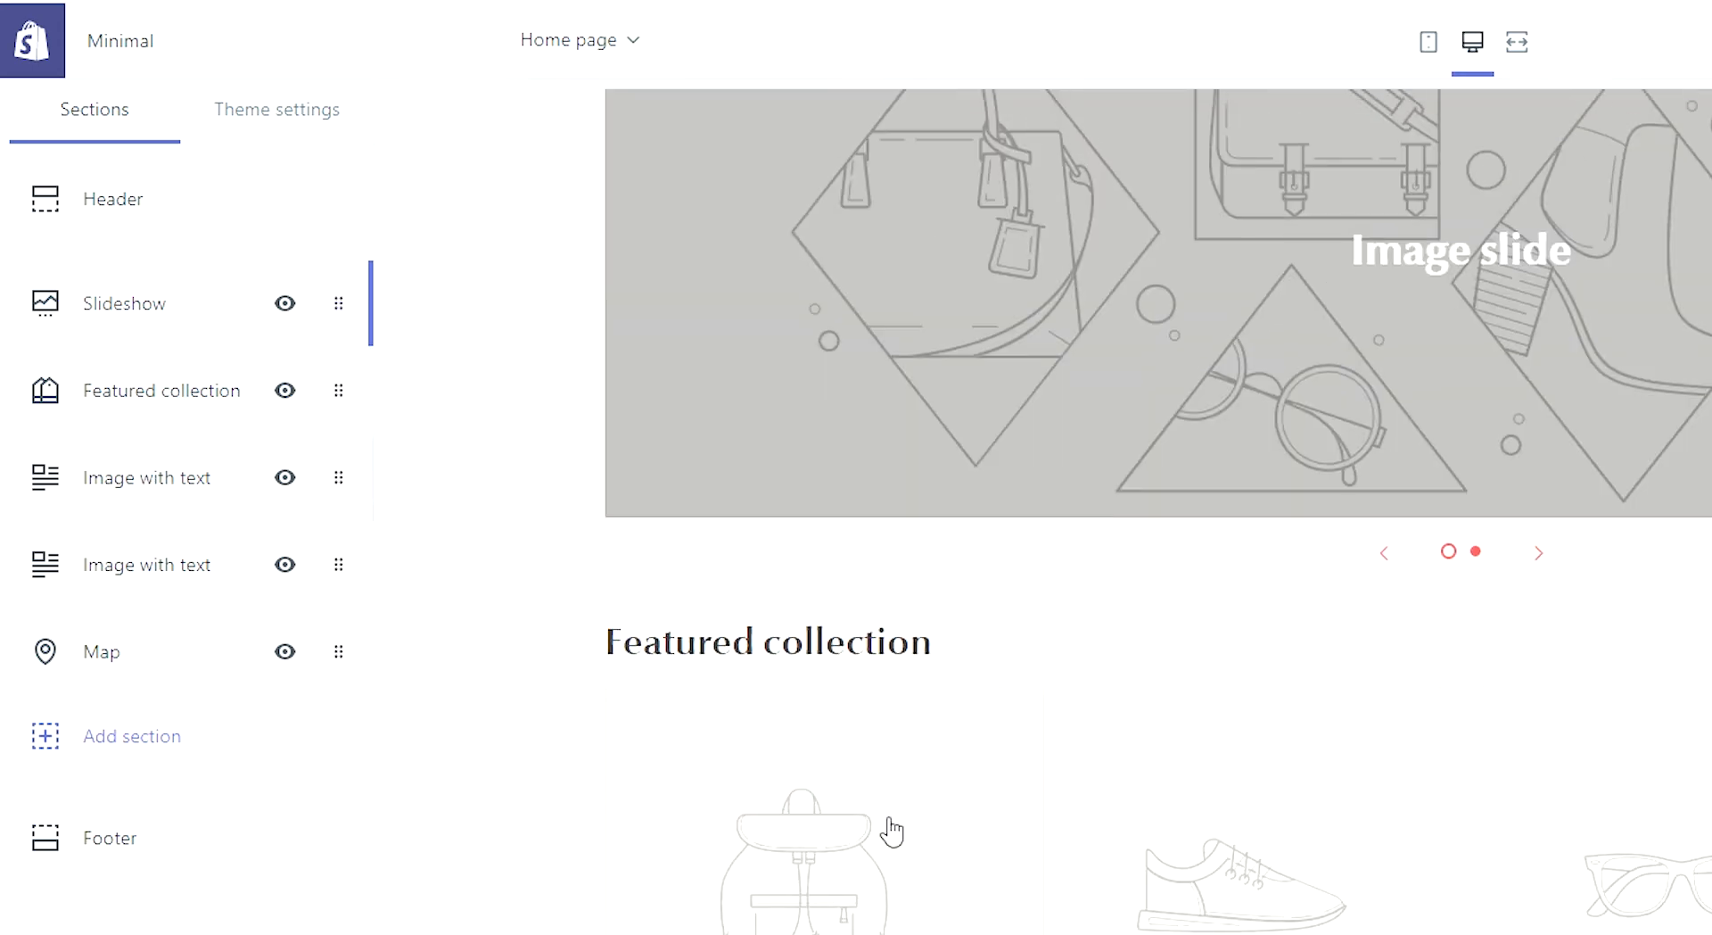
scroll(891, 830, down, 4)
scroll(1043, 512, down, 3)
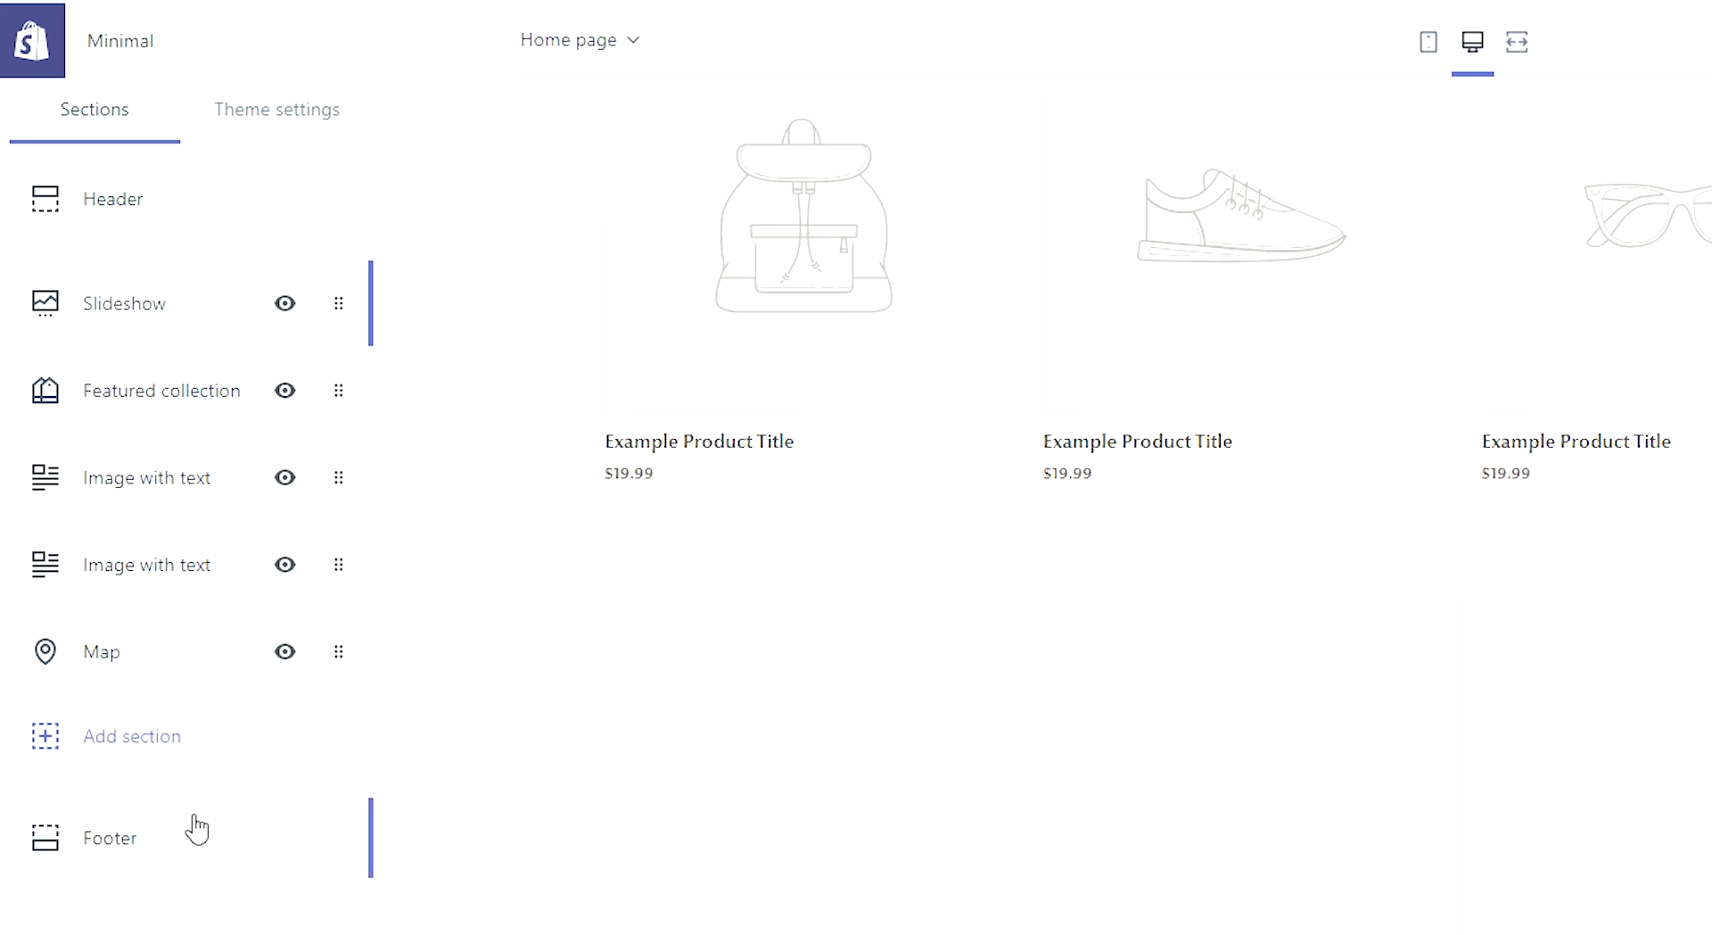
scroll(1080, 747, up, 6)
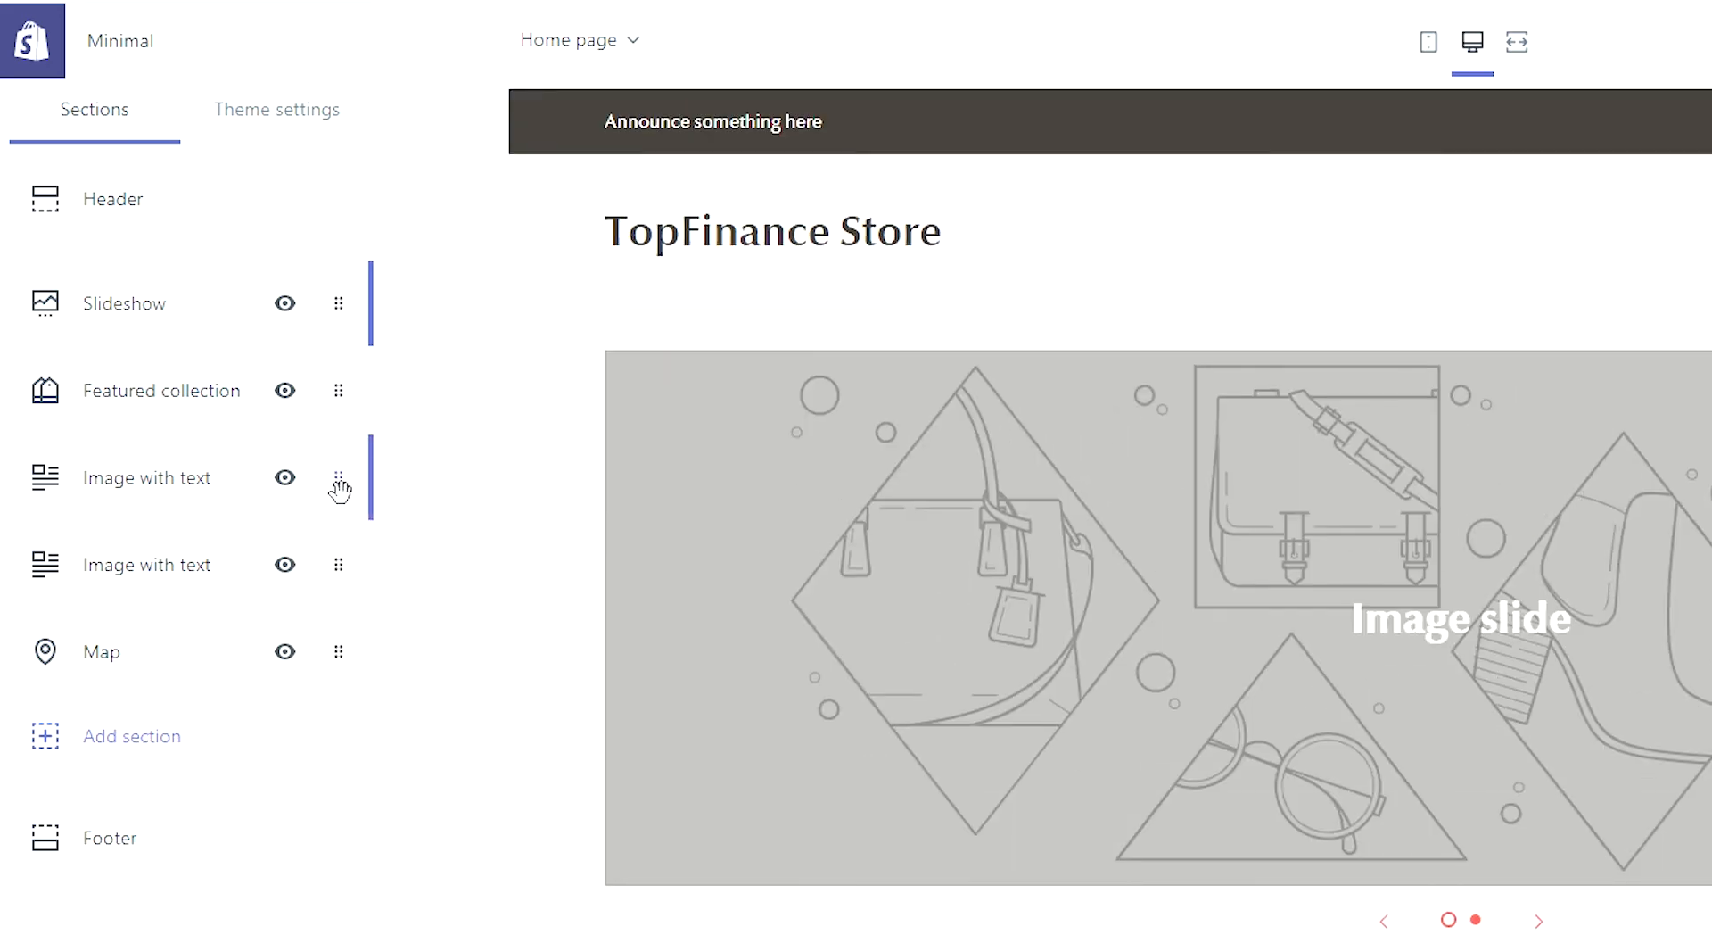
Move the first Image with text section below the second Image with text section.
drag(342, 486, 287, 554)
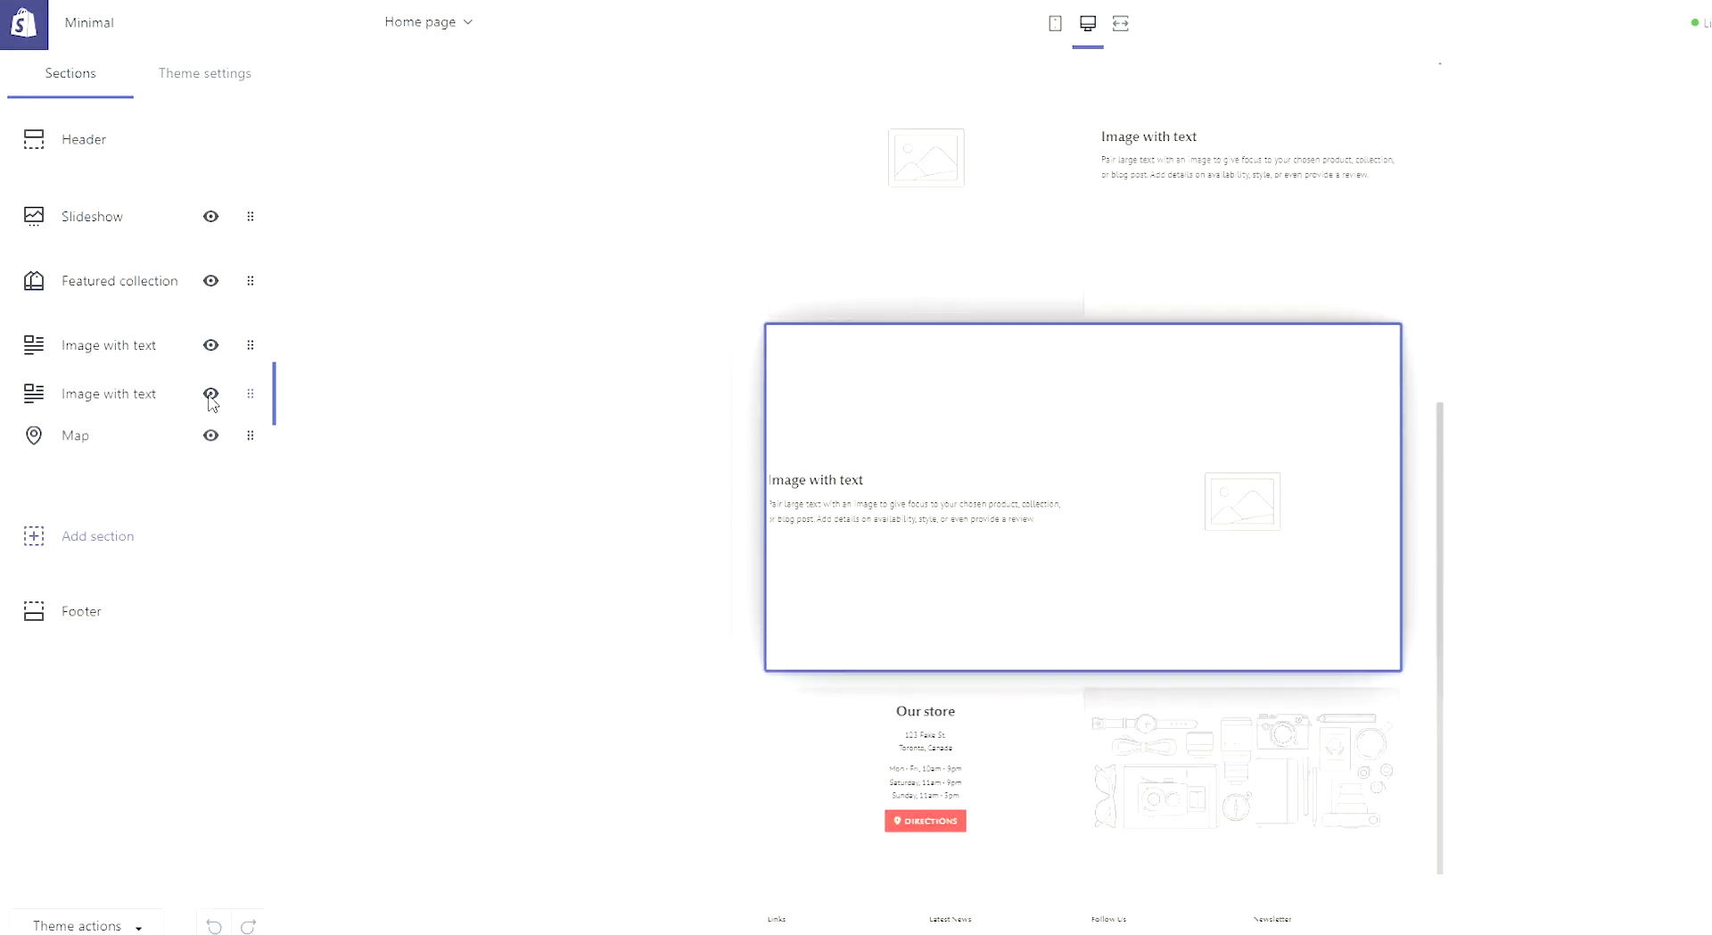
drag(211, 401, 163, 448)
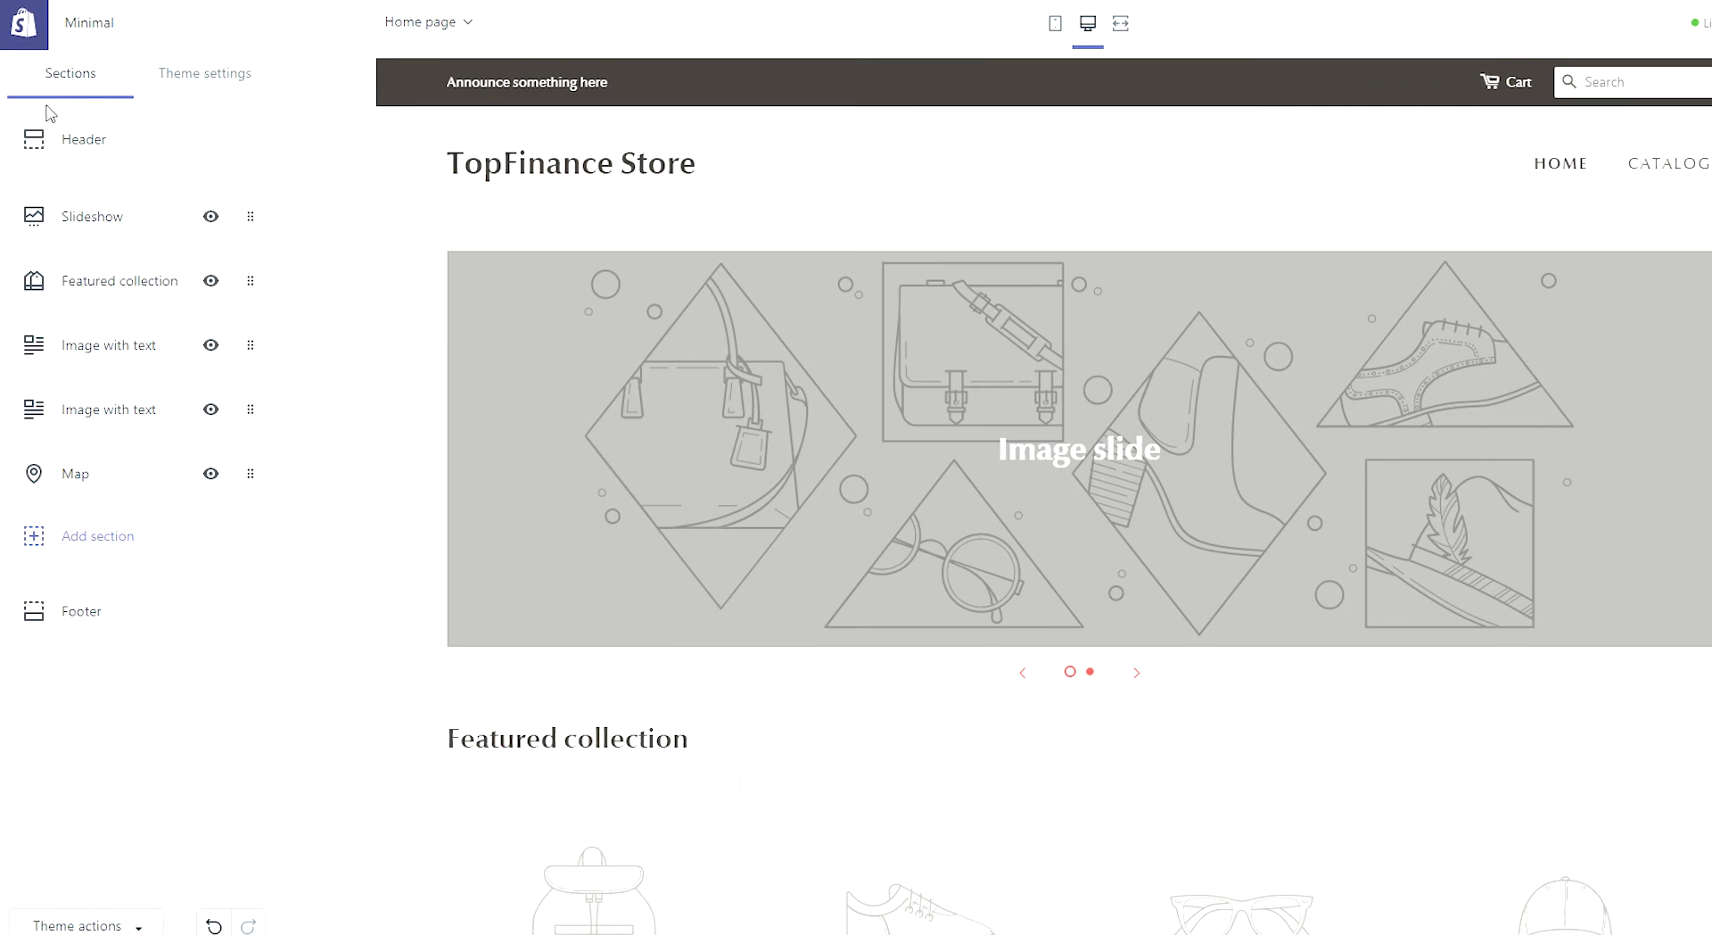
Set the header's announcement bar text to "Entire store 30% off" and return to the section list.
click(83, 148)
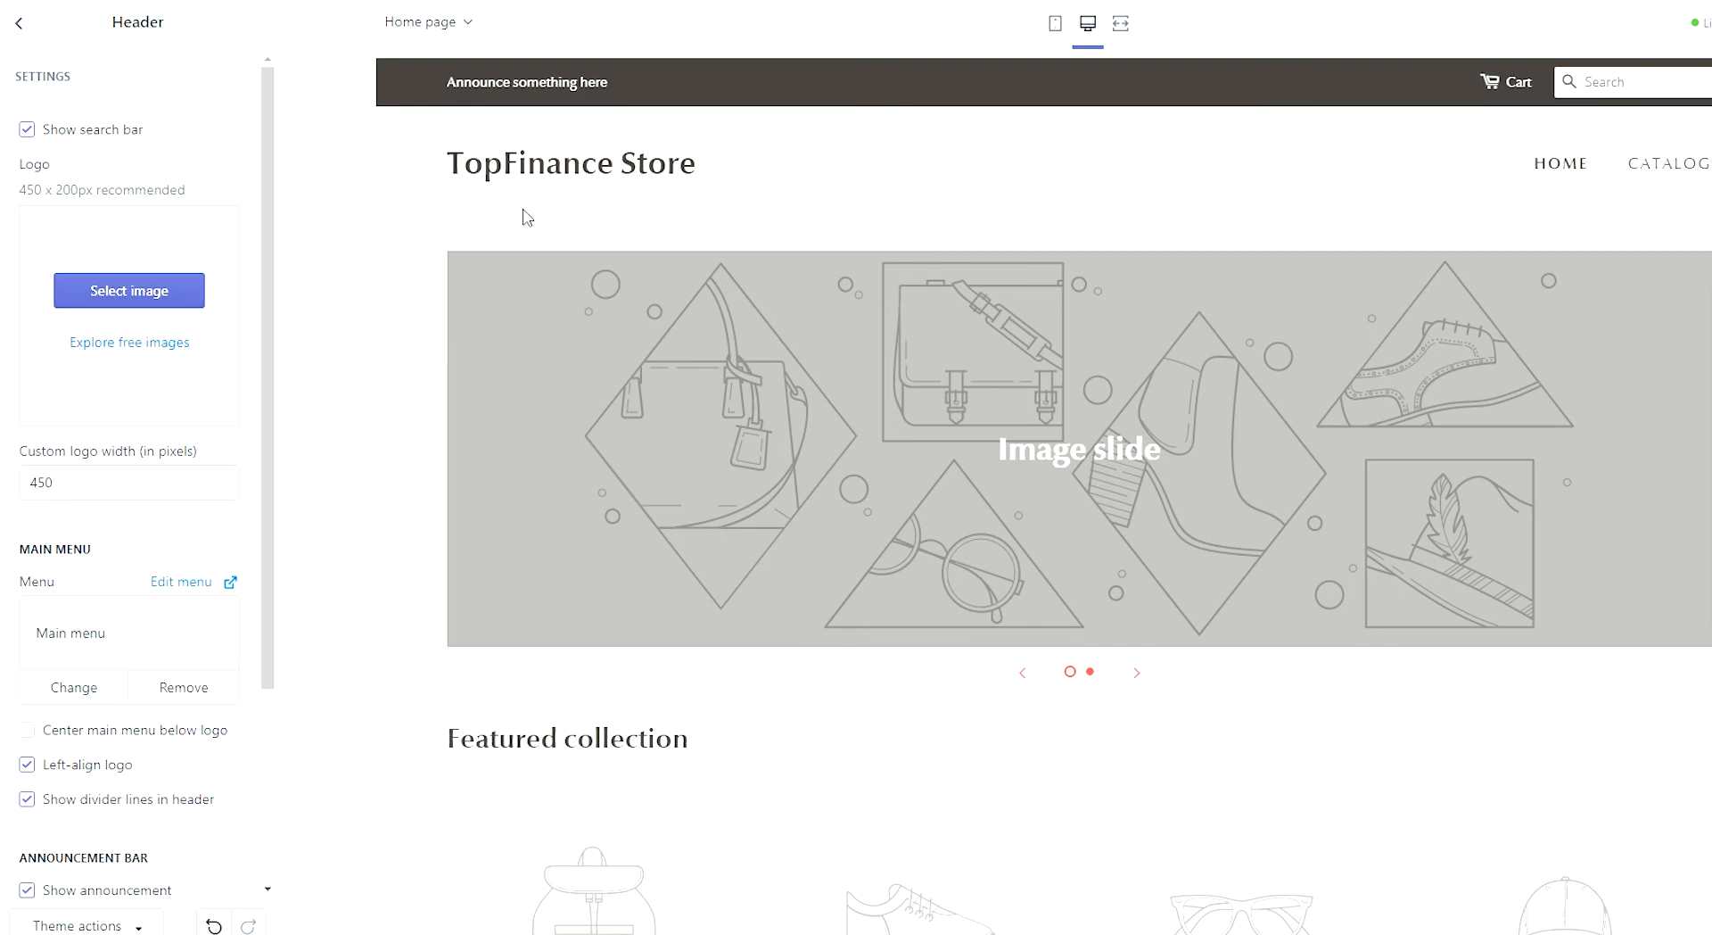
scroll(83, 350, down, 3)
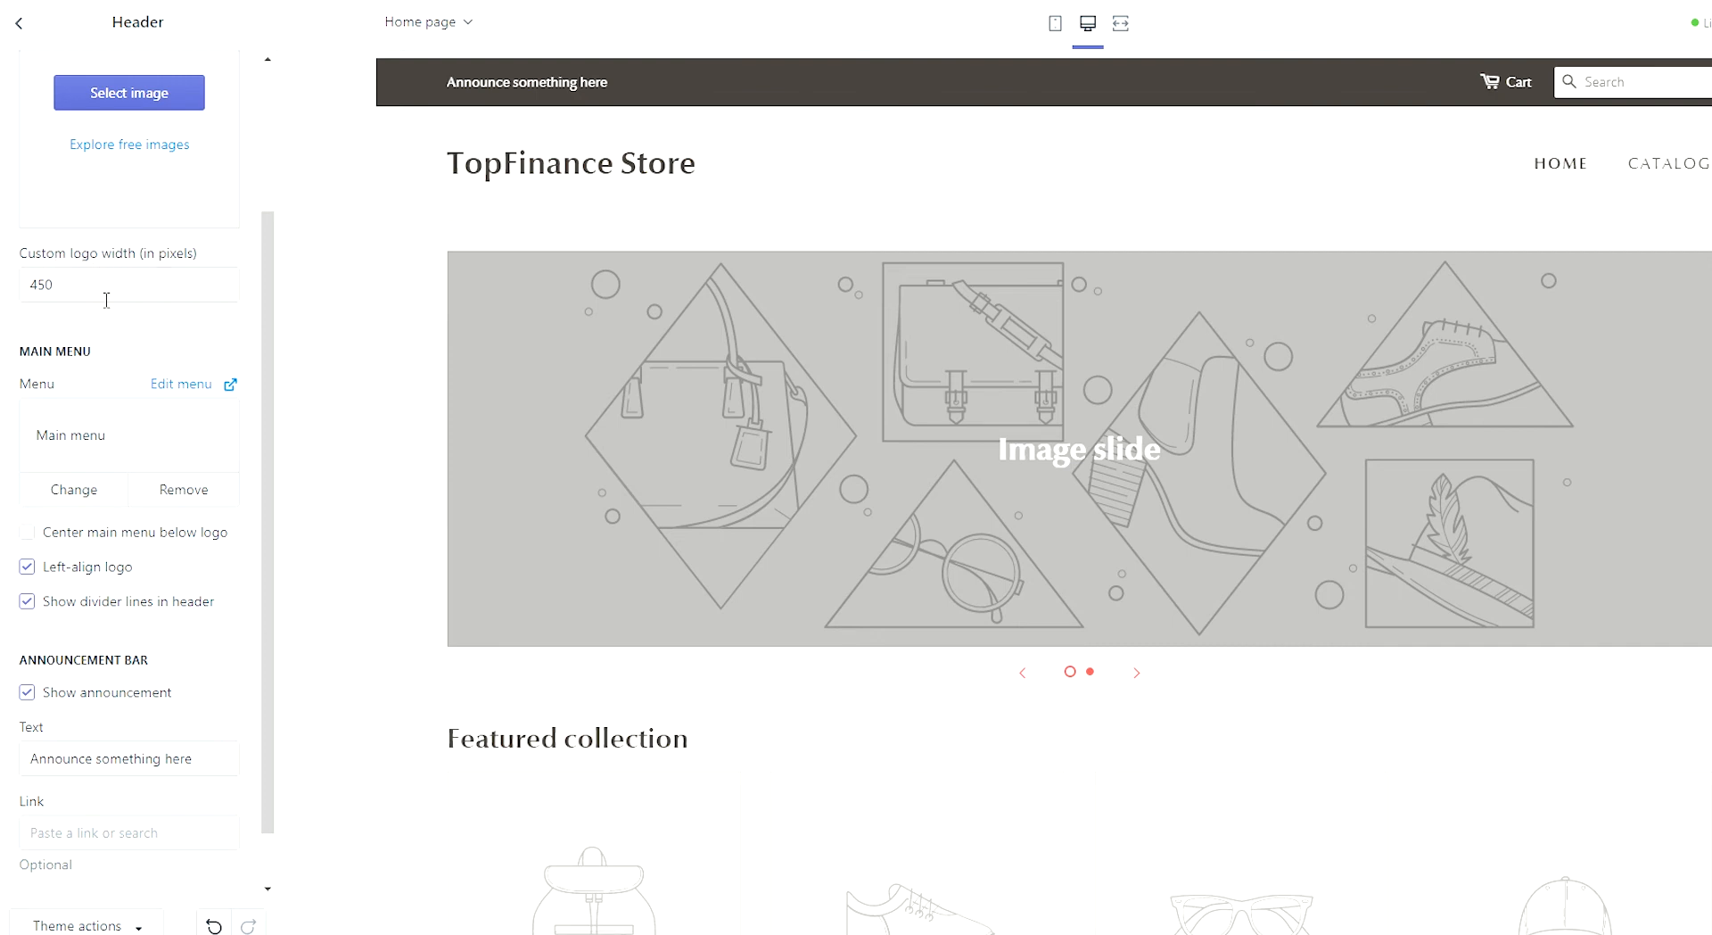
scroll(98, 373, down, 1)
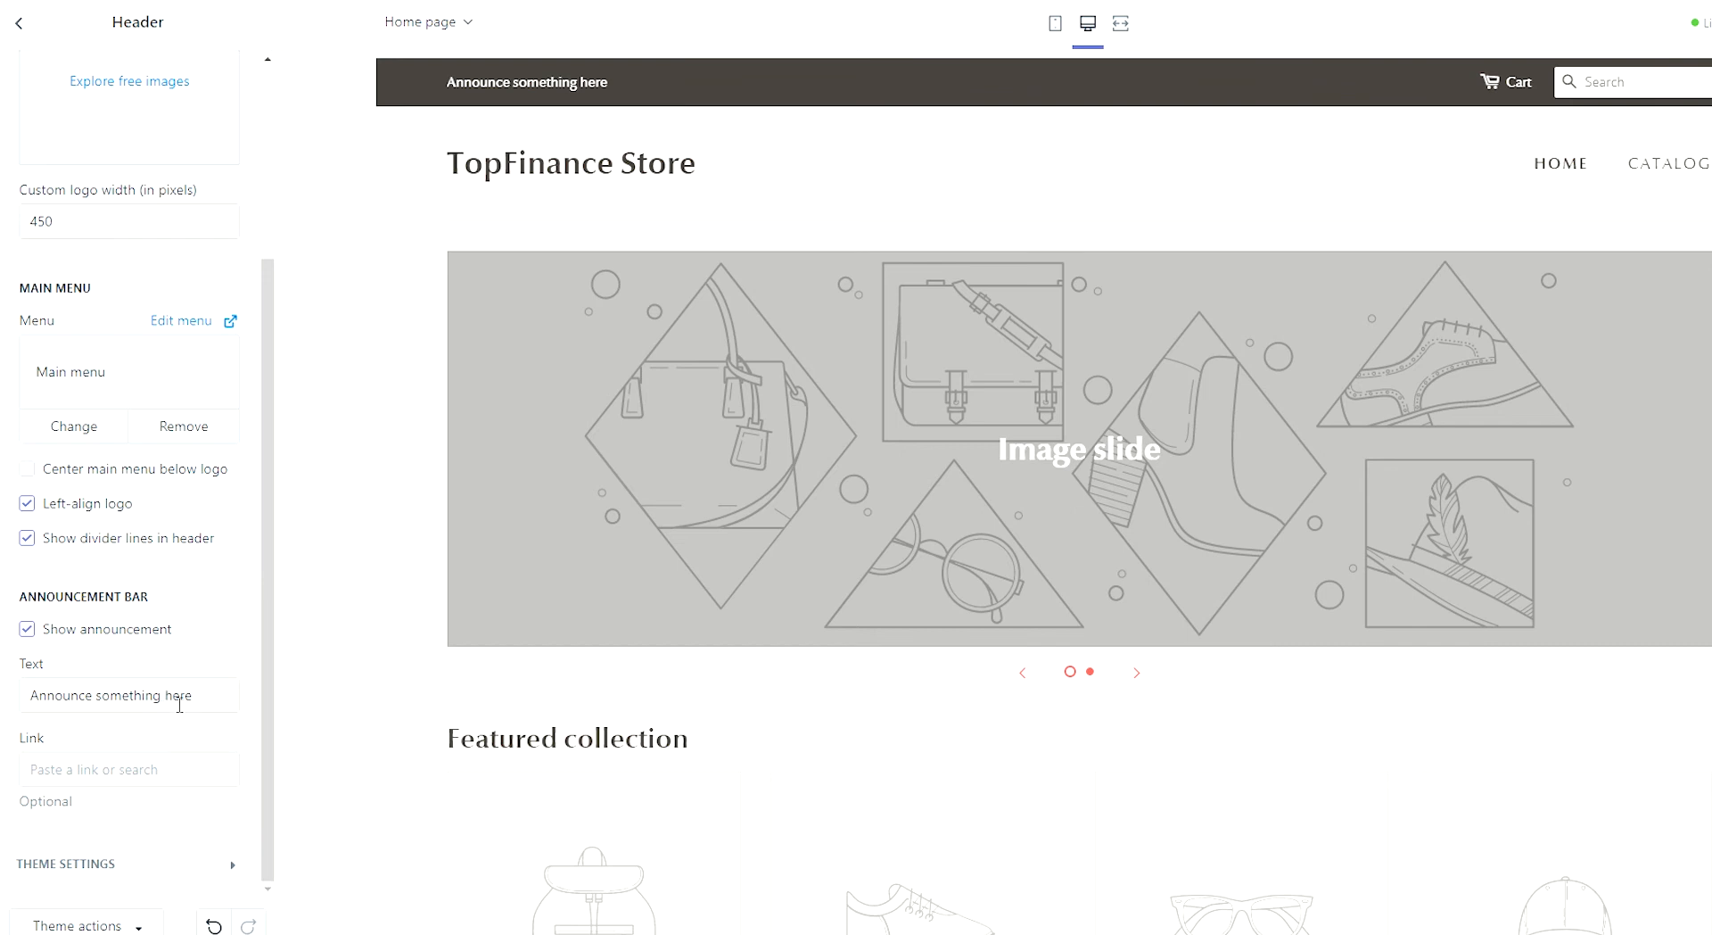
drag(224, 700, 3, 691)
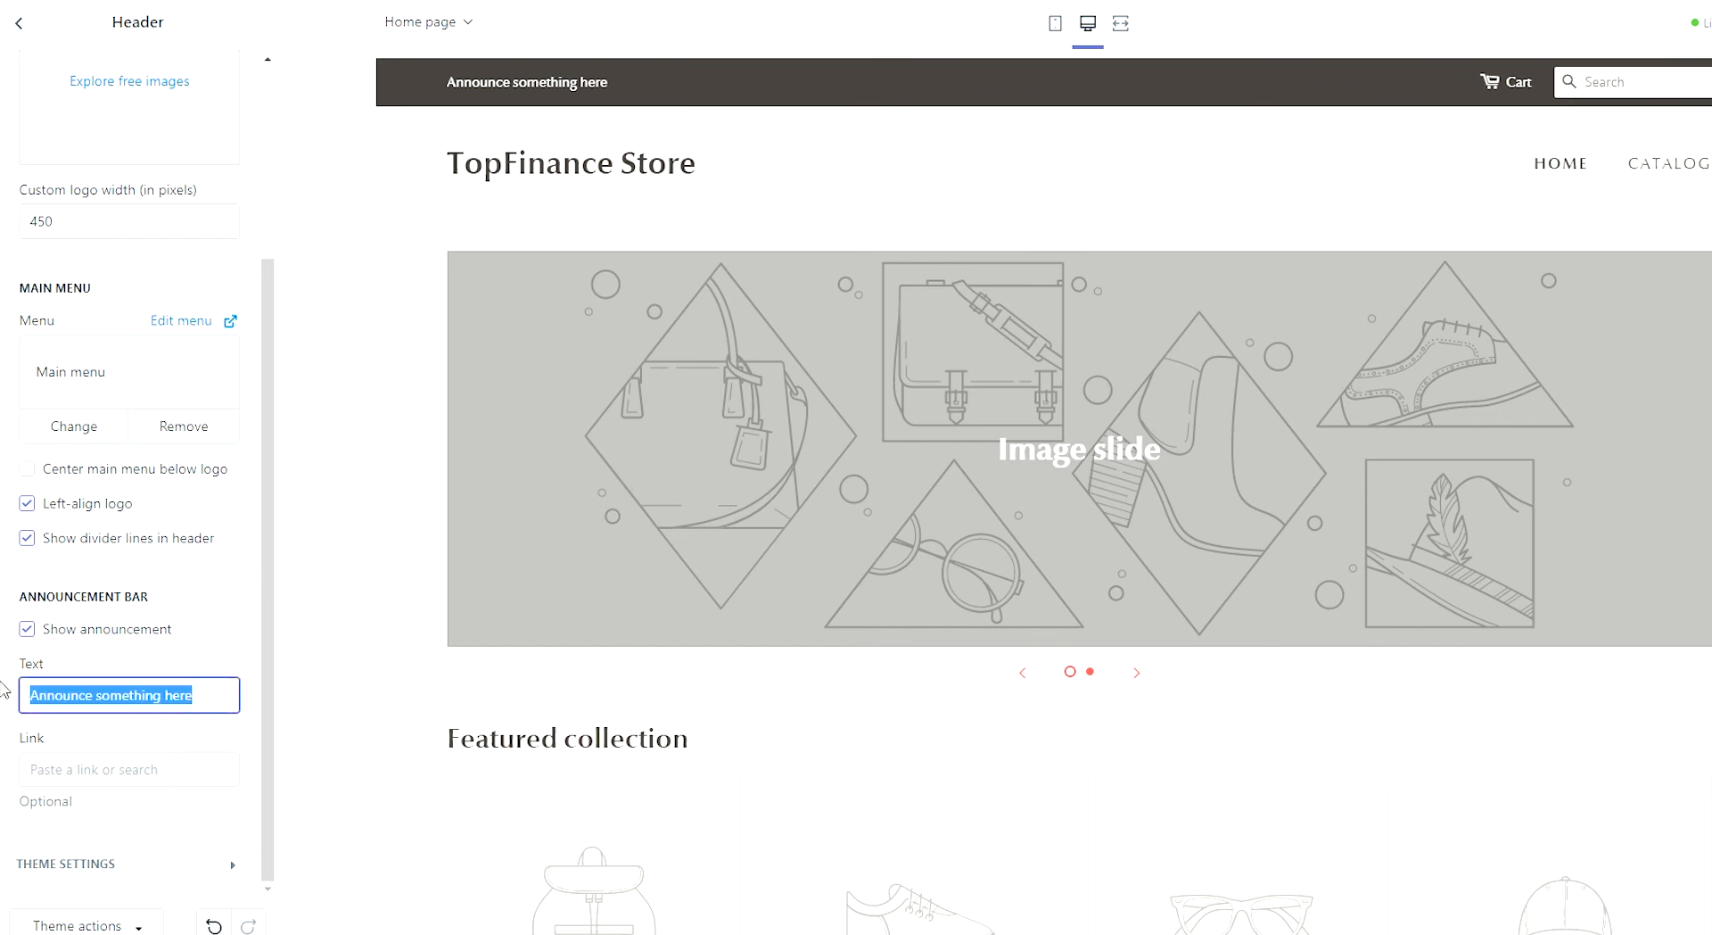
text(Entire store 30% off)
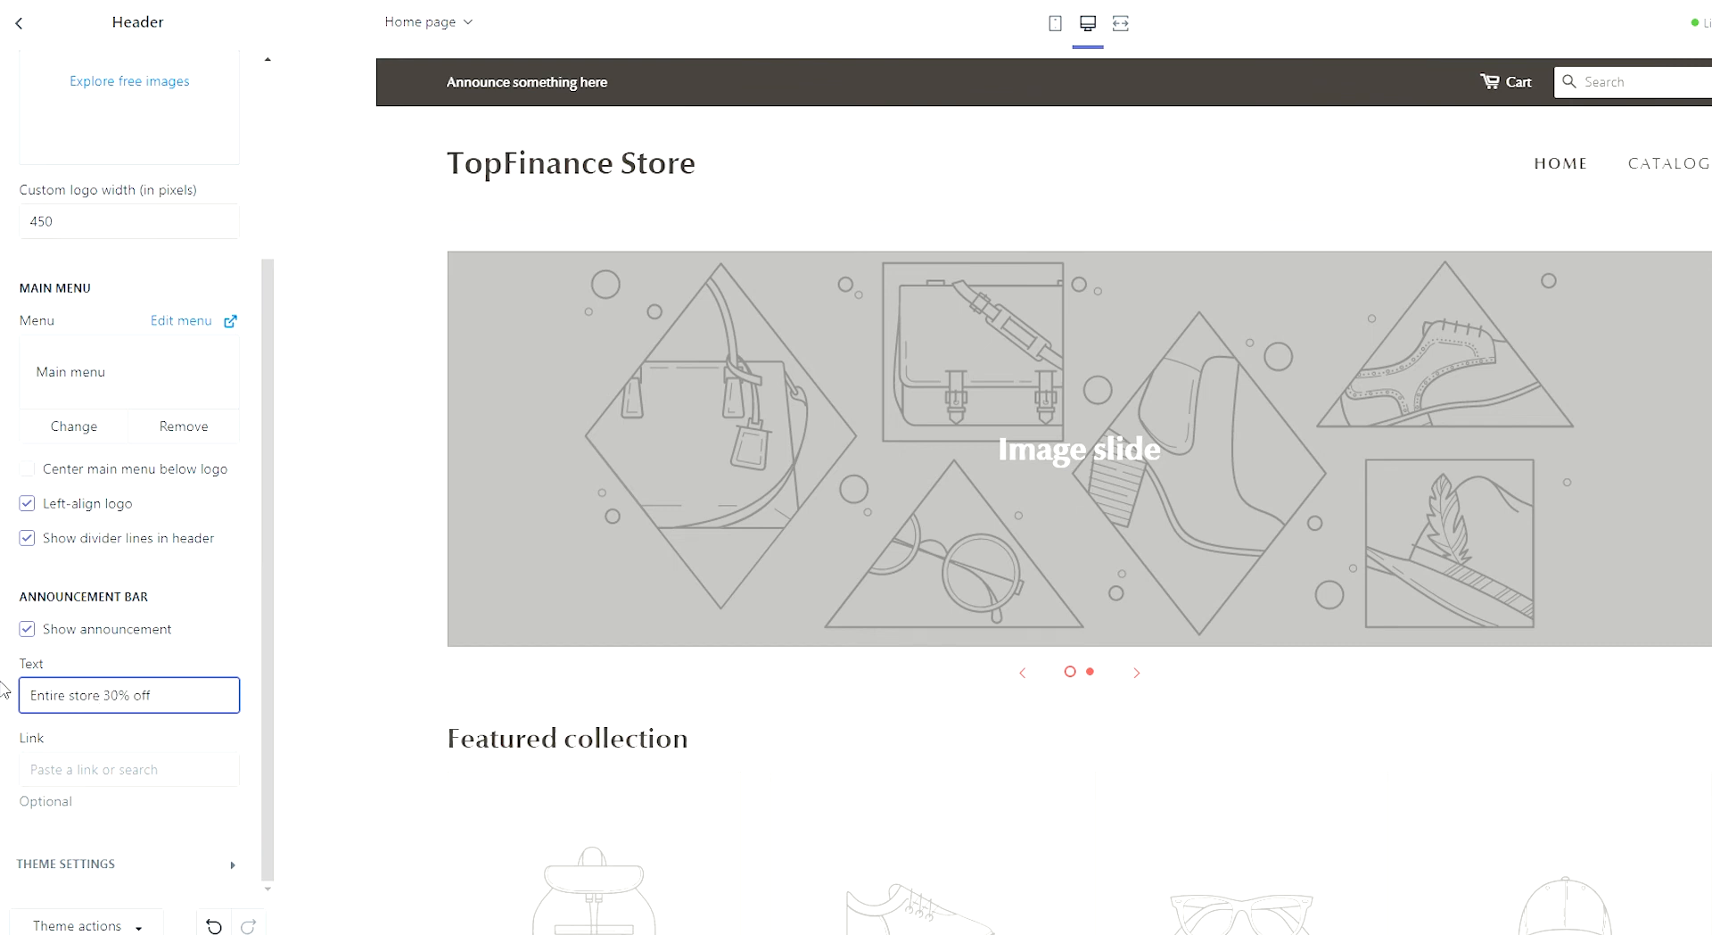
click(203, 798)
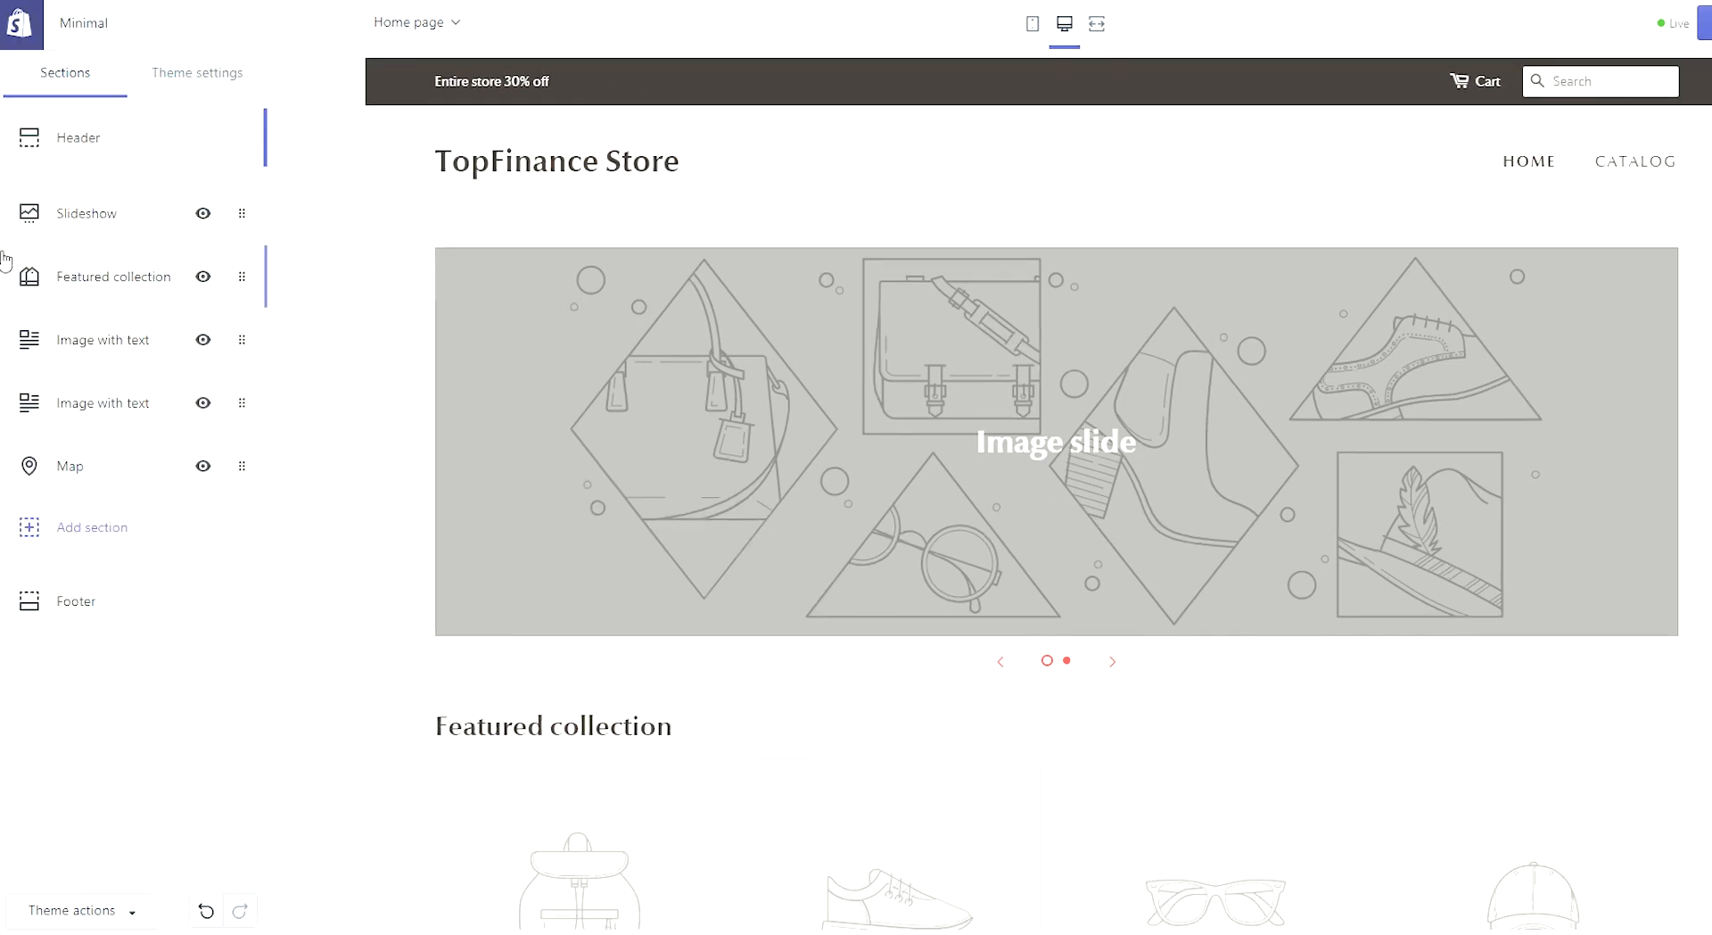
Open the slideshow section and try the Medium and Large slide heights.
click(68, 218)
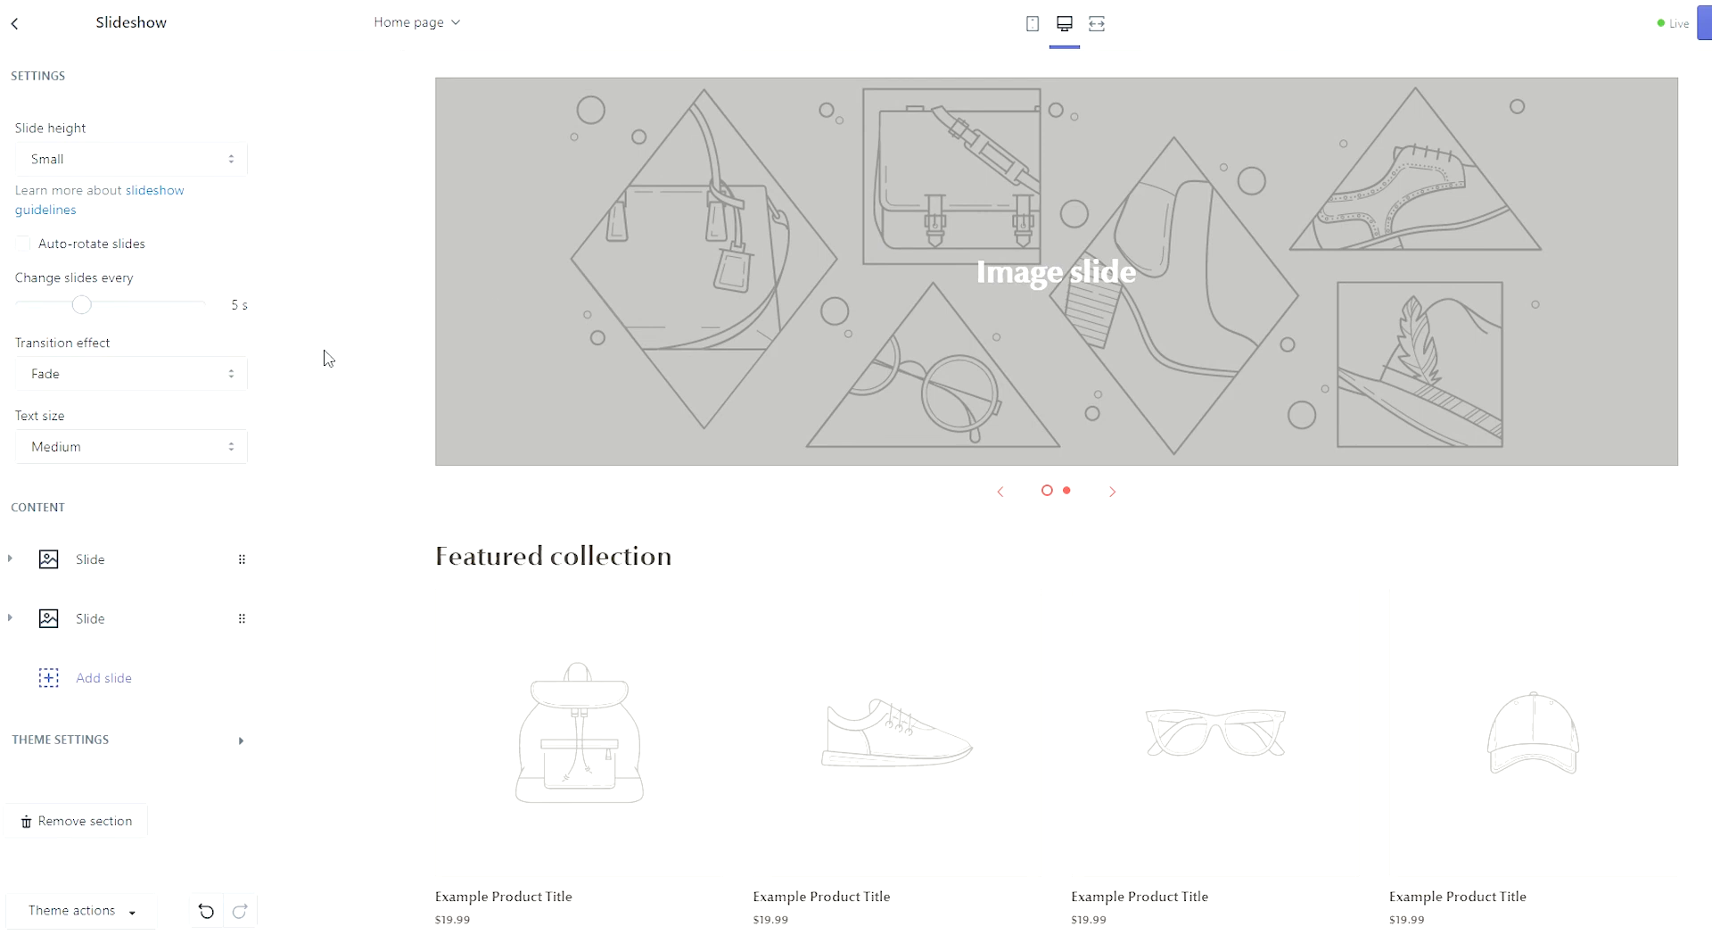
click(153, 161)
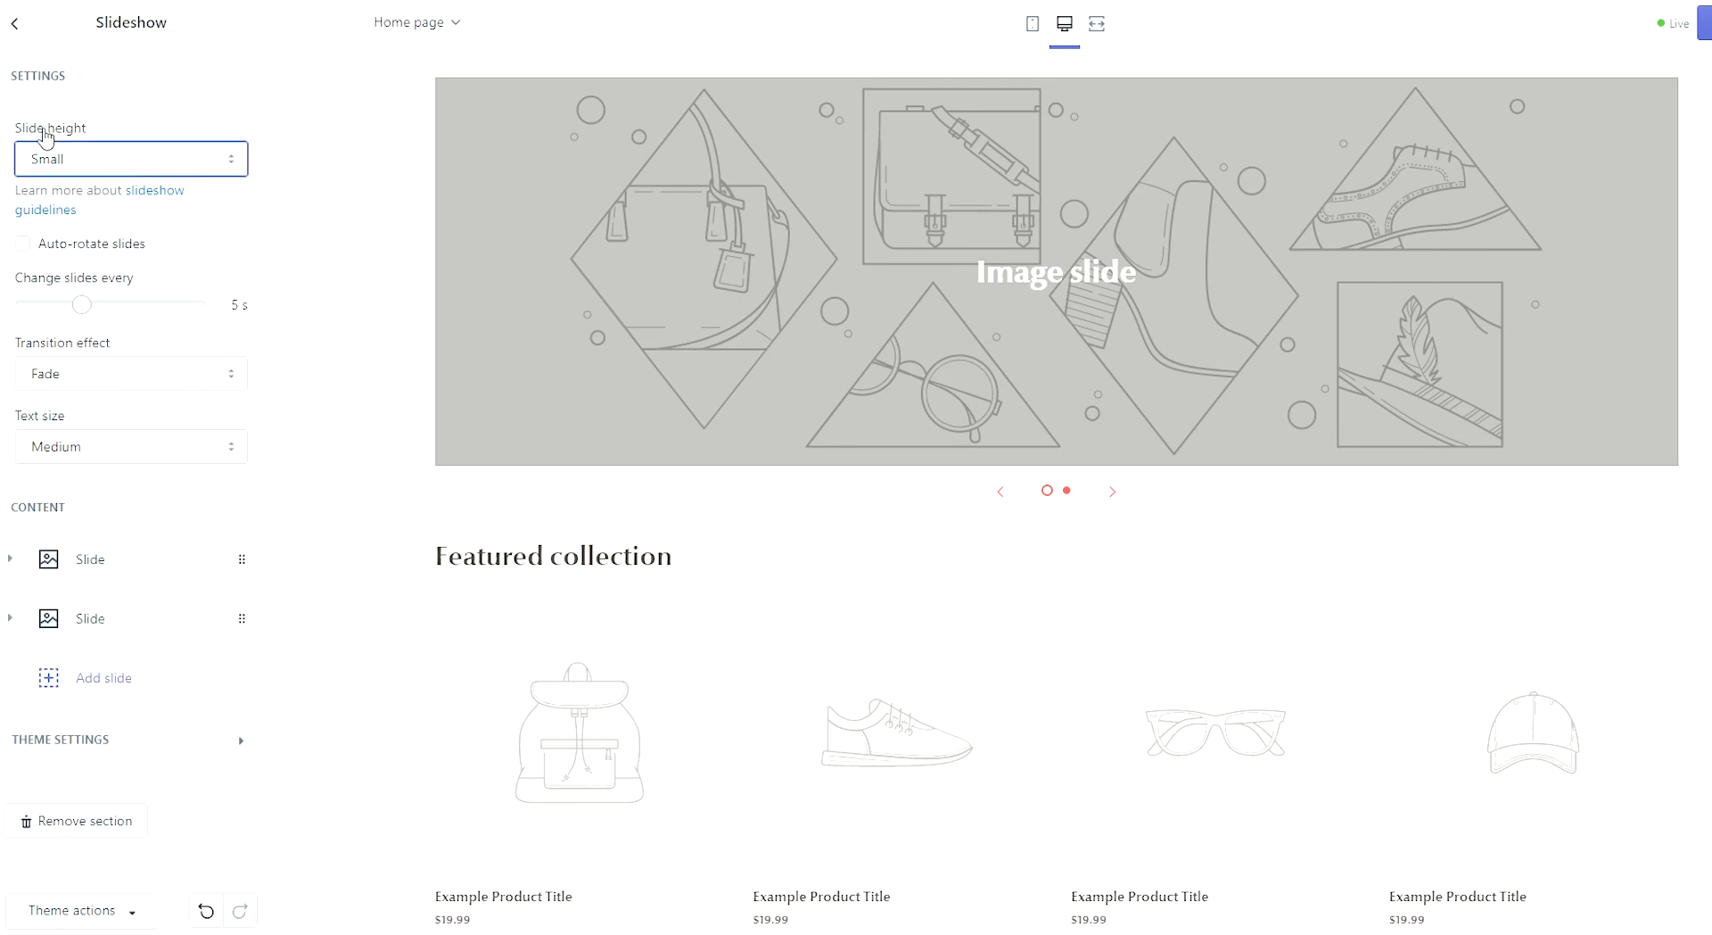
key(Down)
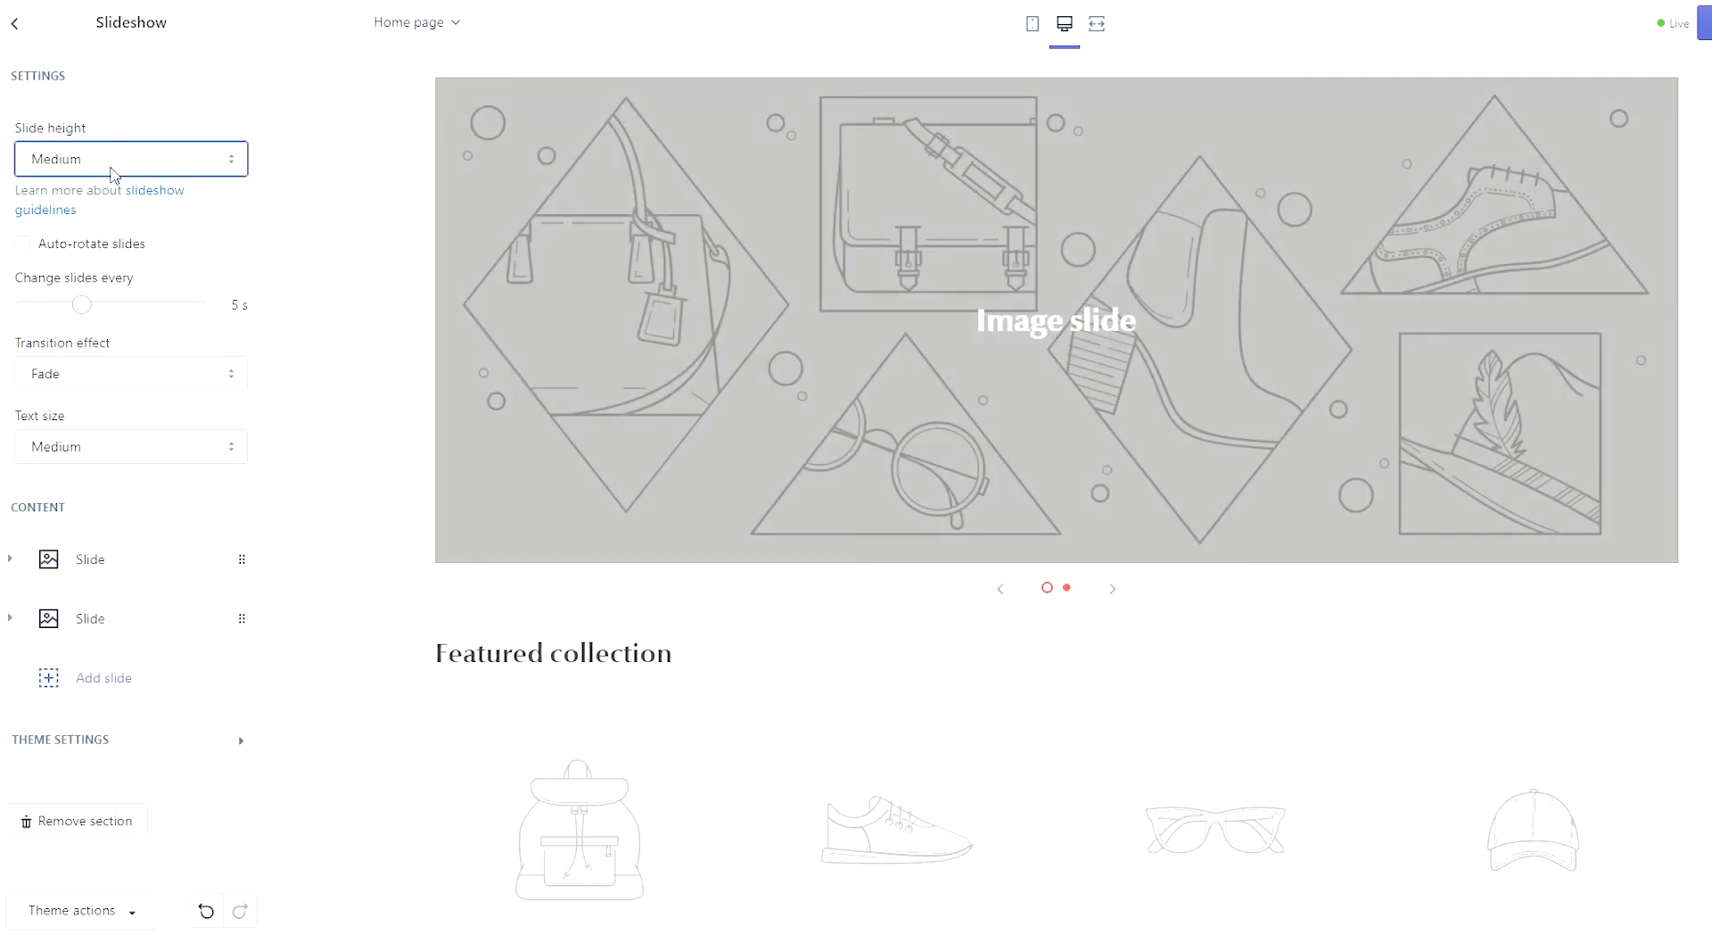
key(Down)
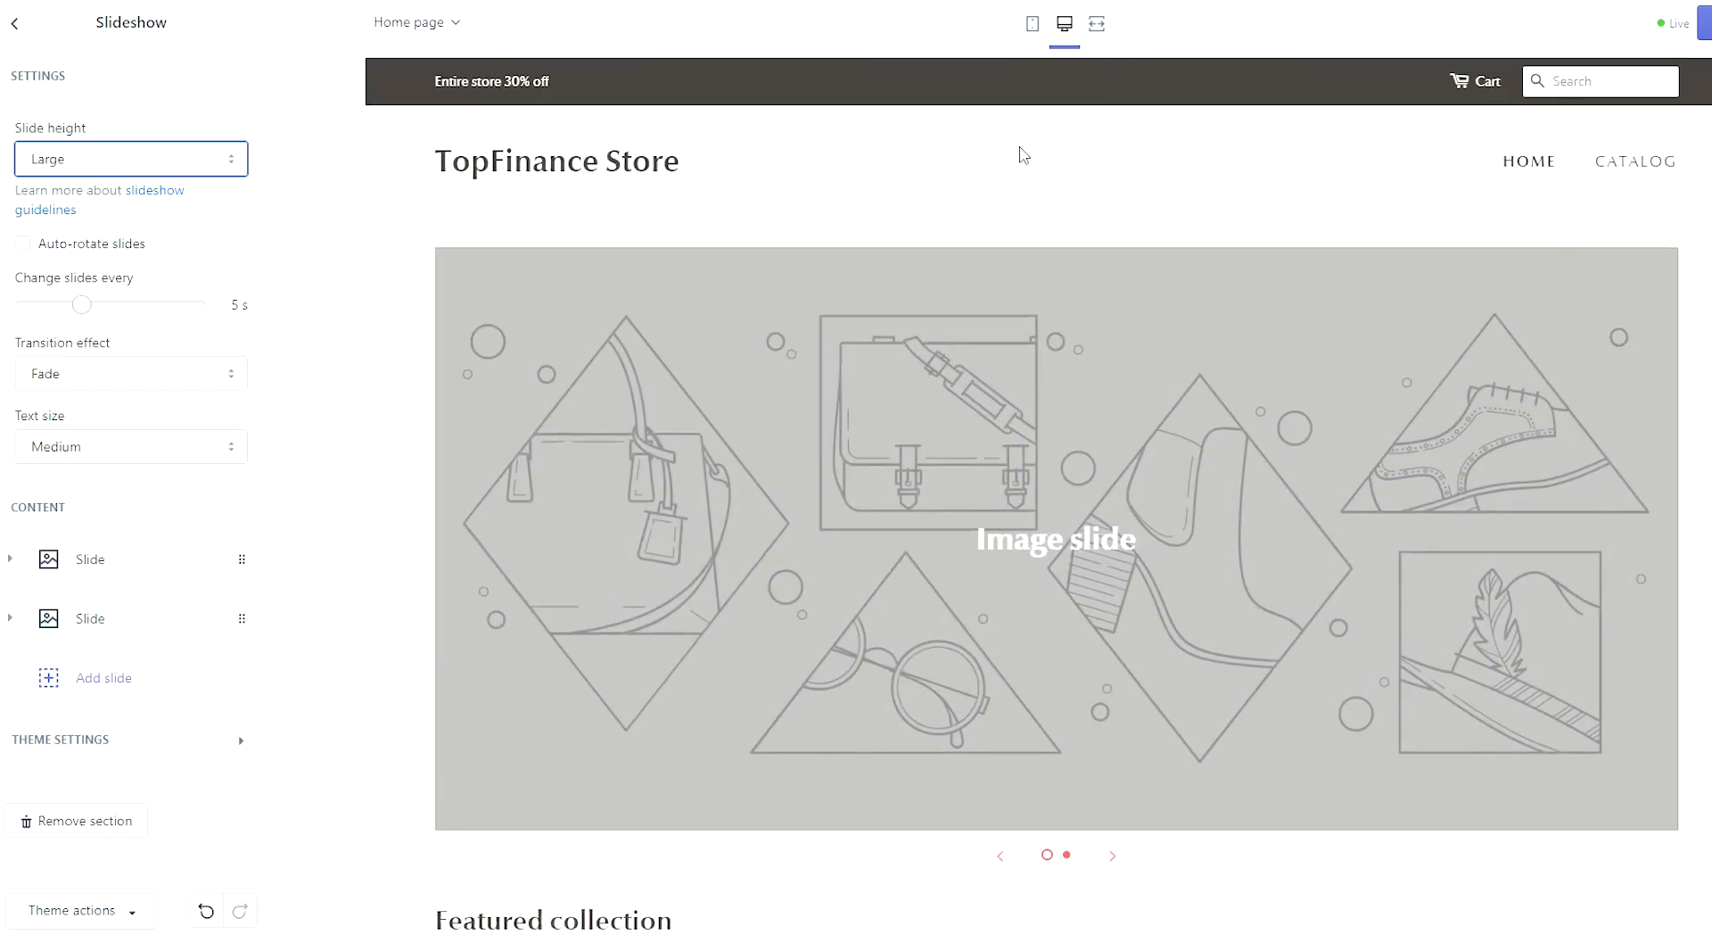
Switch the preview to the mobile view and set the slideshow's slide height to Small.
click(1033, 23)
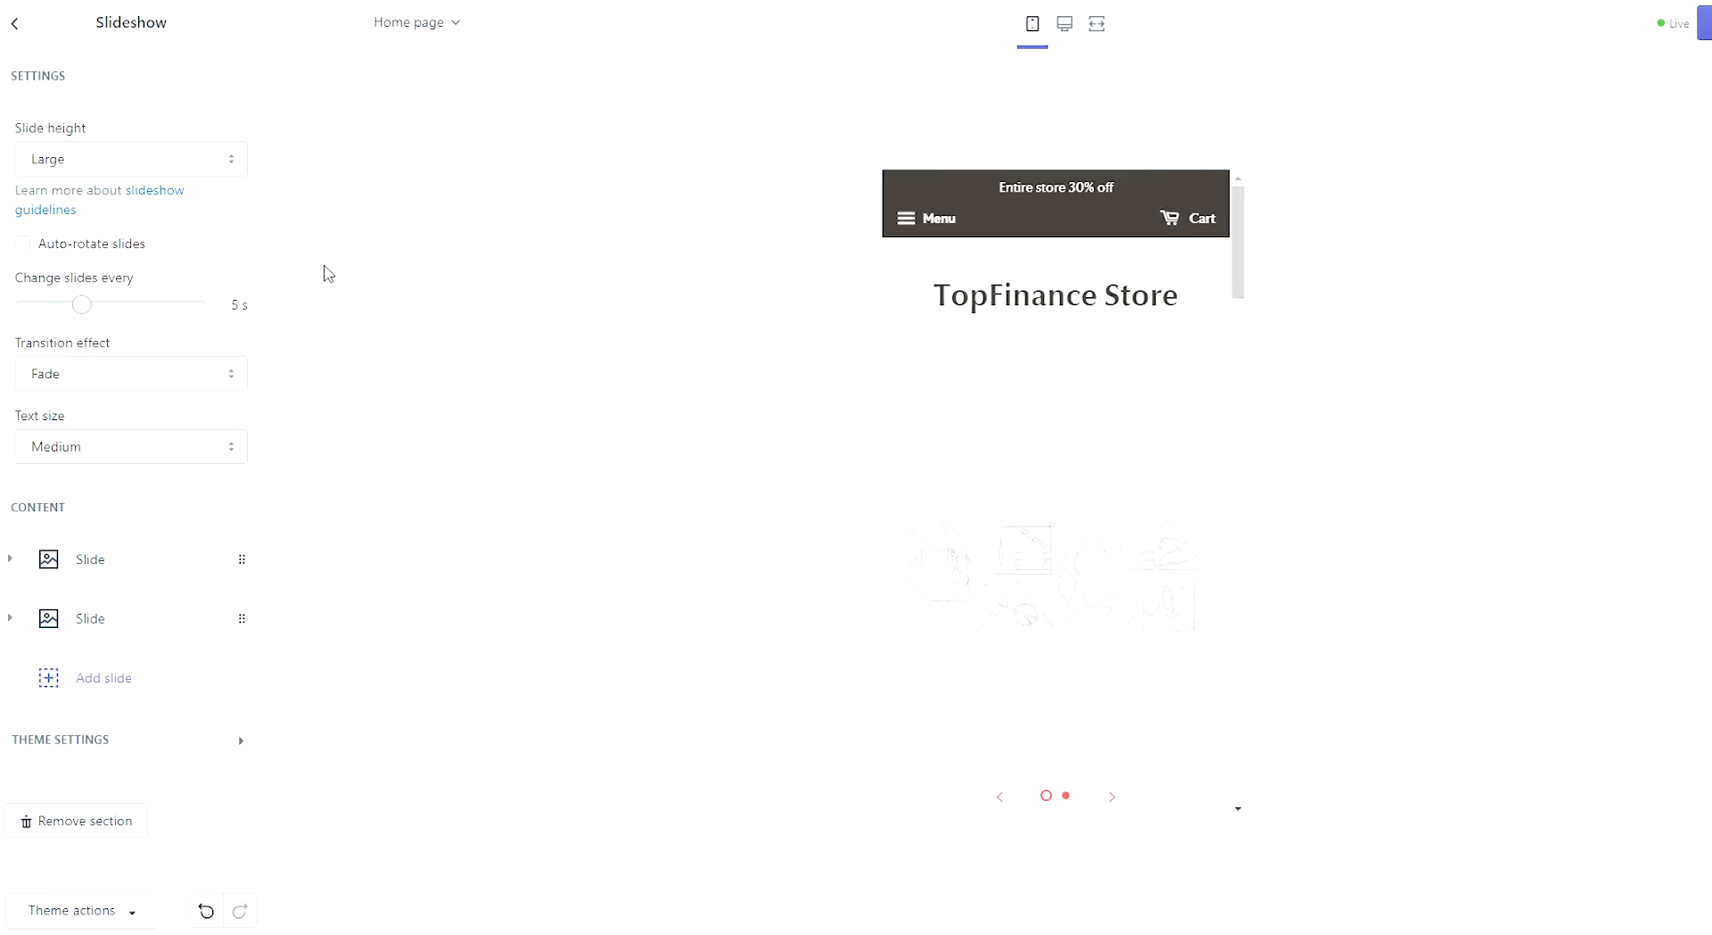
click(67, 168)
click(112, 192)
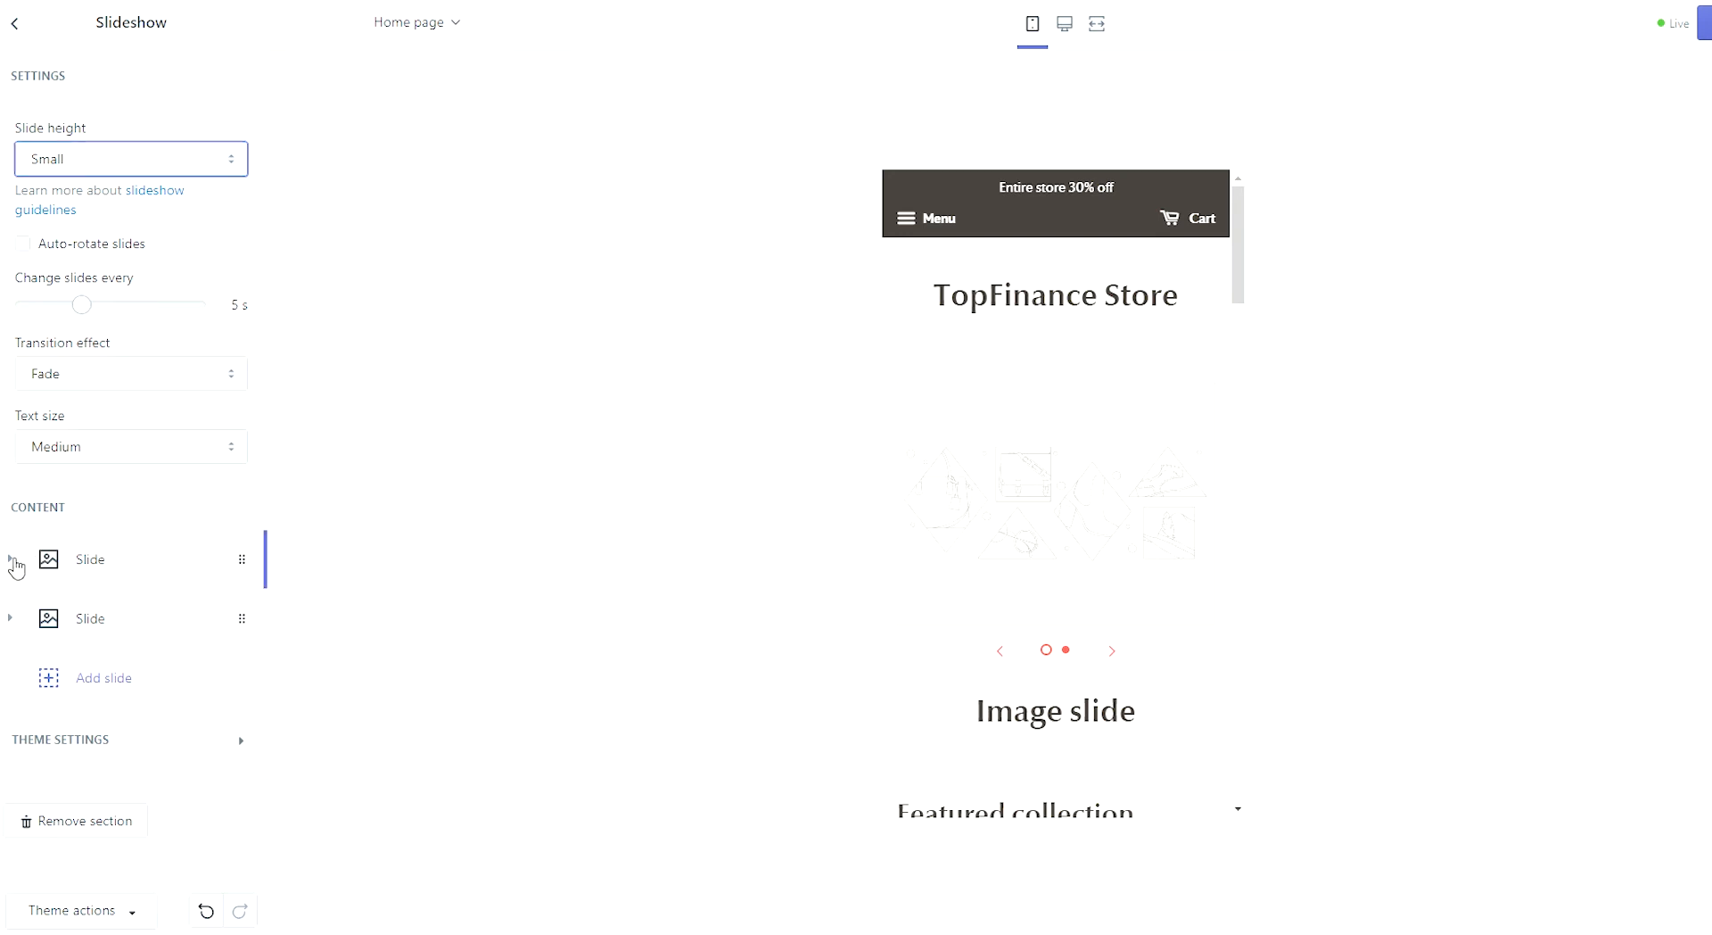
Expand the first slide of the slideshow and review its image, position, overlay opacity and text settings.
click(18, 560)
scroll(82, 544, down, 2)
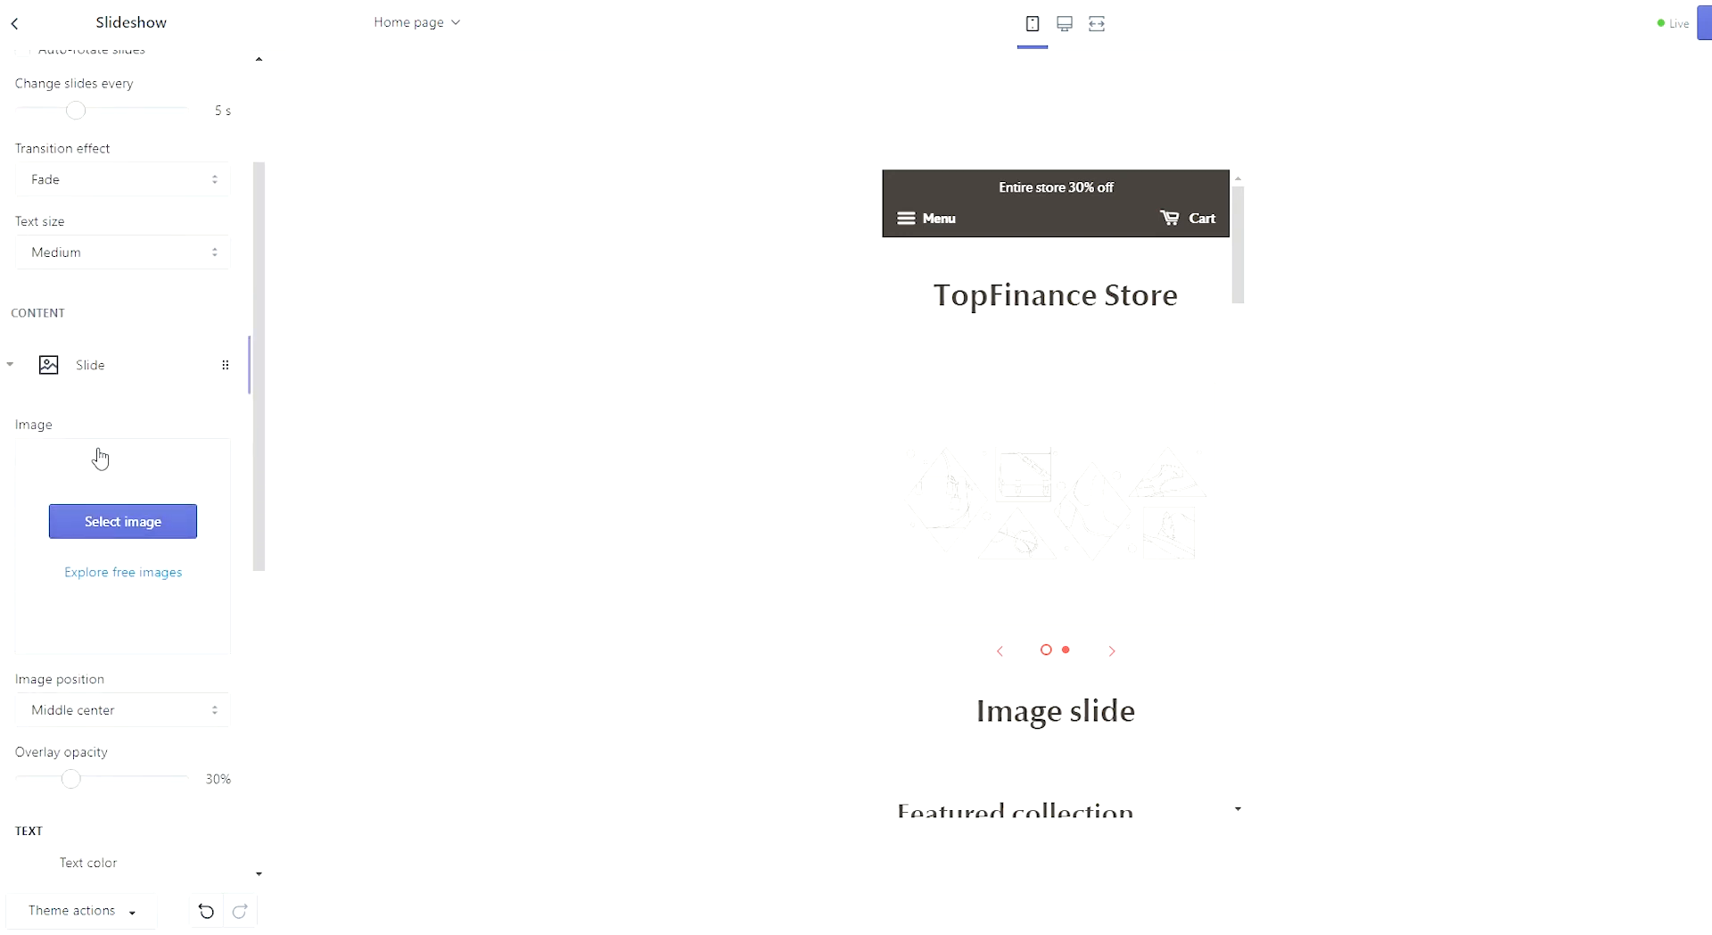
scroll(251, 664, down, 2)
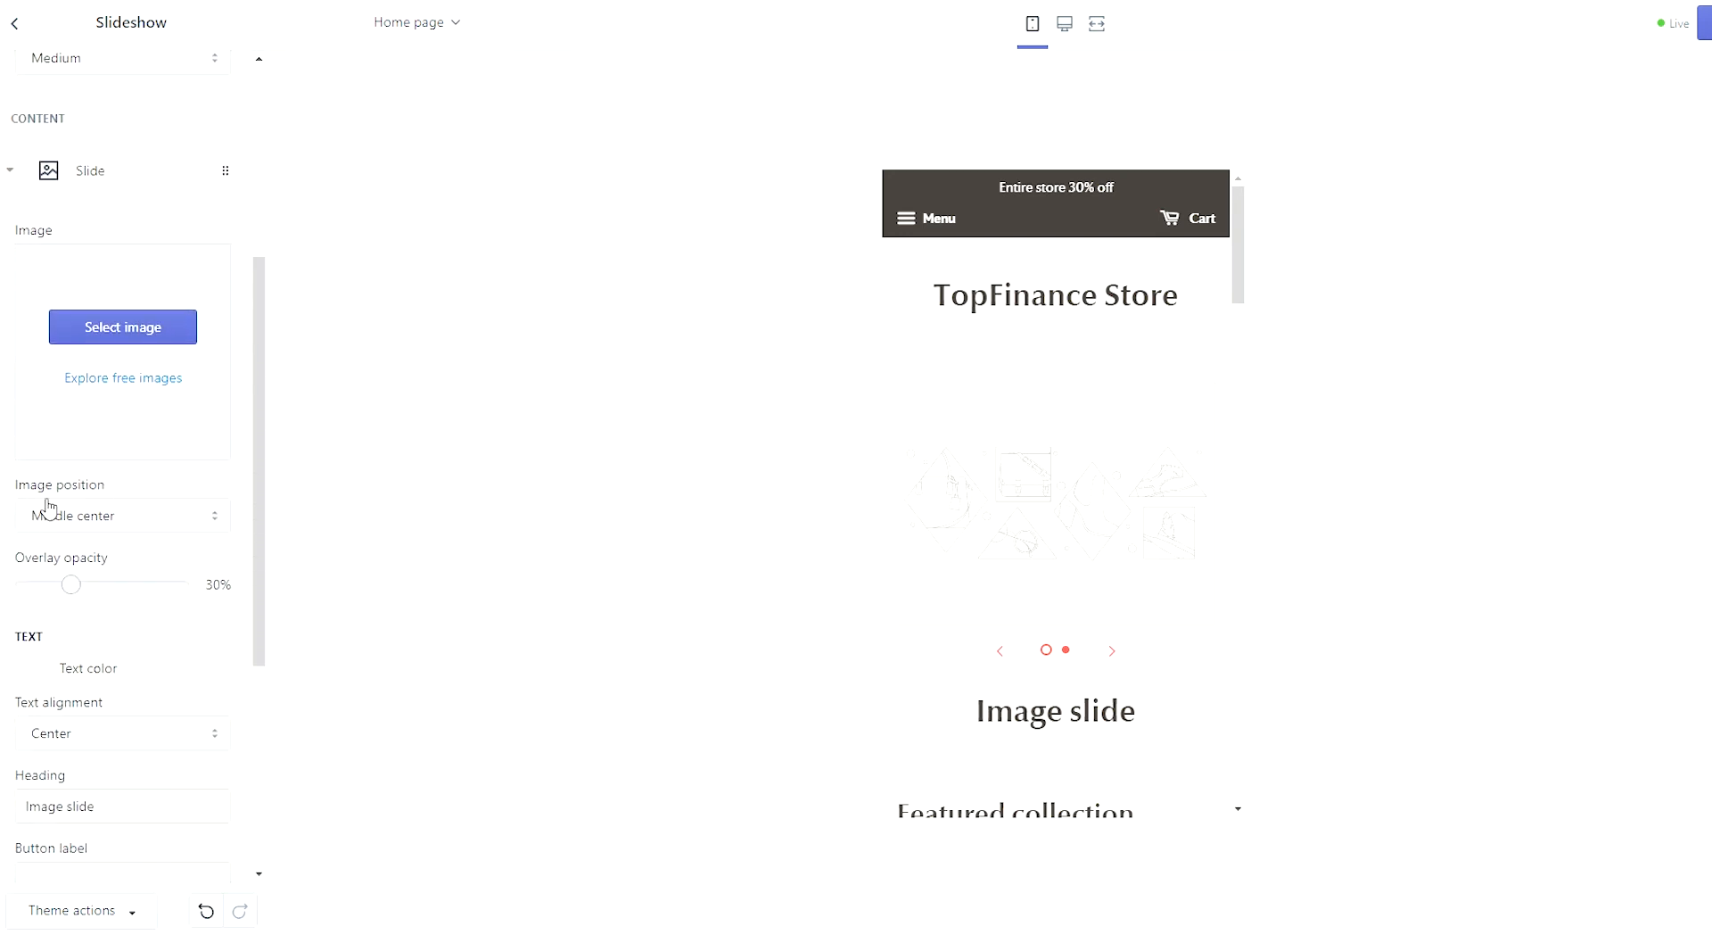
scroll(176, 650, down, 2)
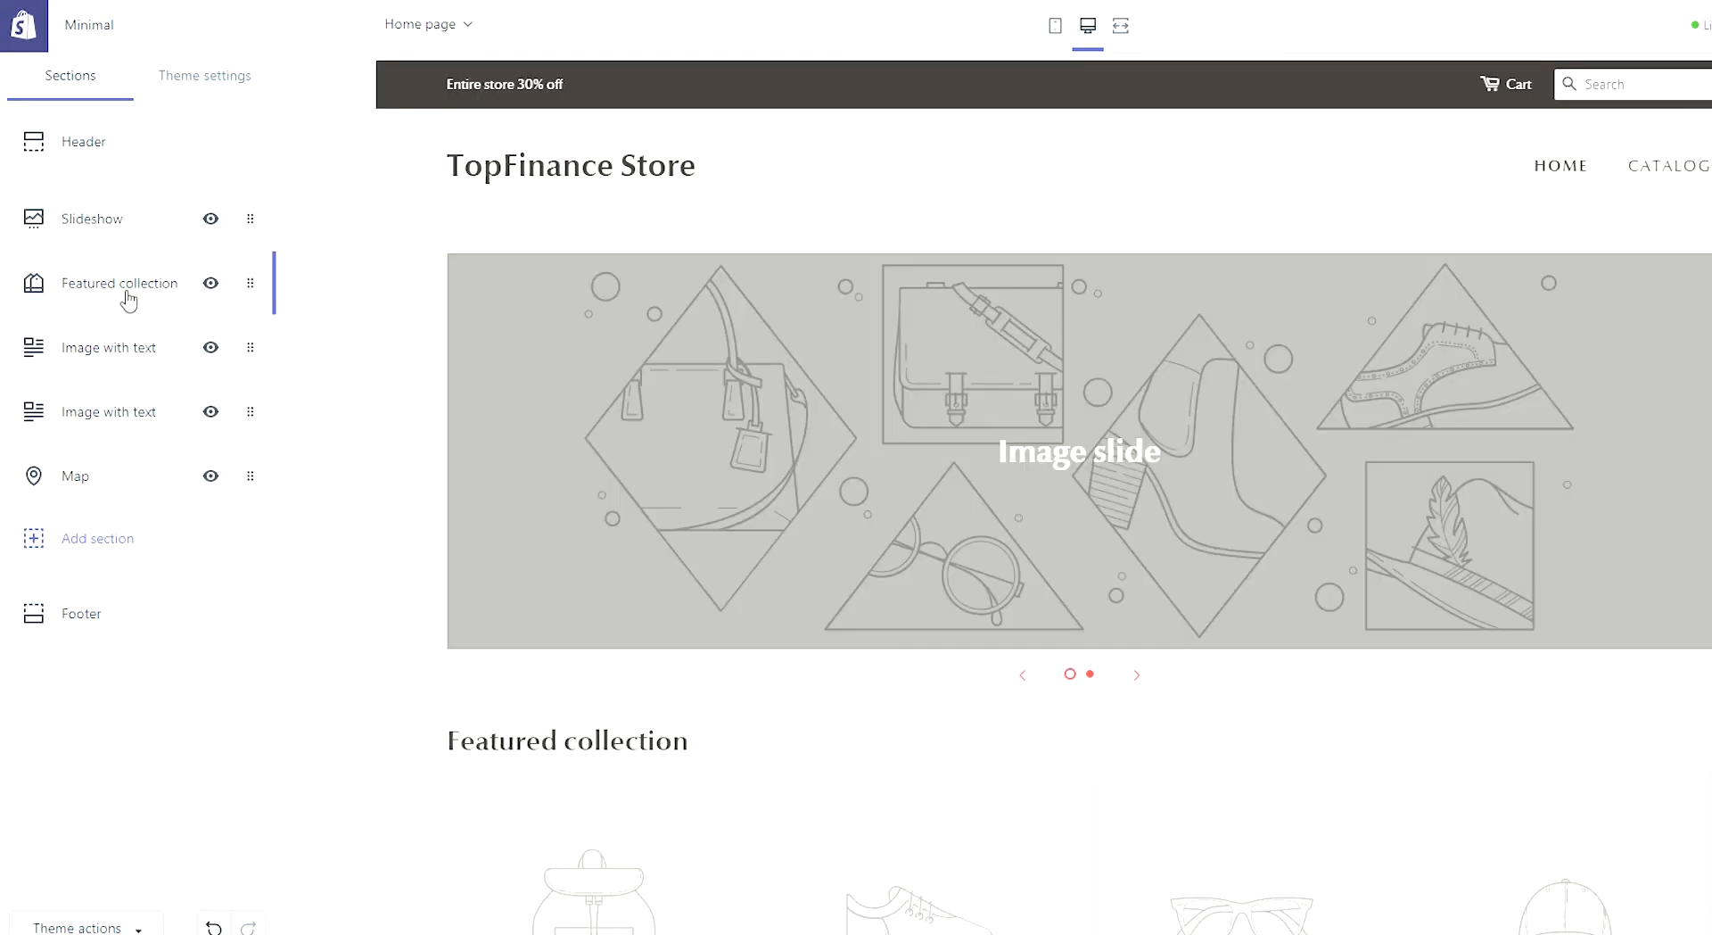
Try 5 products per row in the Featured collection section, settle on 3, and return to the section list.
scroll(795, 637, down, 5)
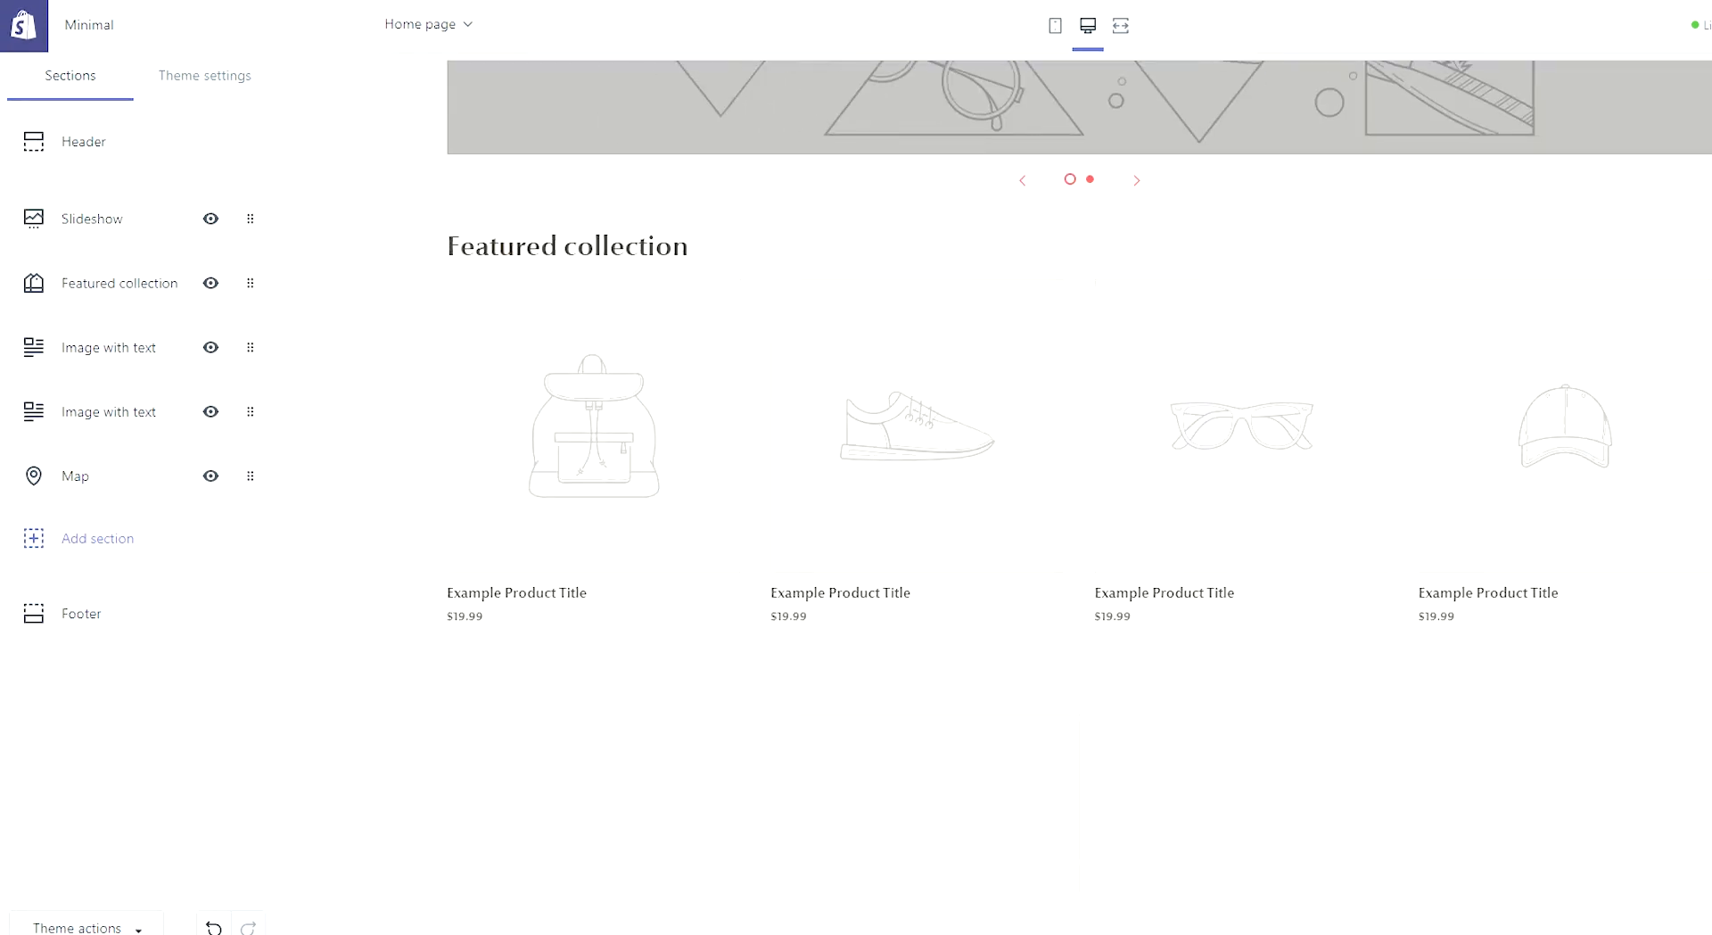
click(1177, 539)
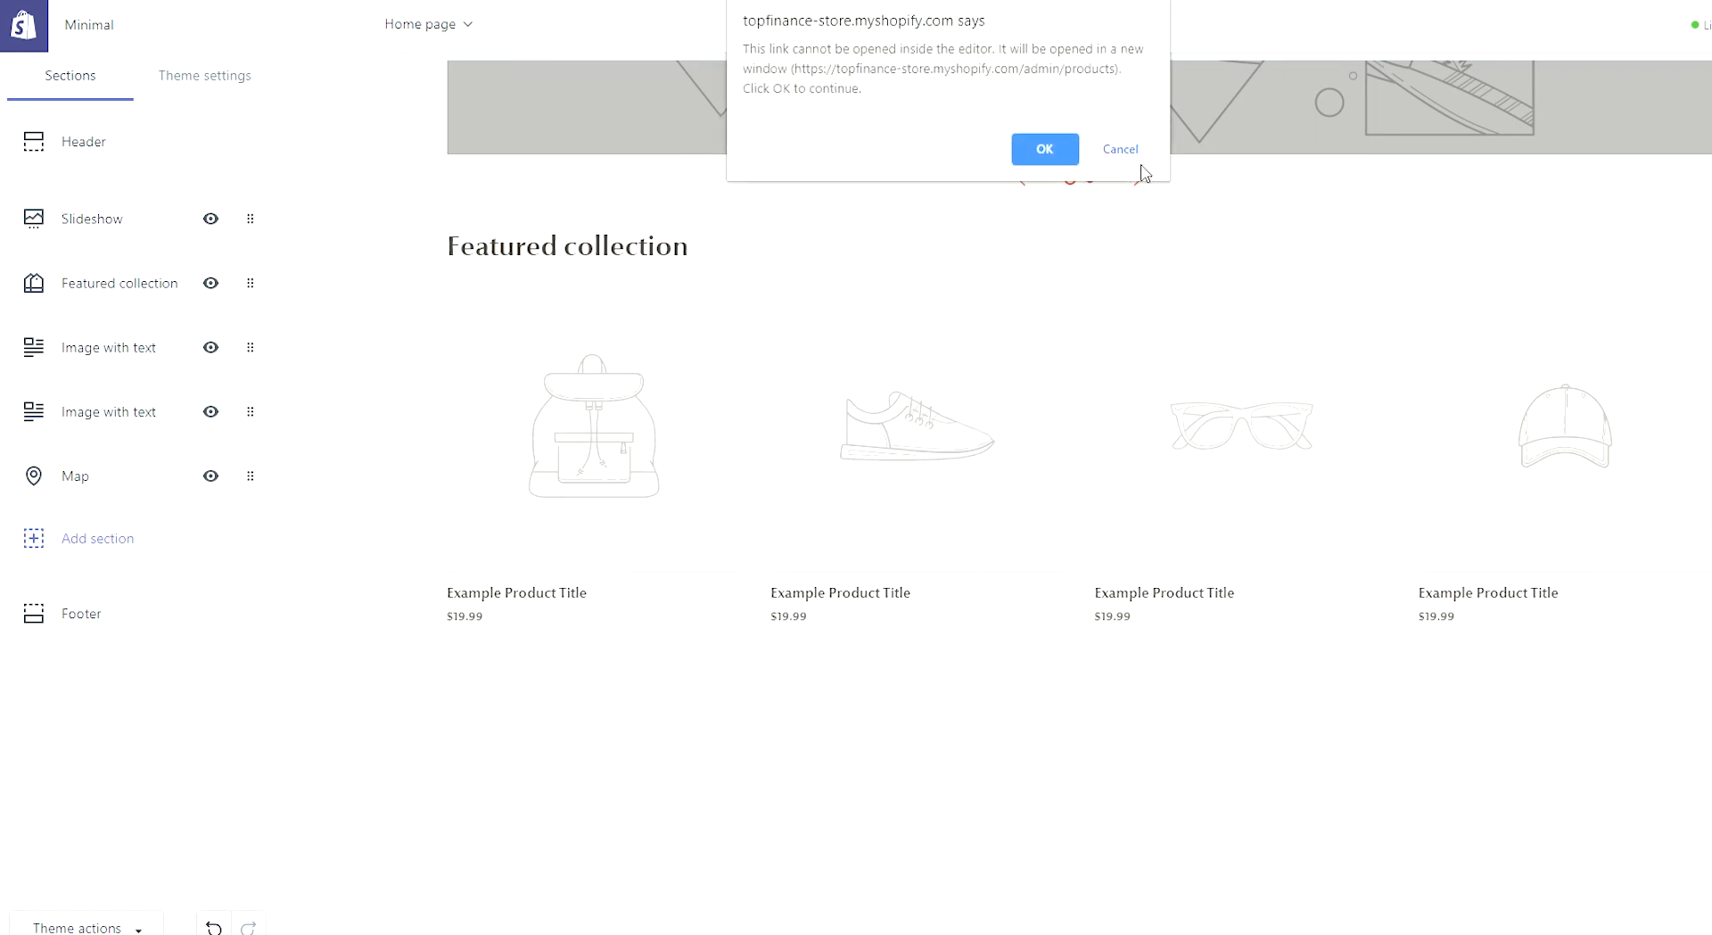
click(1118, 146)
click(114, 294)
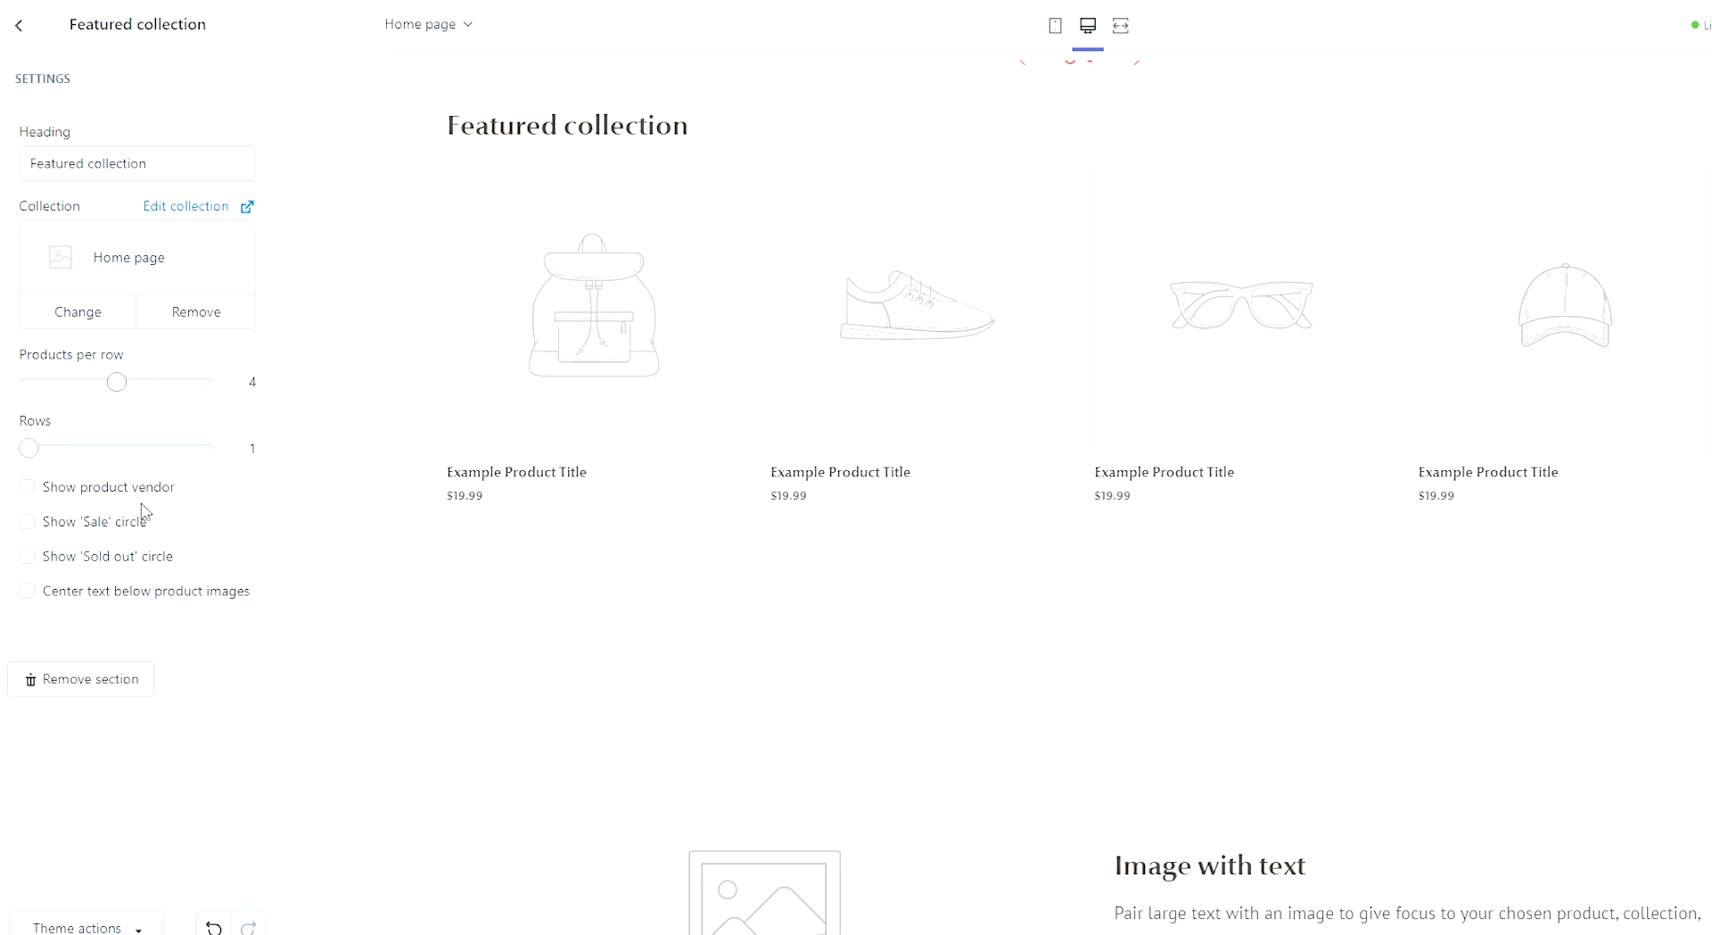
drag(116, 382, 205, 390)
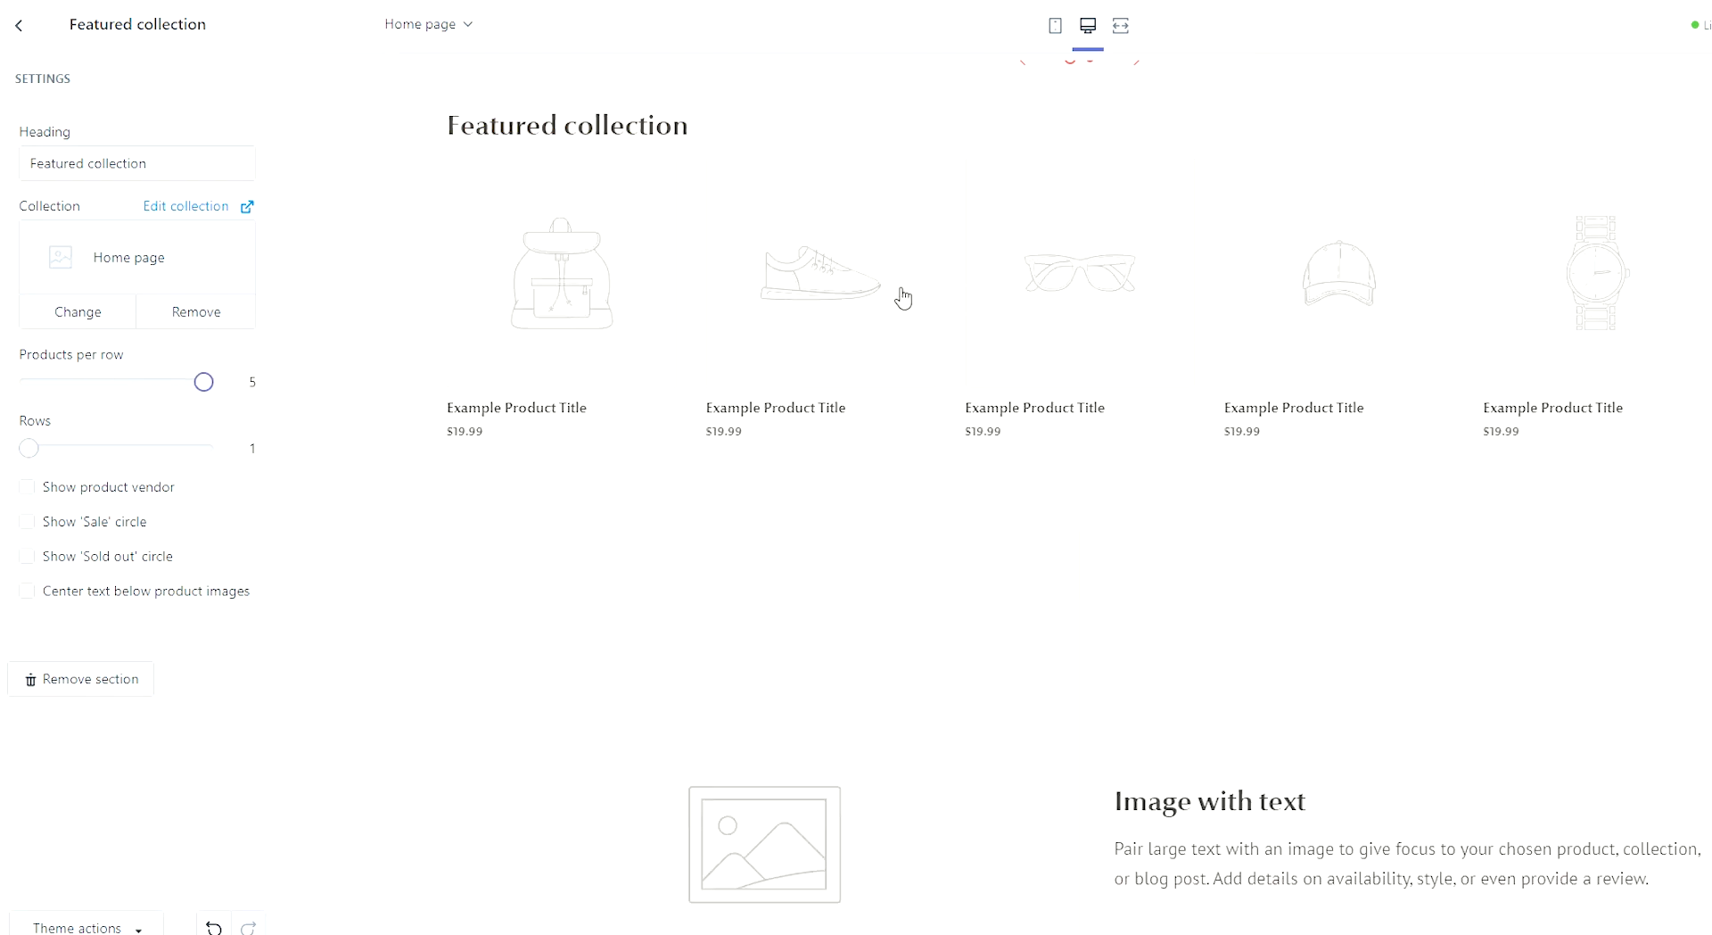
click(68, 379)
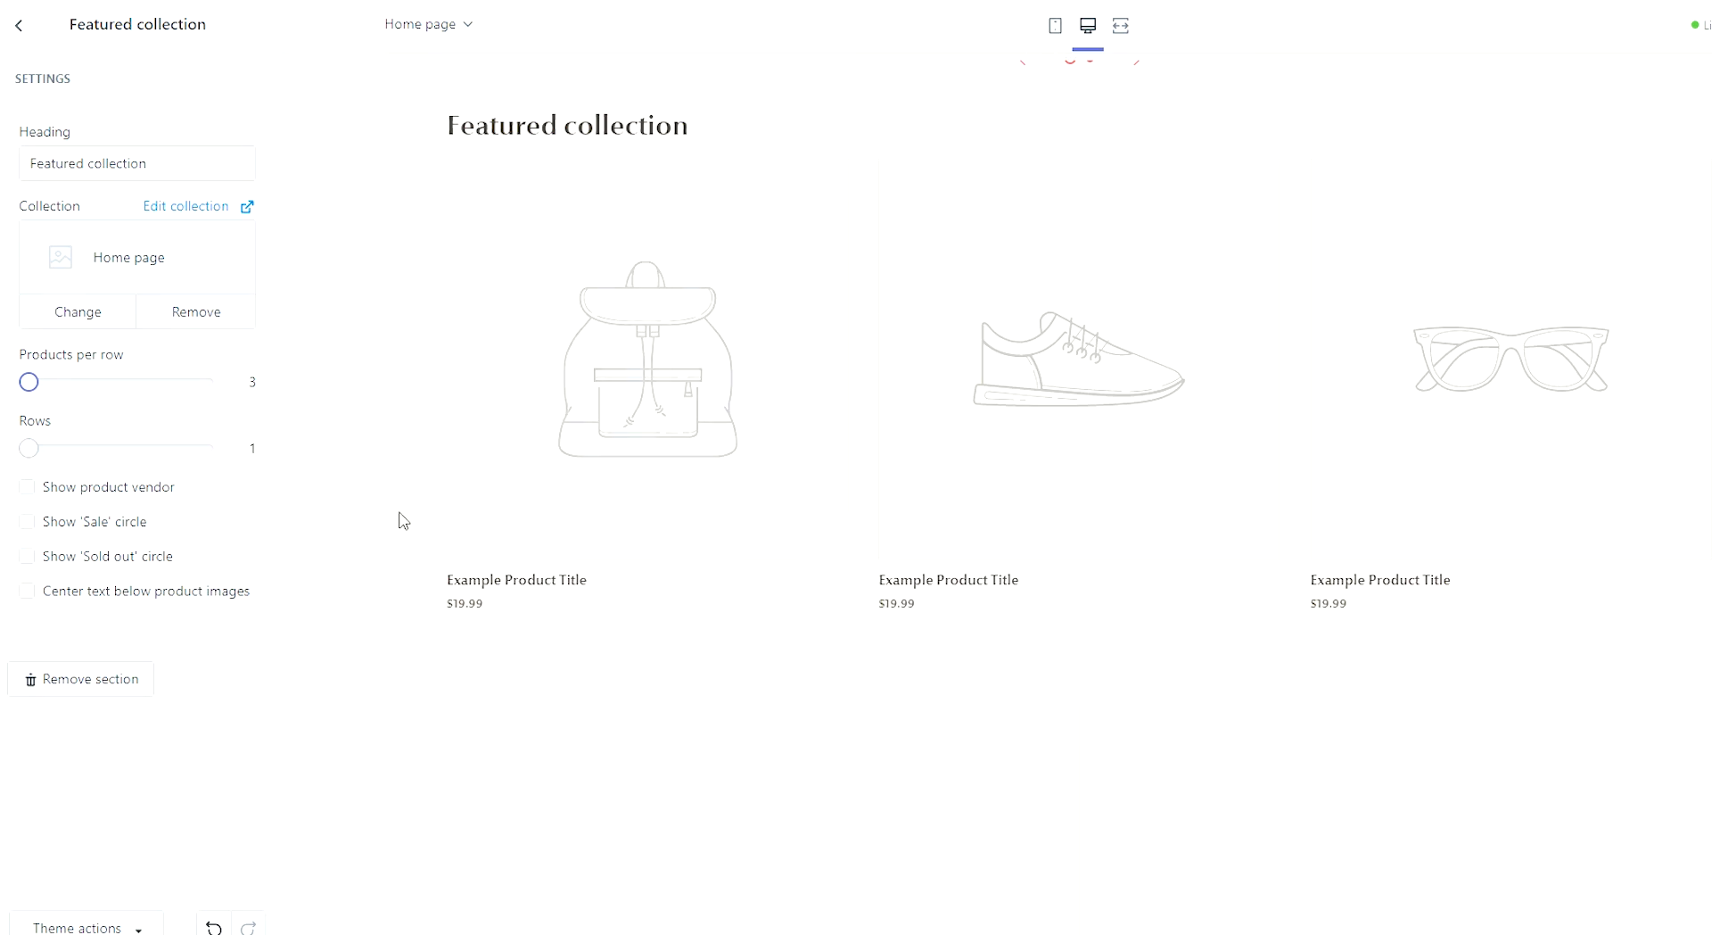
click(19, 25)
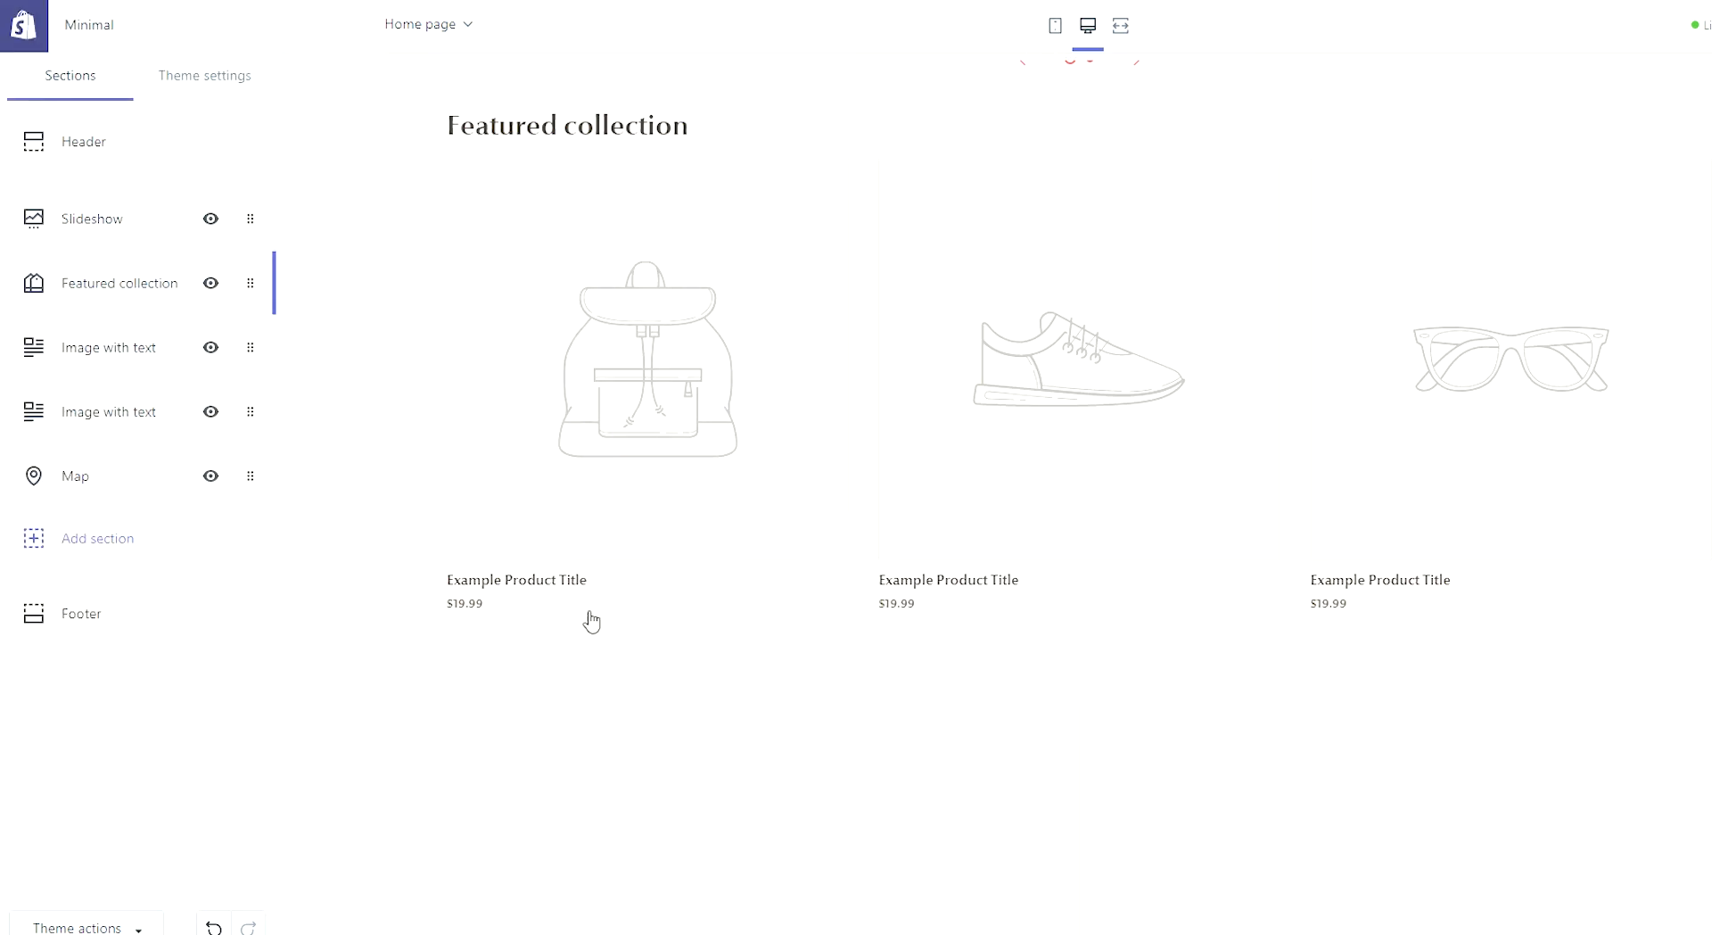
Open the theme settings and look through the home page preview.
scroll(1382, 548, up, 7)
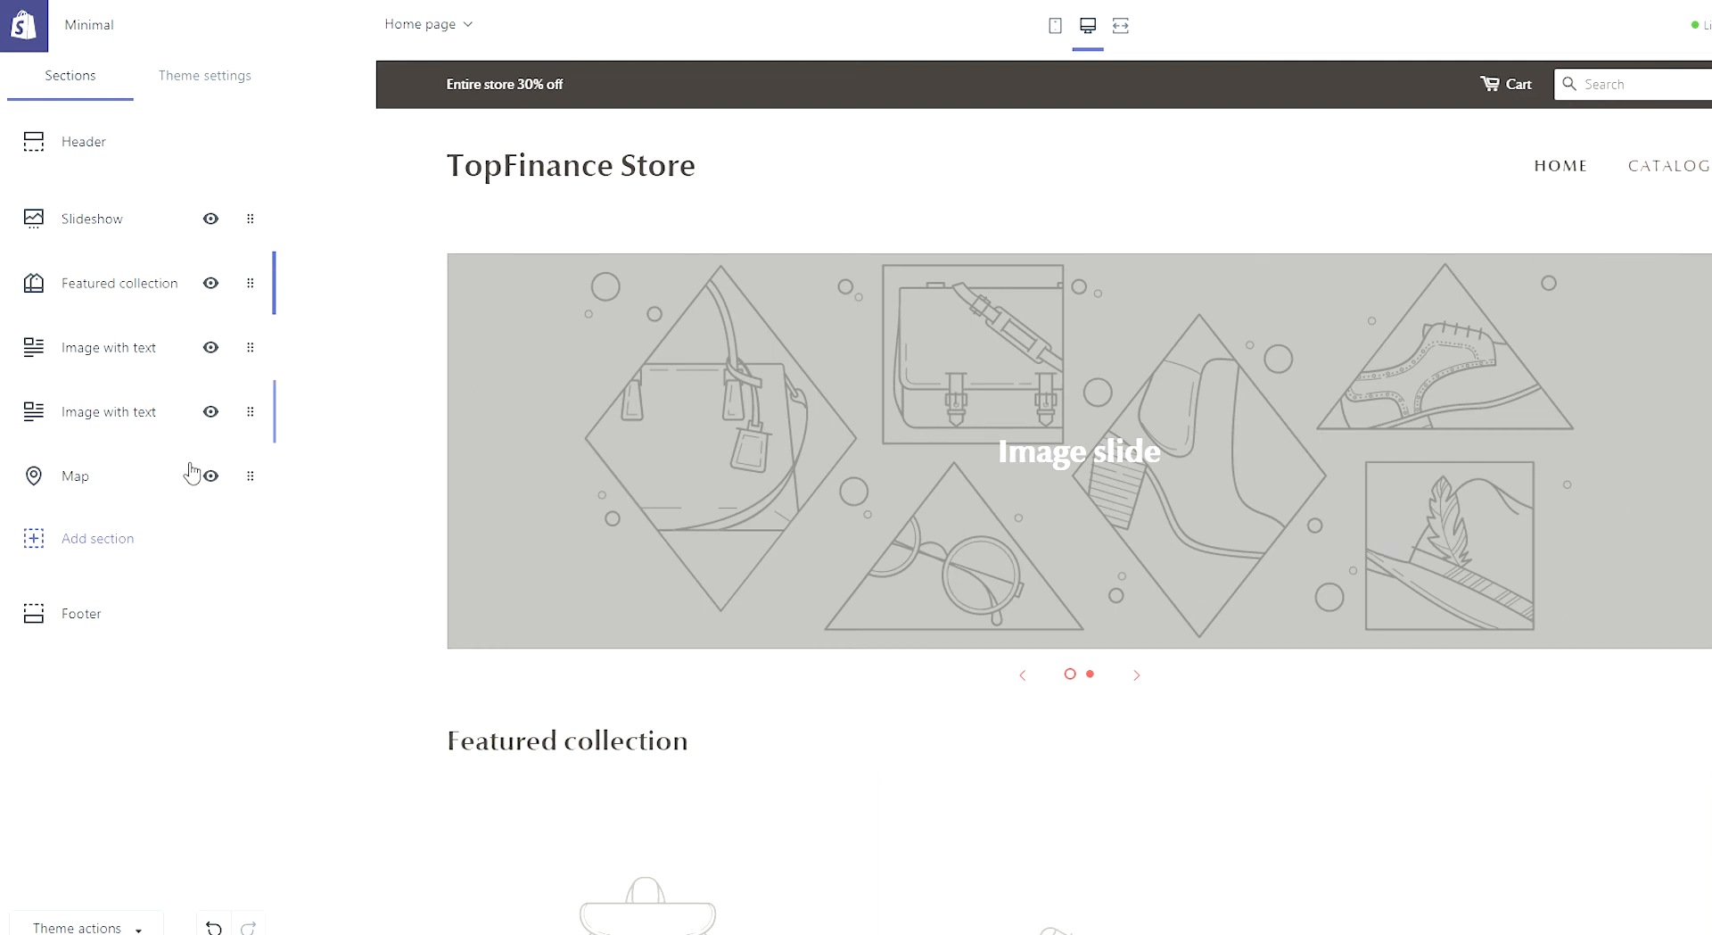
click(235, 85)
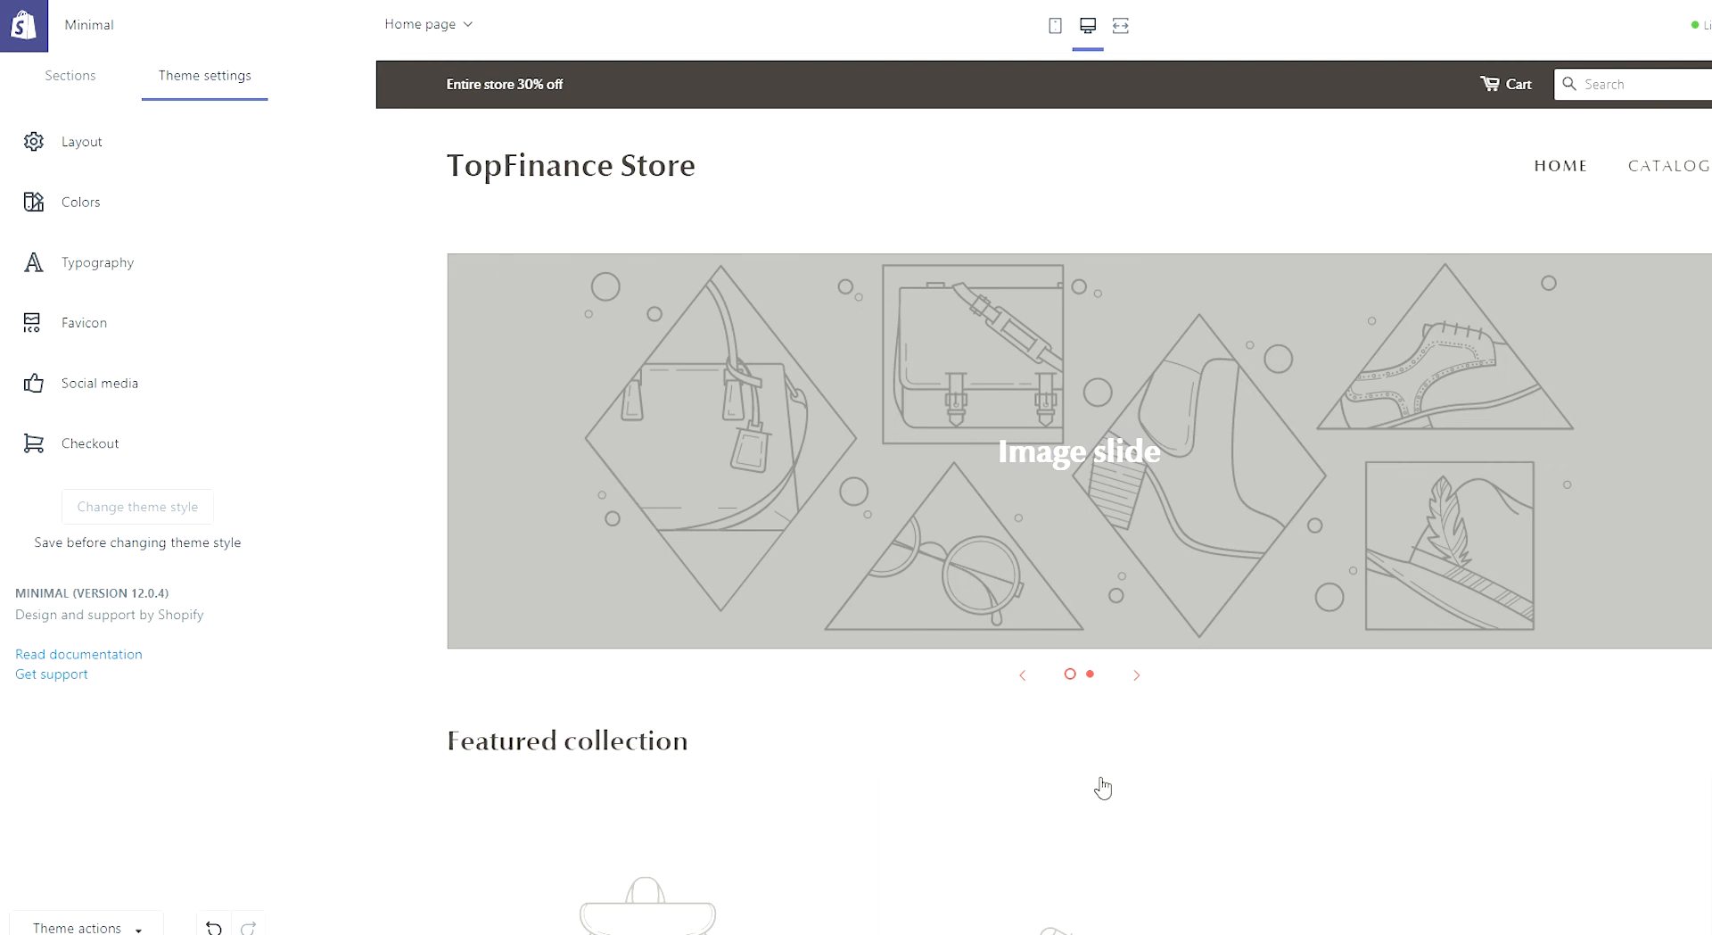
scroll(1583, 600, down, 4)
scroll(1558, 619, down, 9)
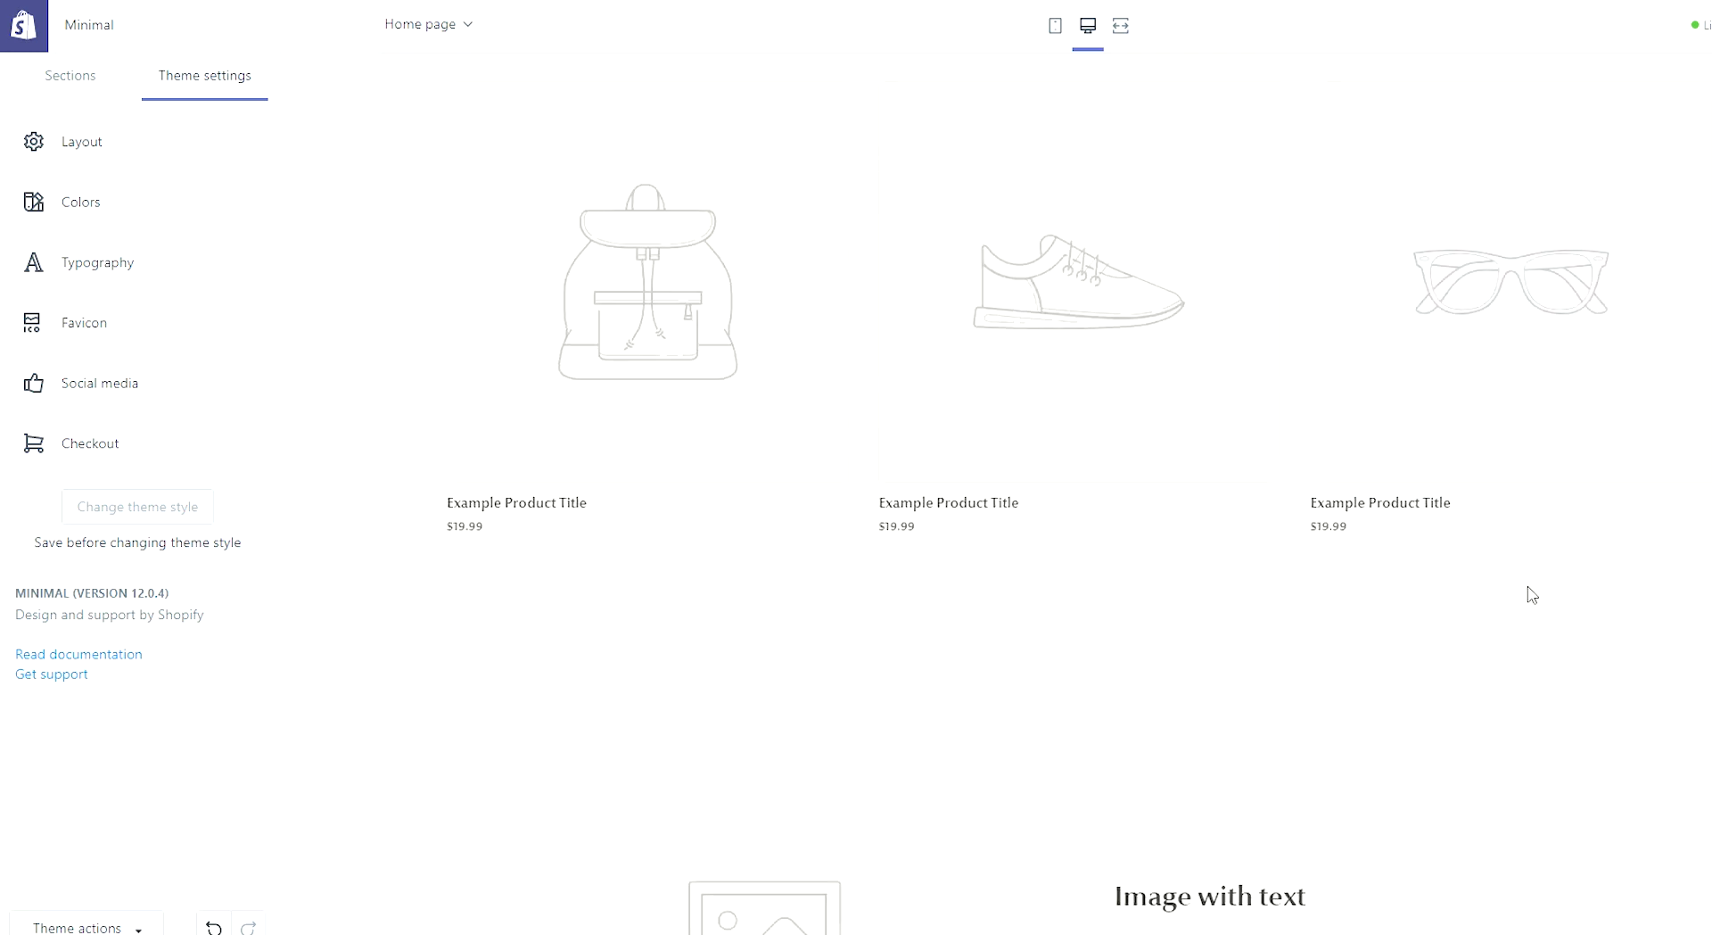
scroll(1671, 607, up, 13)
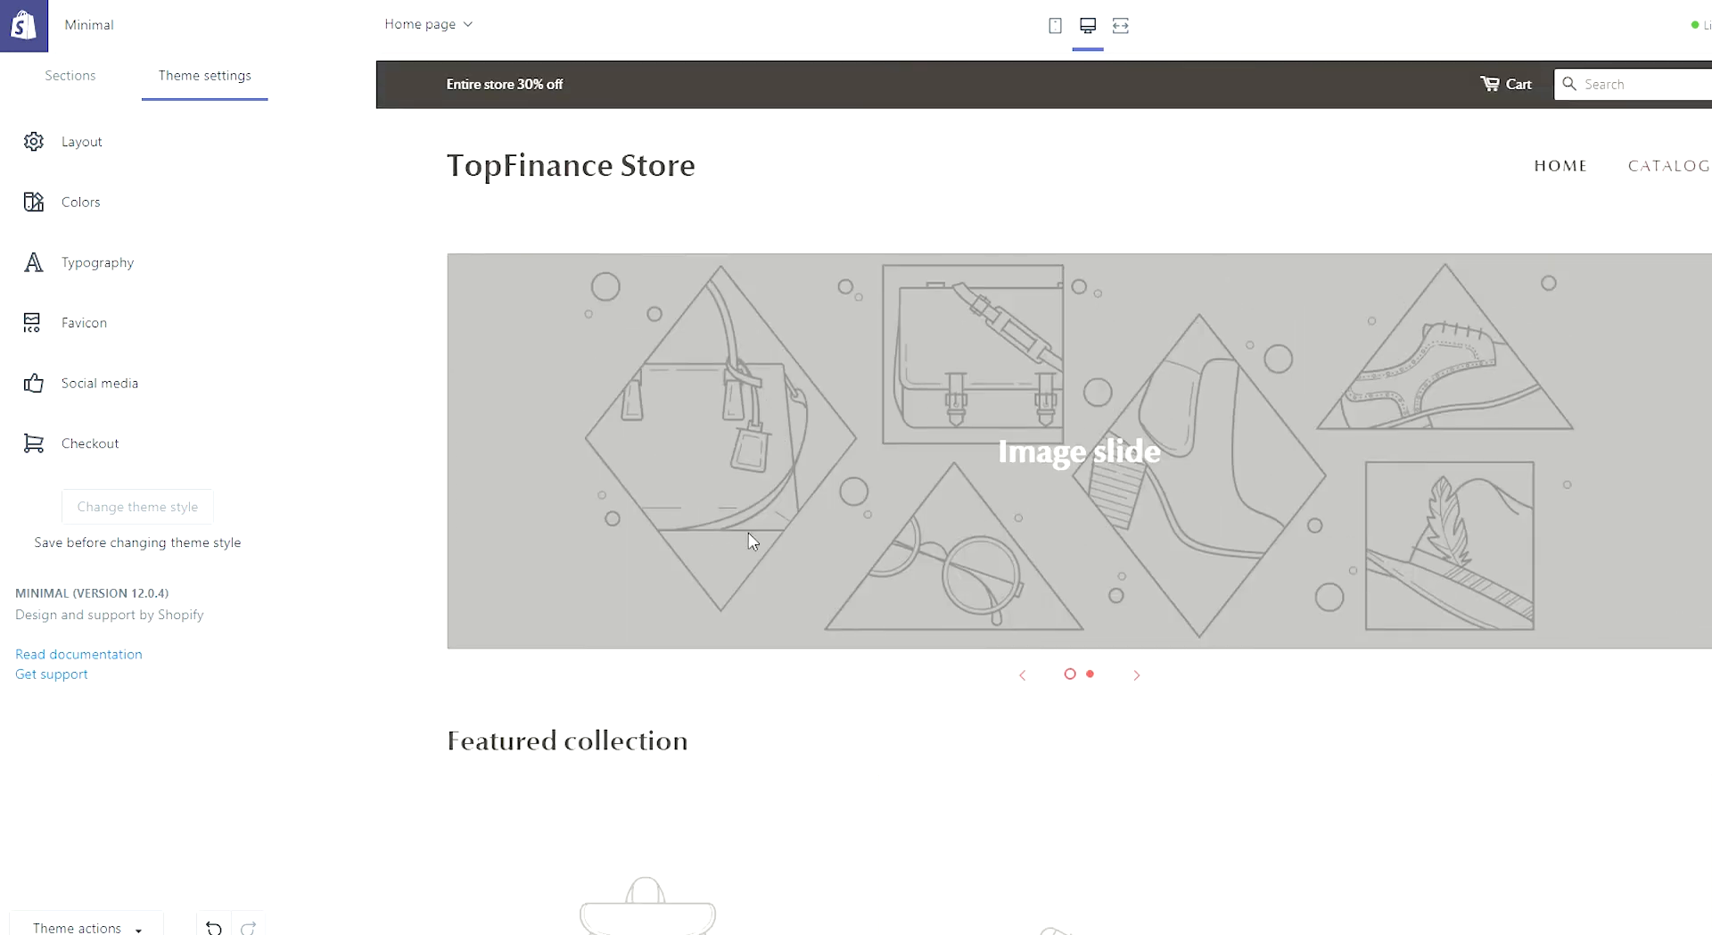
View the catalog page in the store preview, then return to the home page and review its featured collection.
click(1679, 171)
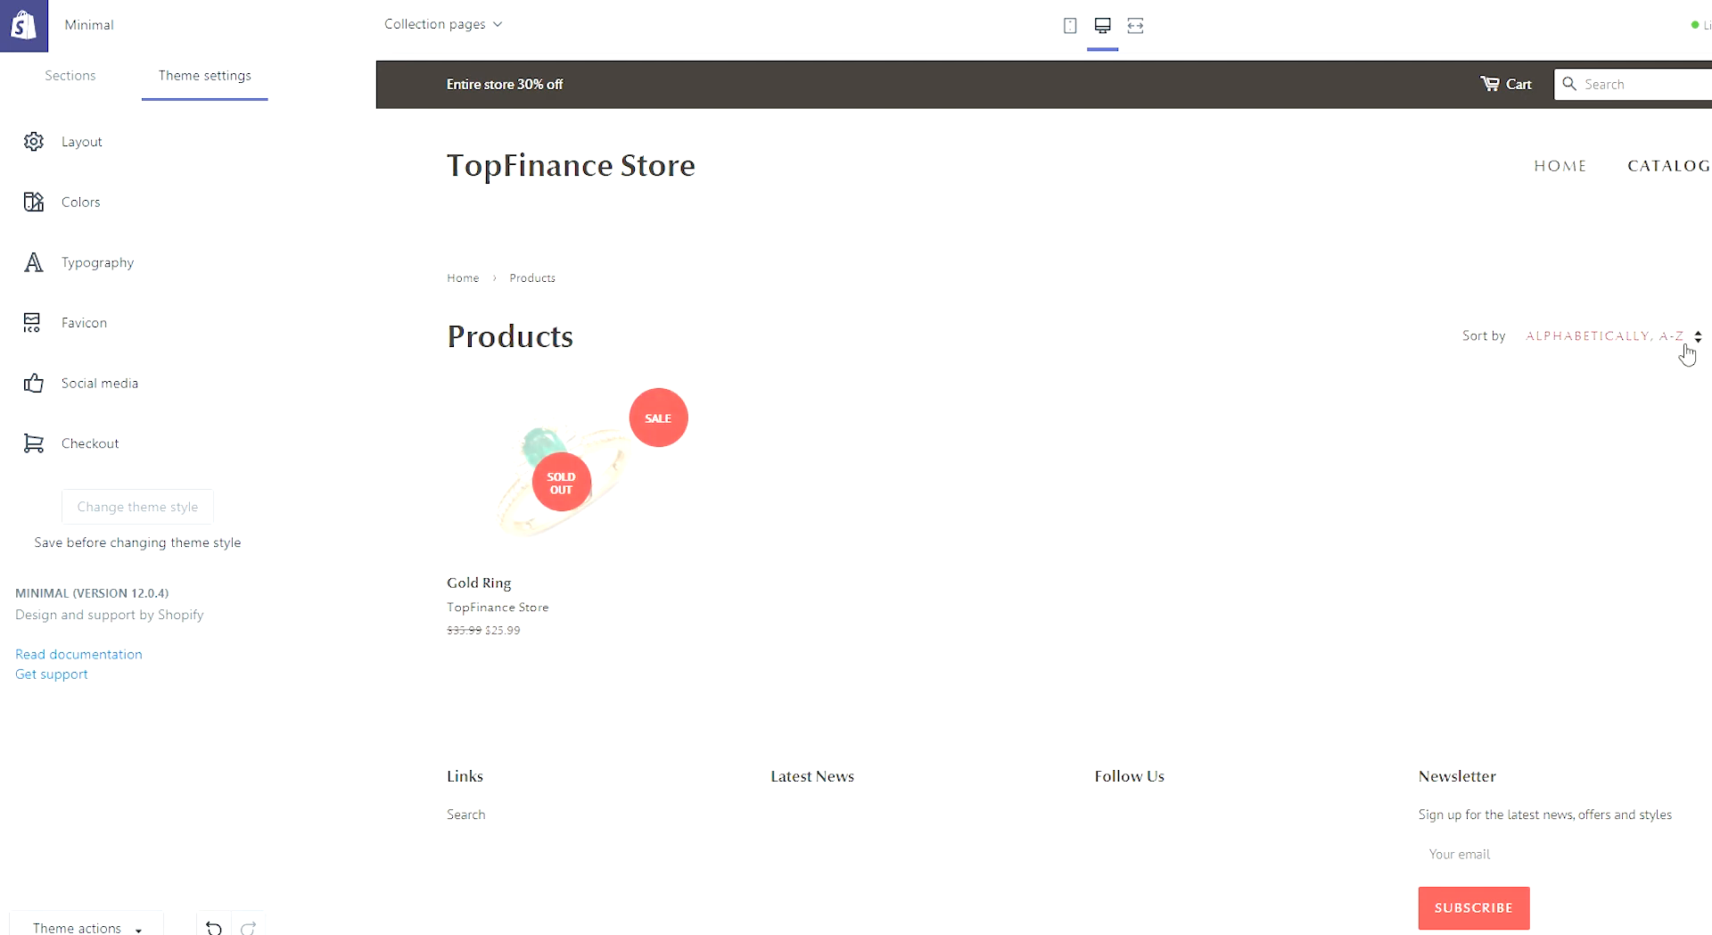
click(1574, 167)
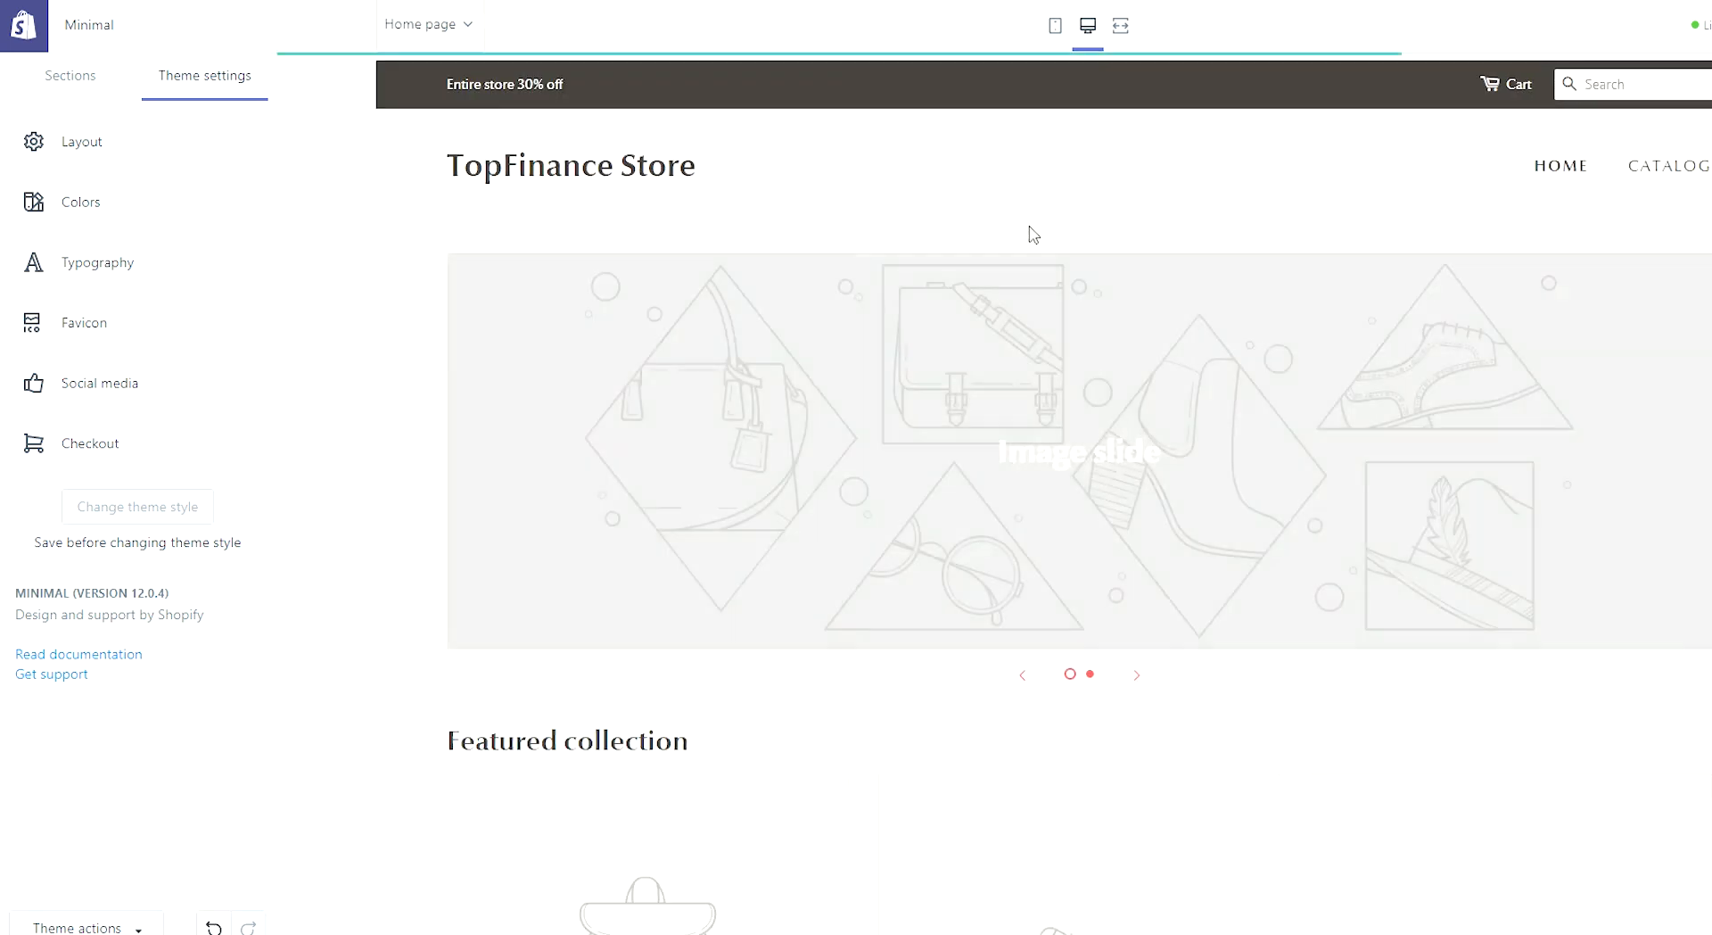
scroll(1364, 752, down, 4)
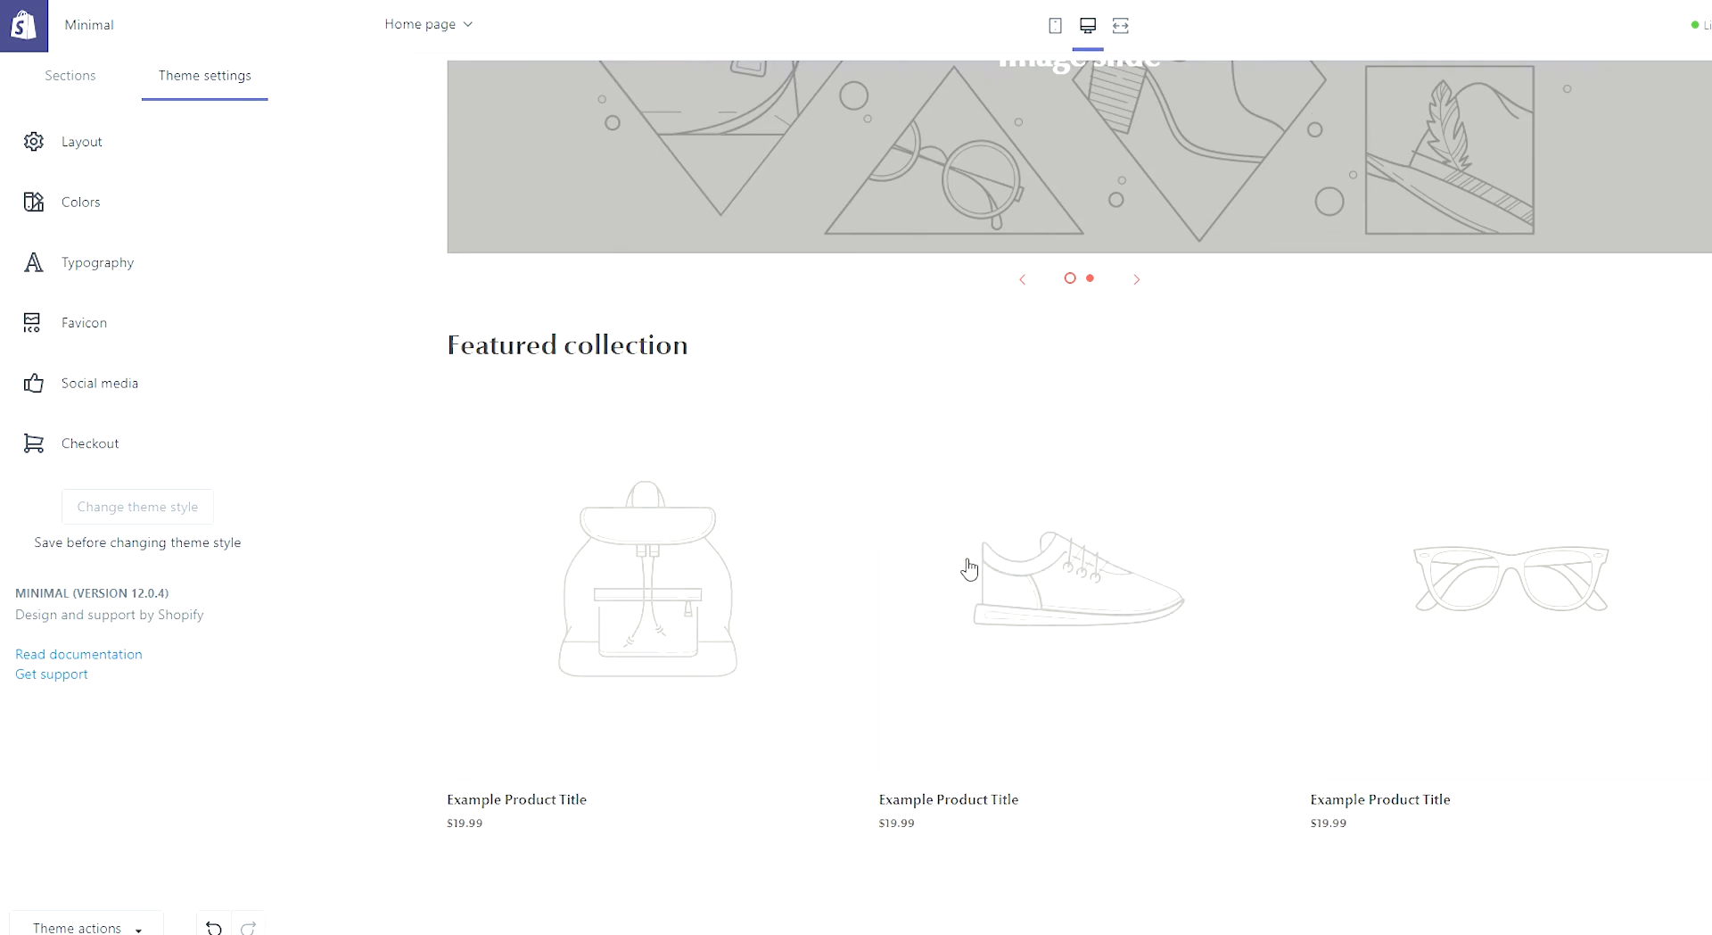
scroll(852, 455, down, 3)
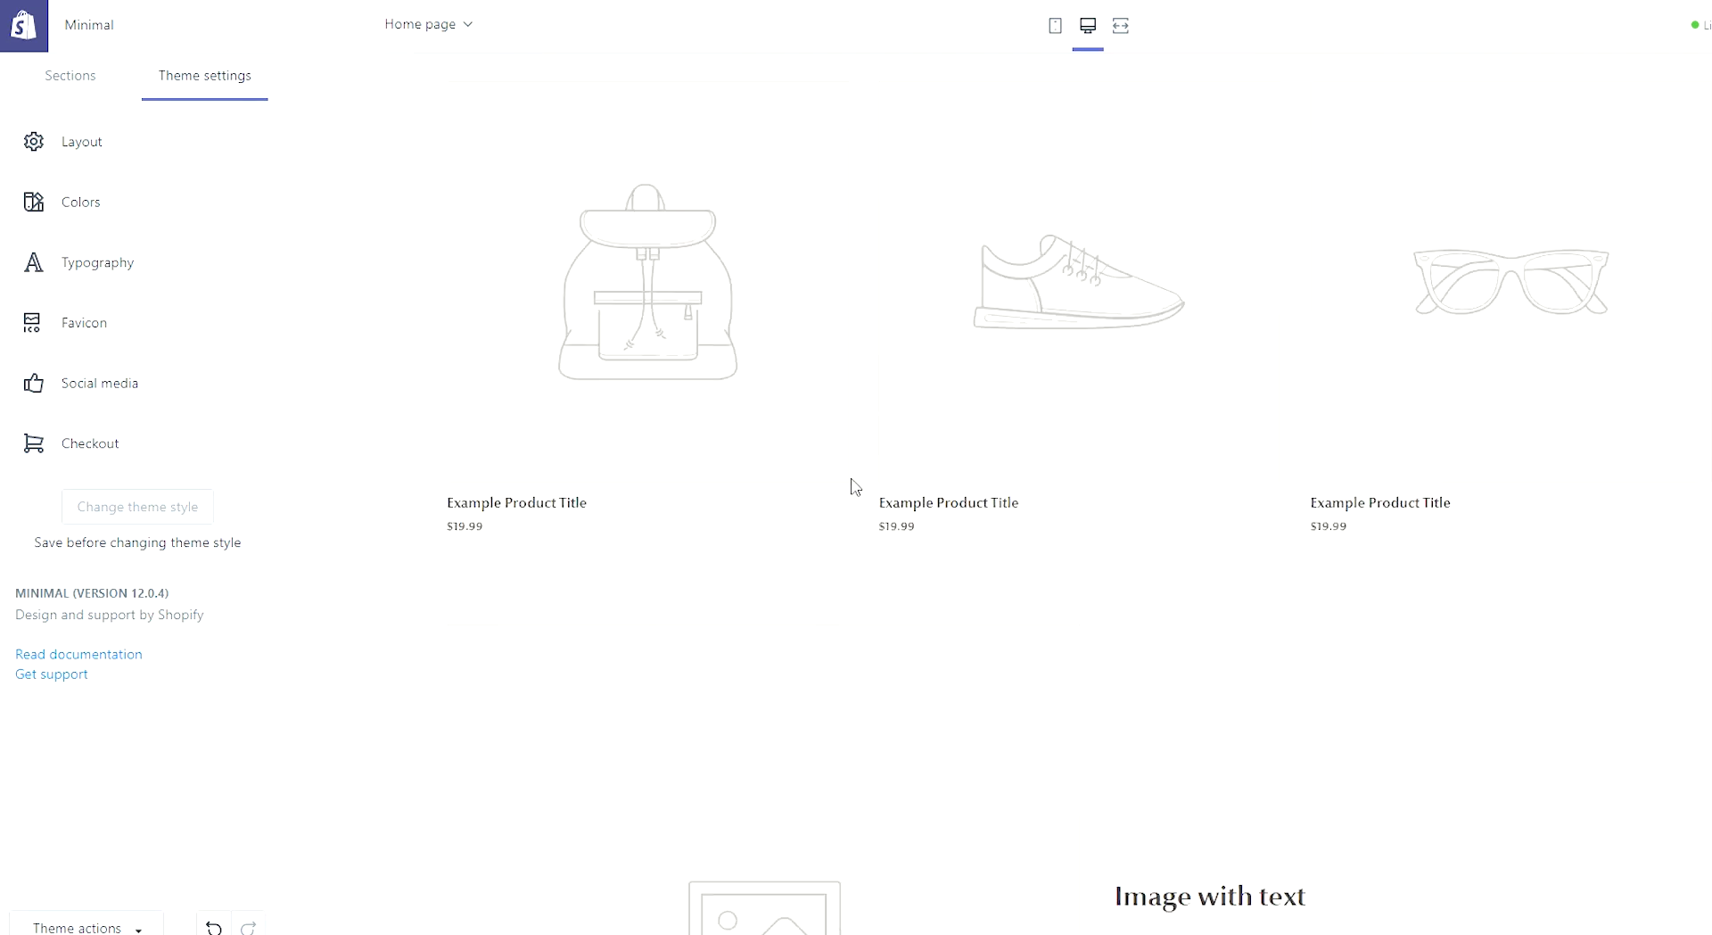
scroll(855, 486, up, 7)
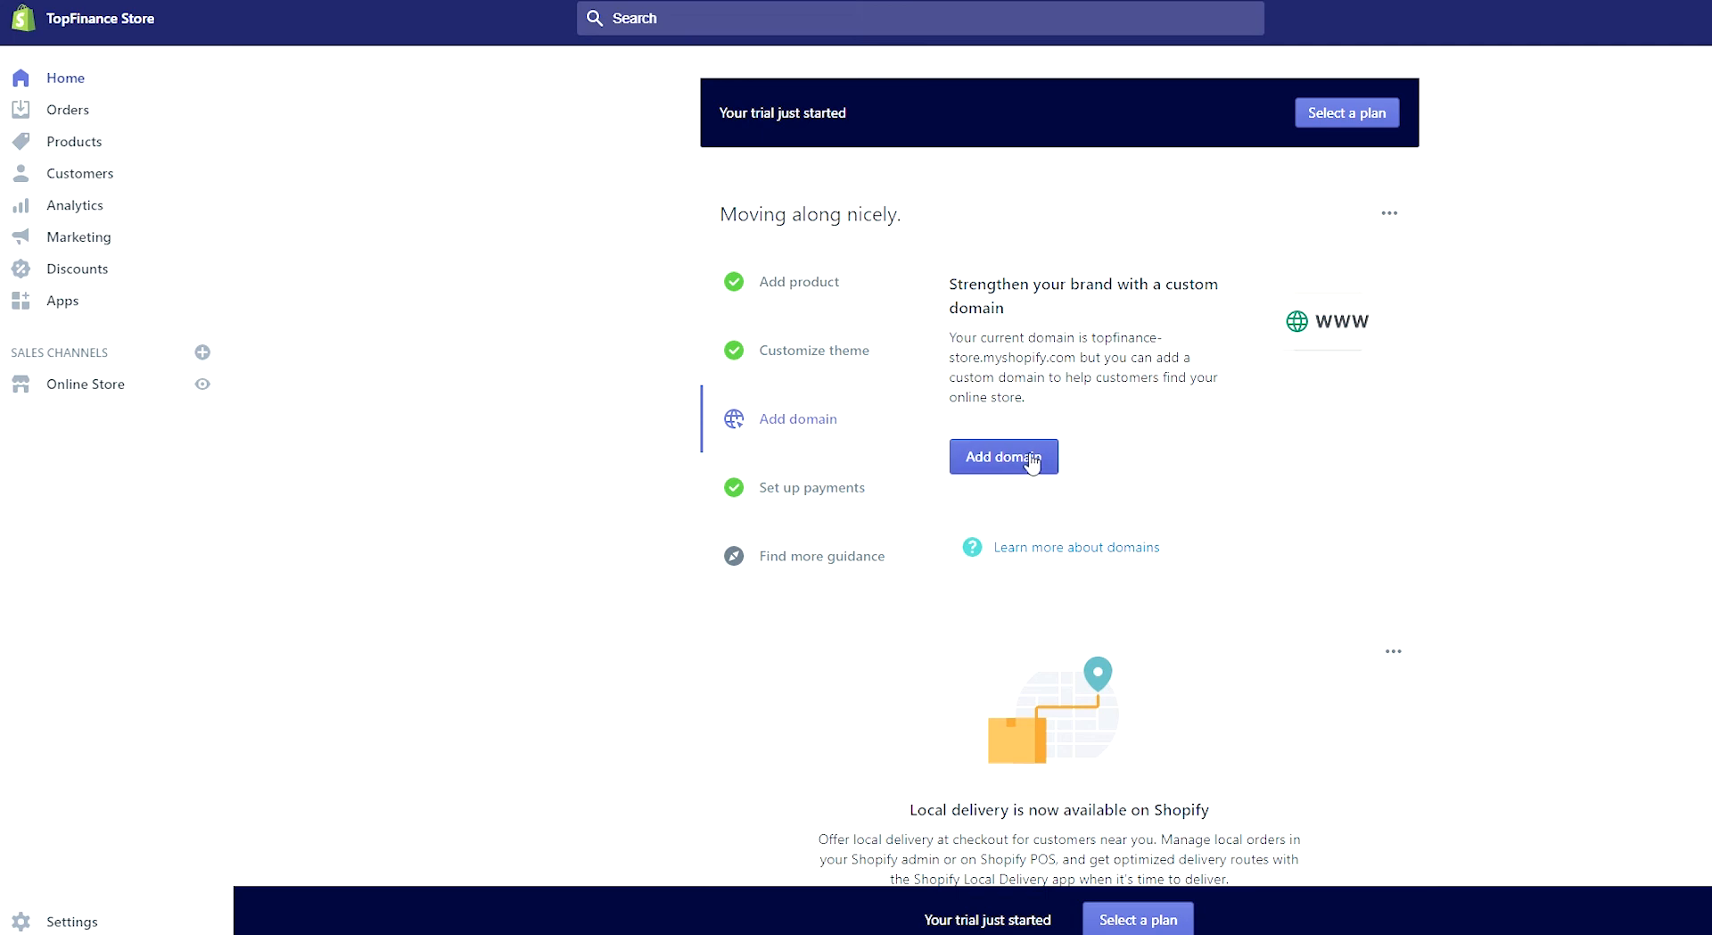
Open the domain settings from the Add domain setup task and examine the store's primary domain name.
click(975, 460)
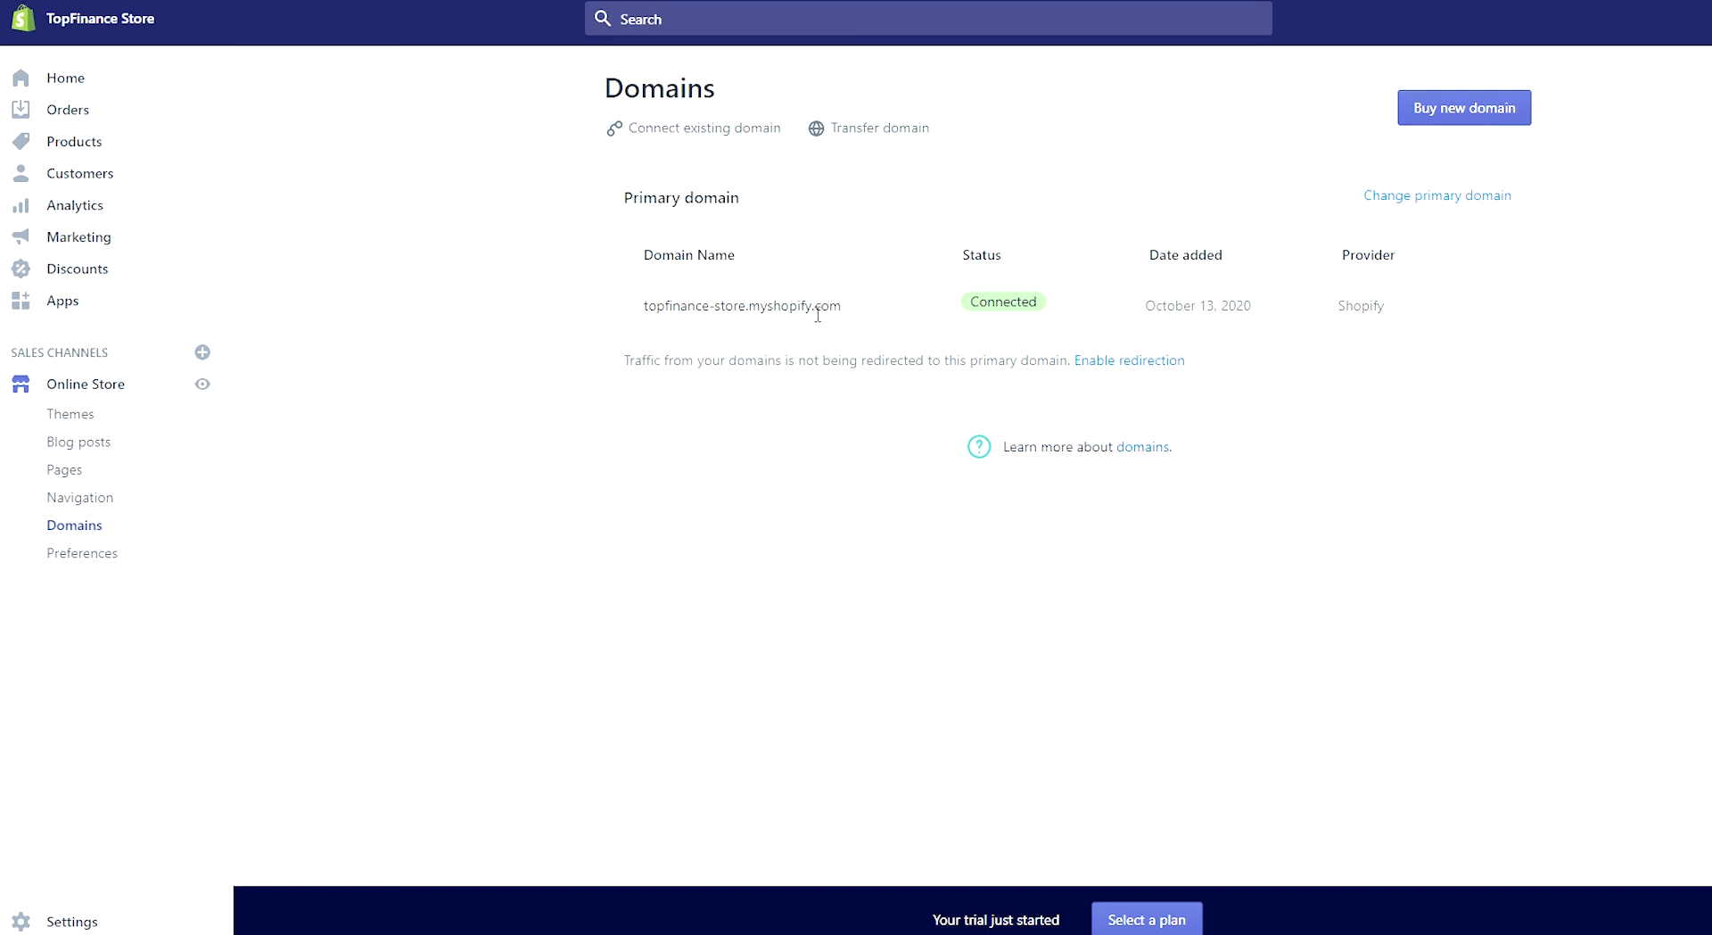
drag(805, 312, 761, 317)
click(774, 337)
drag(748, 308, 829, 314)
click(805, 317)
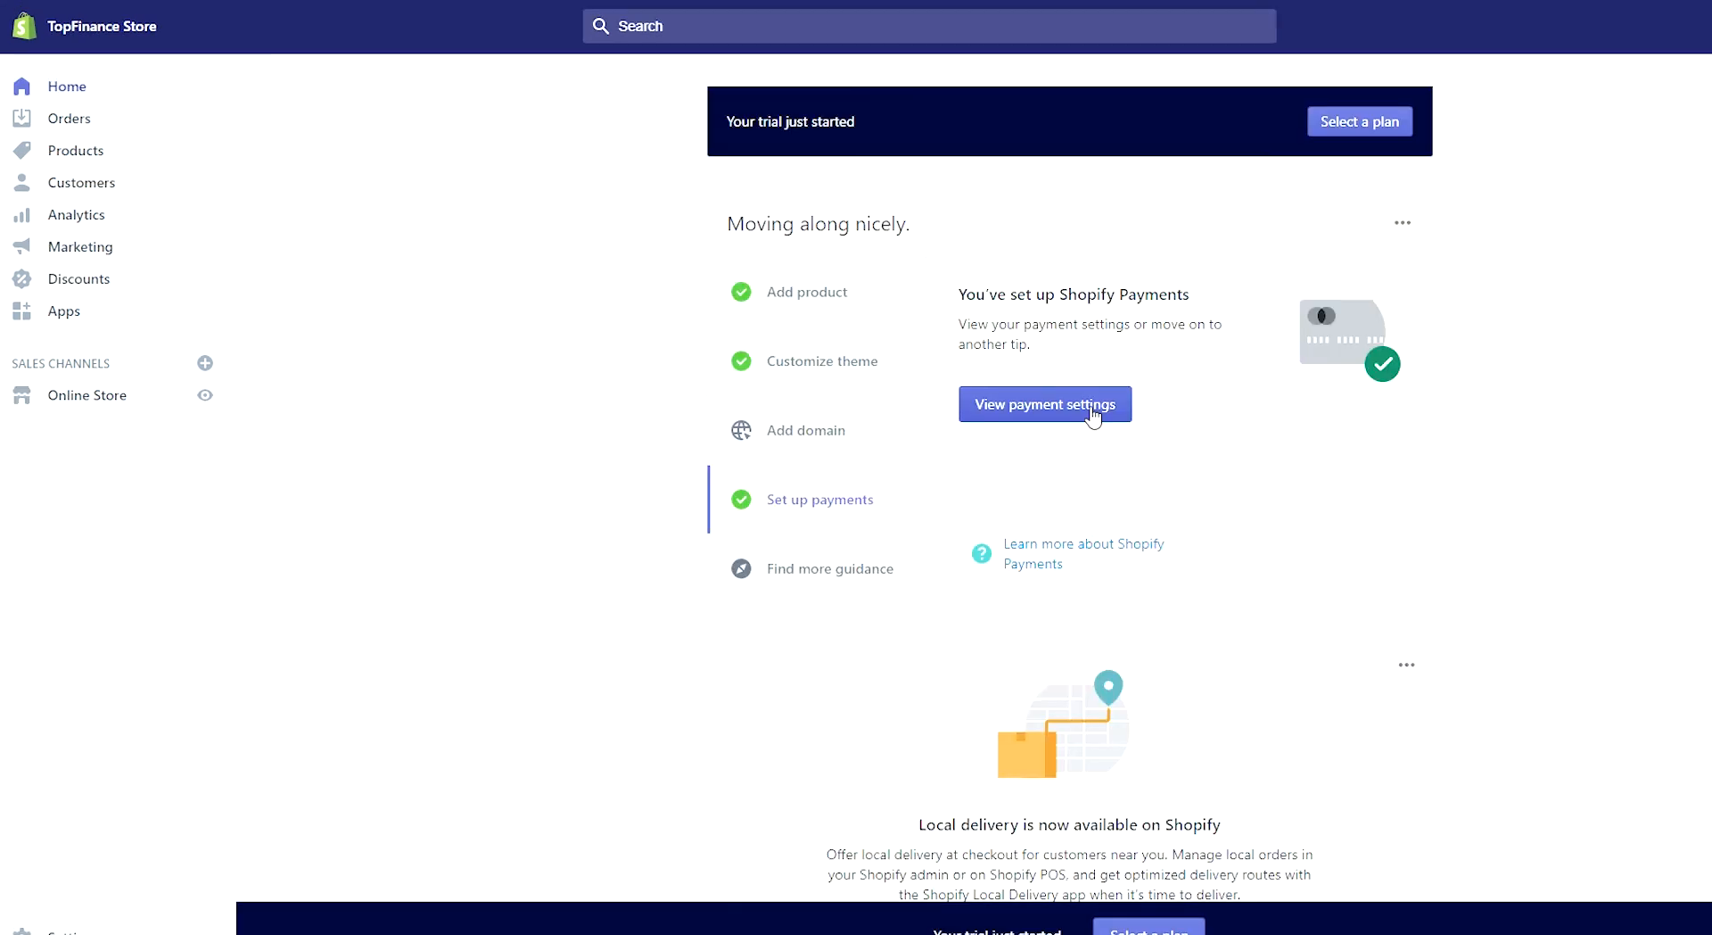
Open the payment settings and review the payment providers, alternative and manual payment methods, and payment capture options.
click(1032, 414)
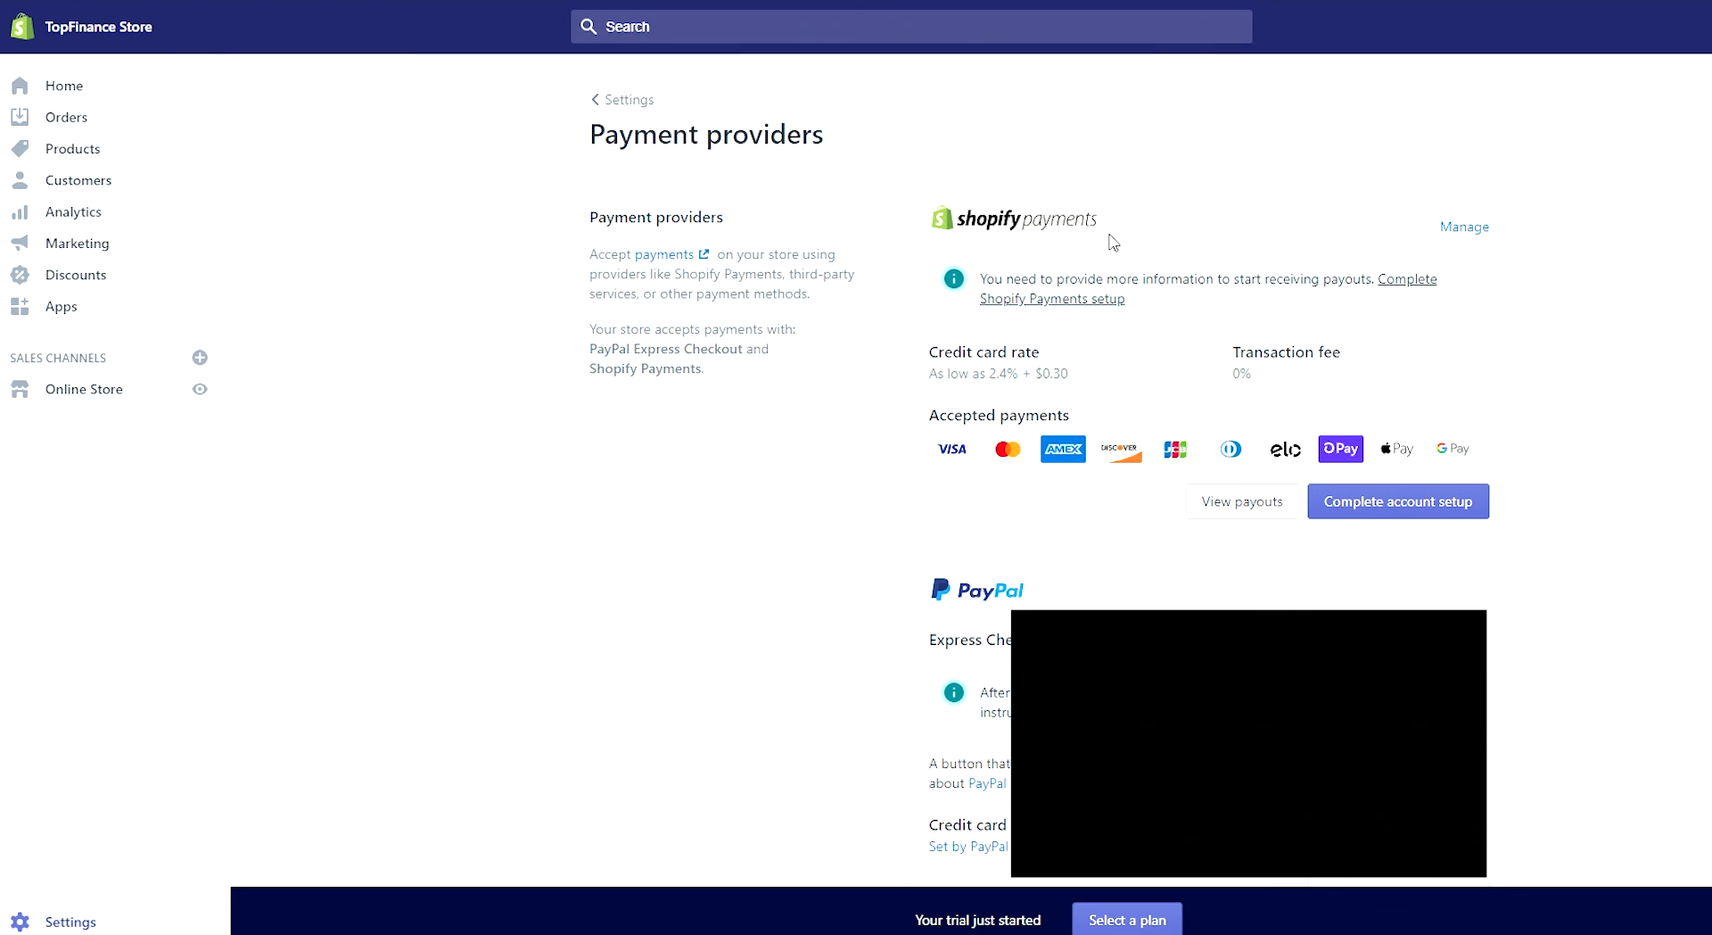
scroll(1109, 233, down, 2)
drag(934, 408, 1151, 393)
scroll(1152, 393, down, 3)
scroll(1013, 550, down, 3)
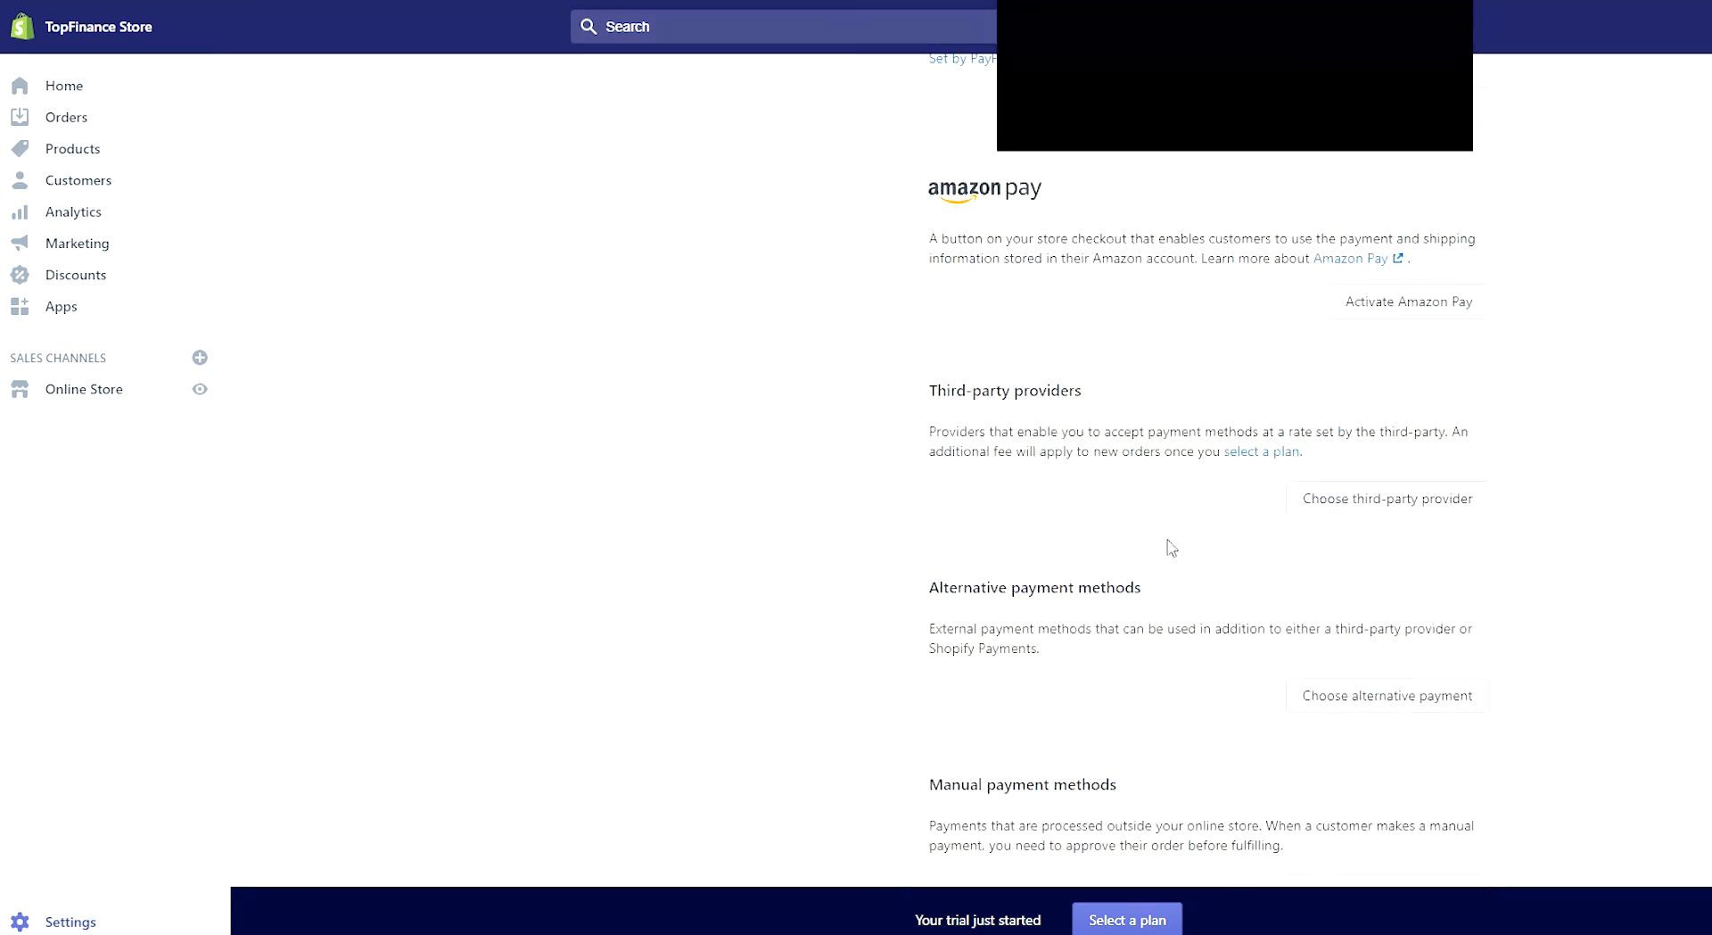
scroll(1001, 394, down, 2)
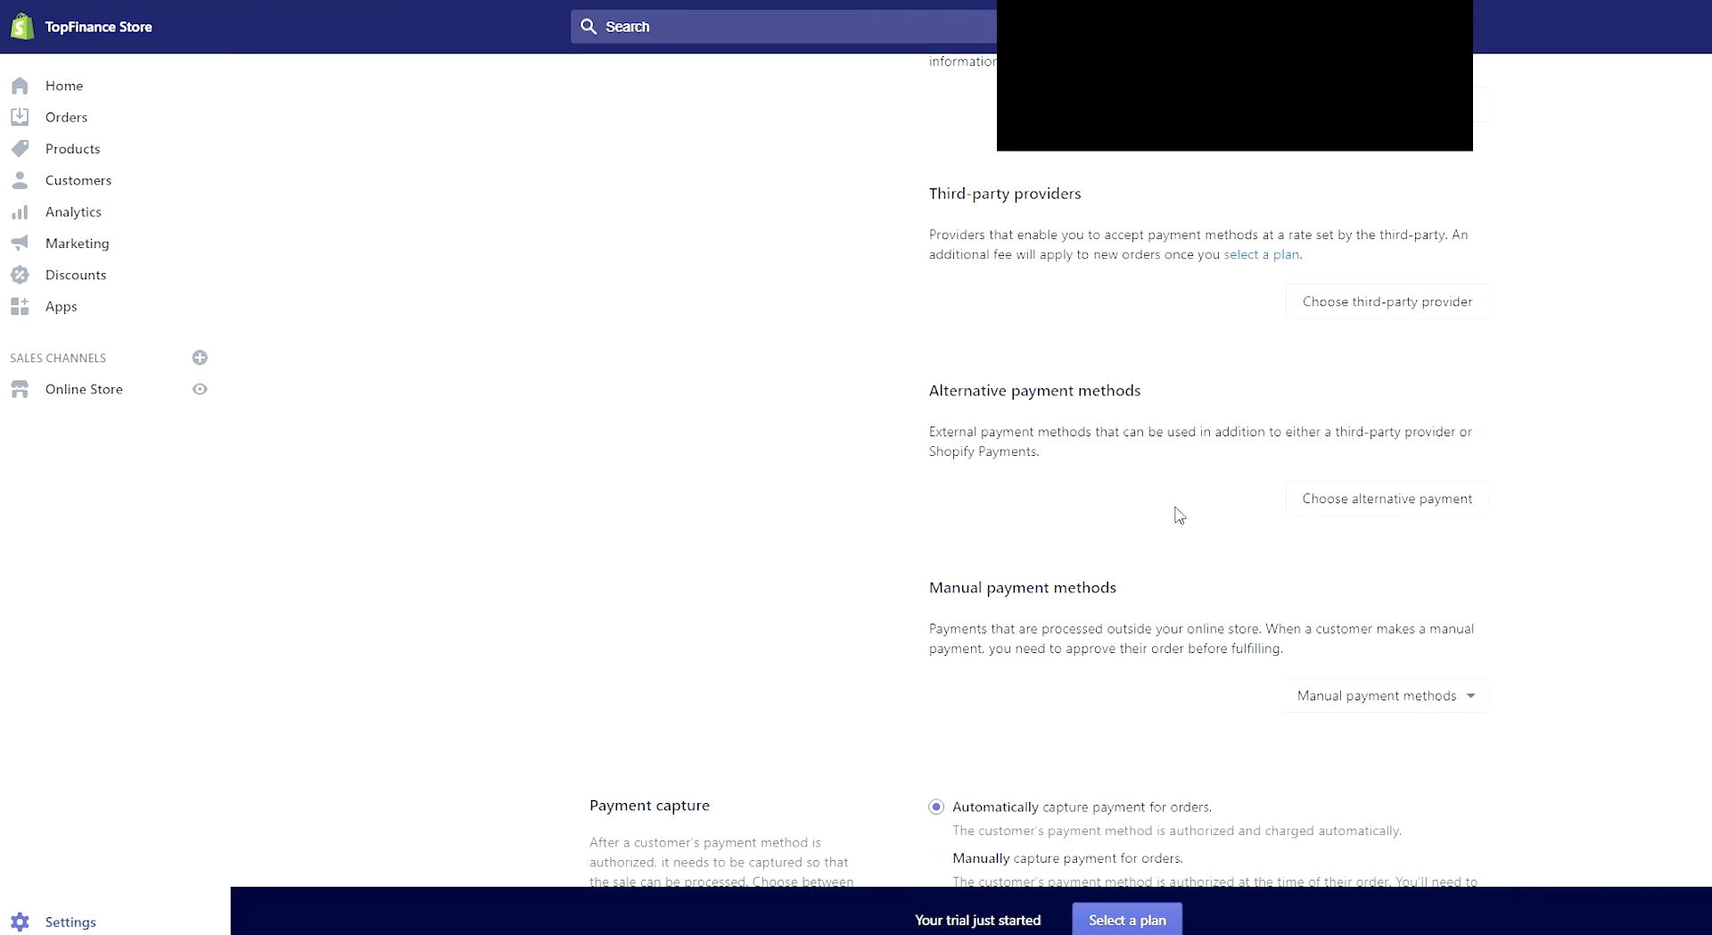
scroll(1112, 601, down, 3)
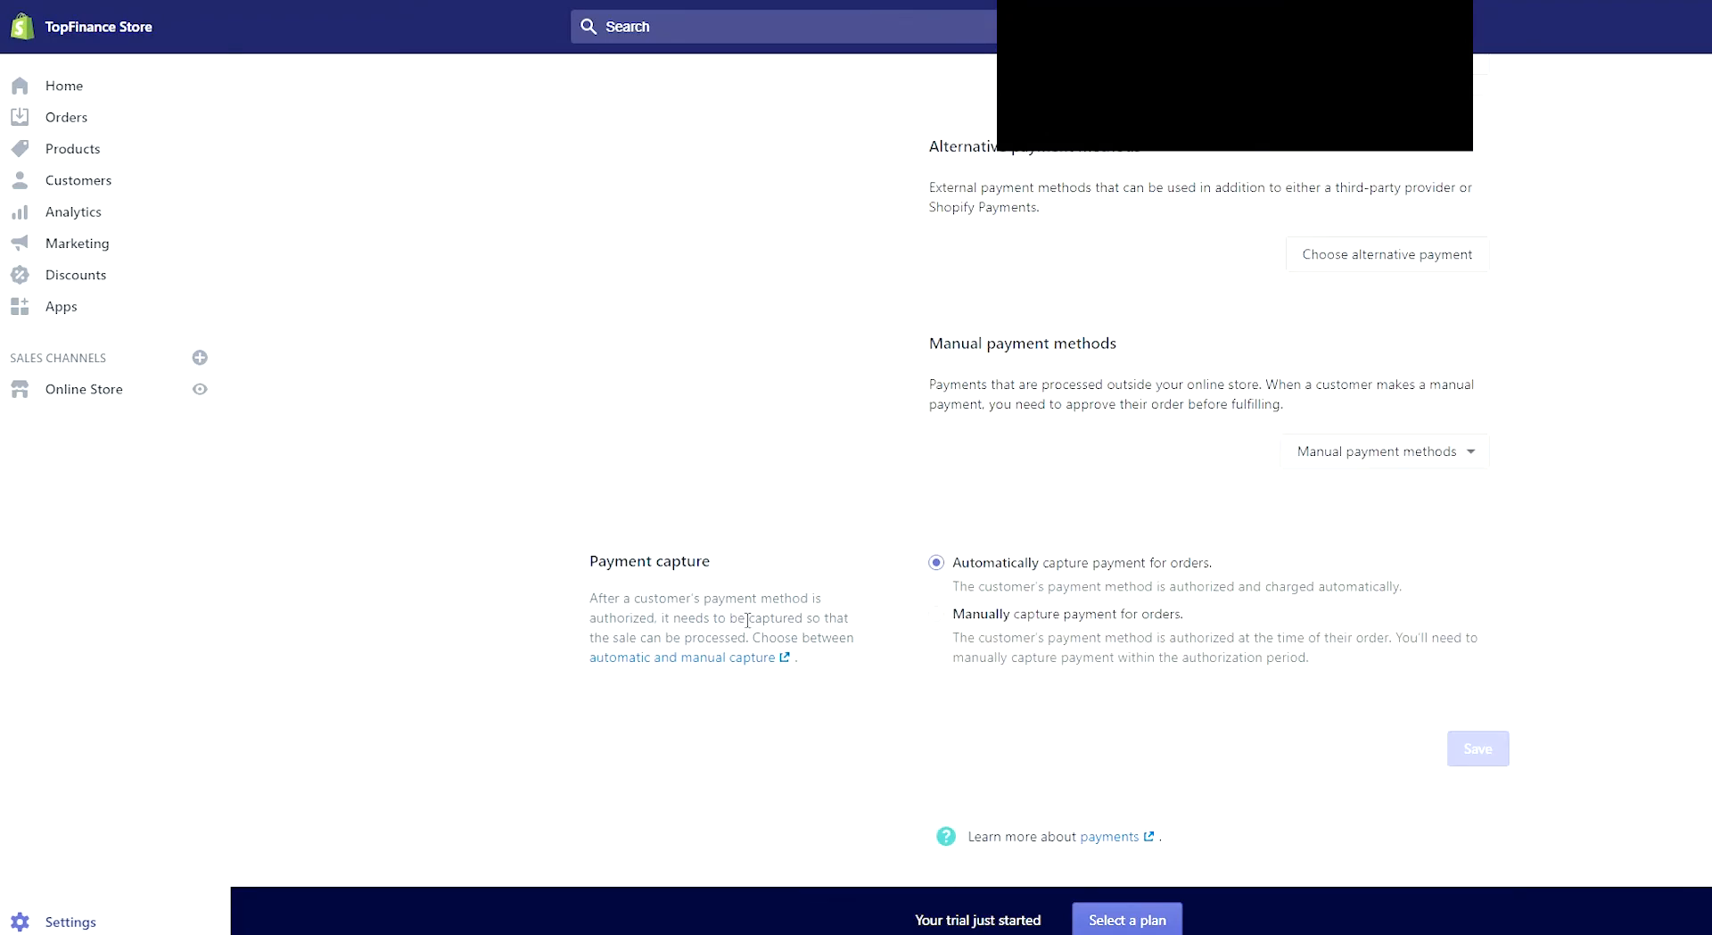
drag(622, 567, 765, 573)
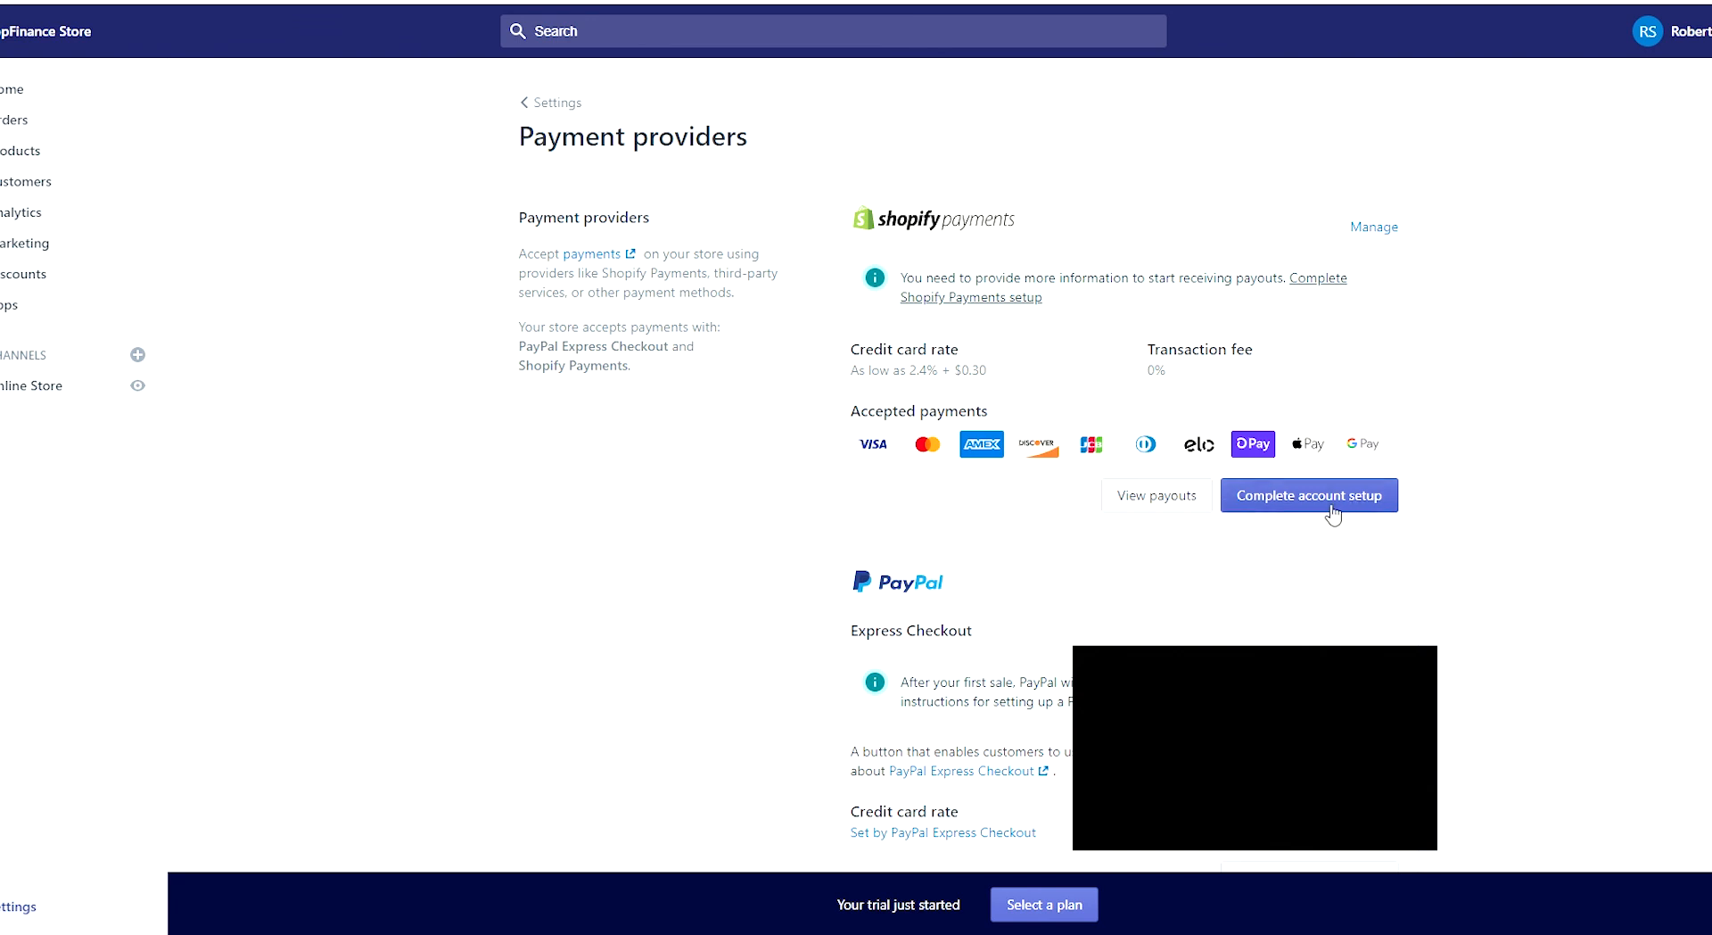
Open the Shopify Payments account setup and review the business, personal, product, billing statement and banking fields.
click(1303, 505)
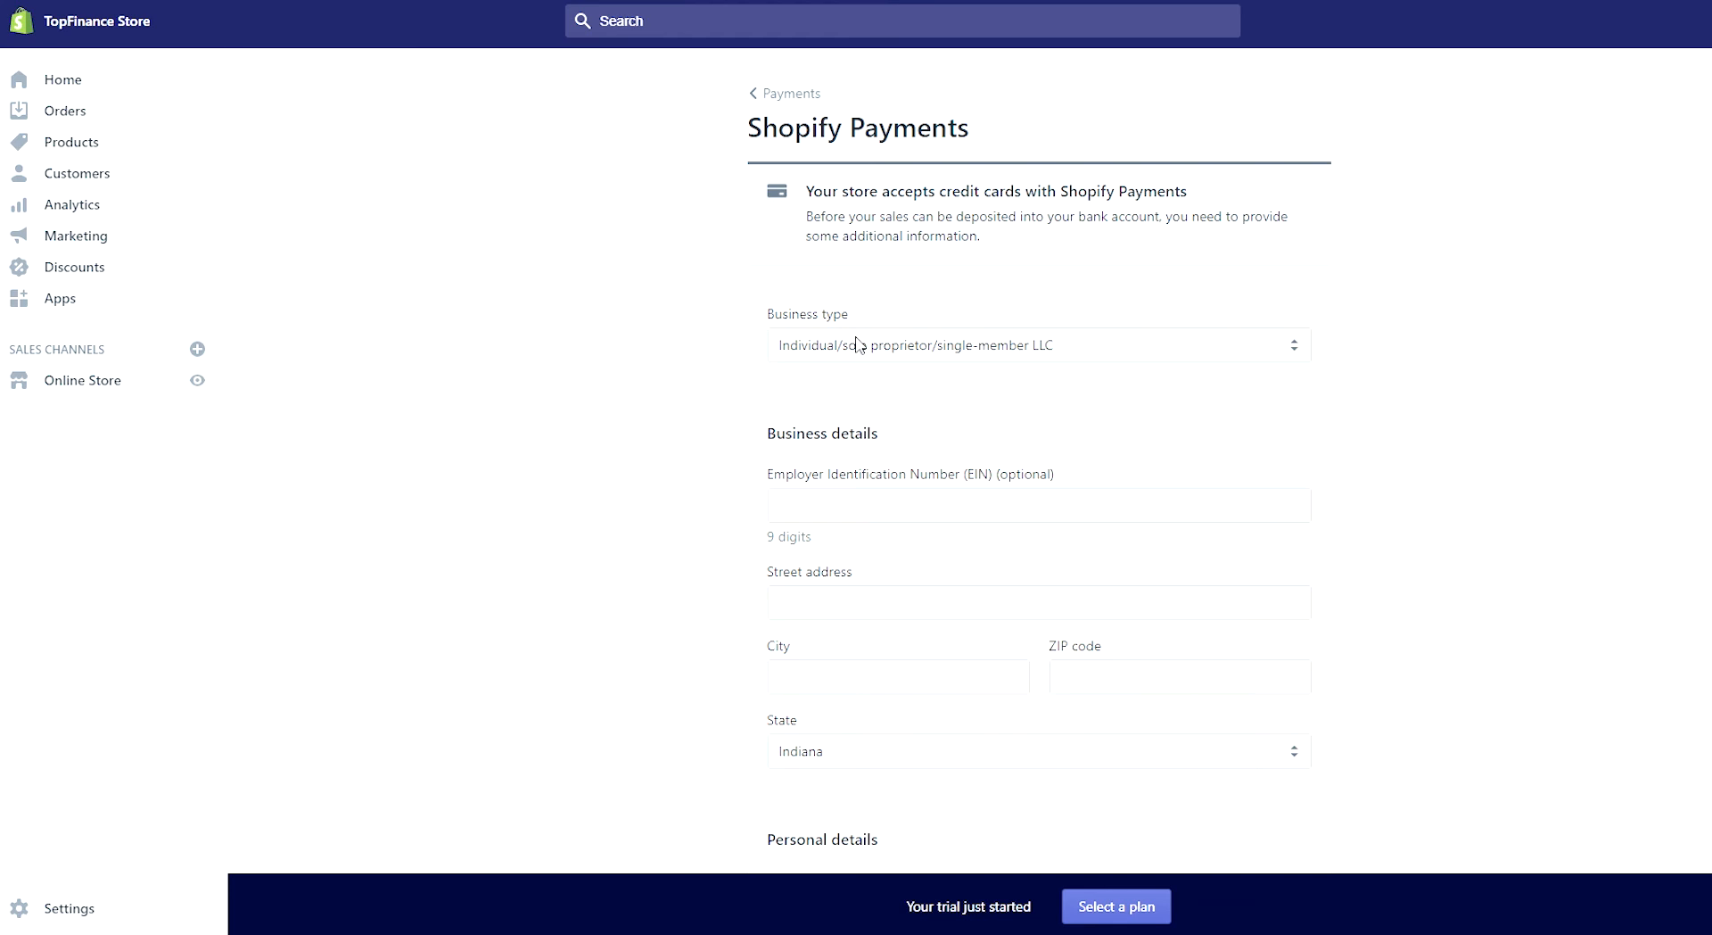
scroll(1010, 466, down, 2)
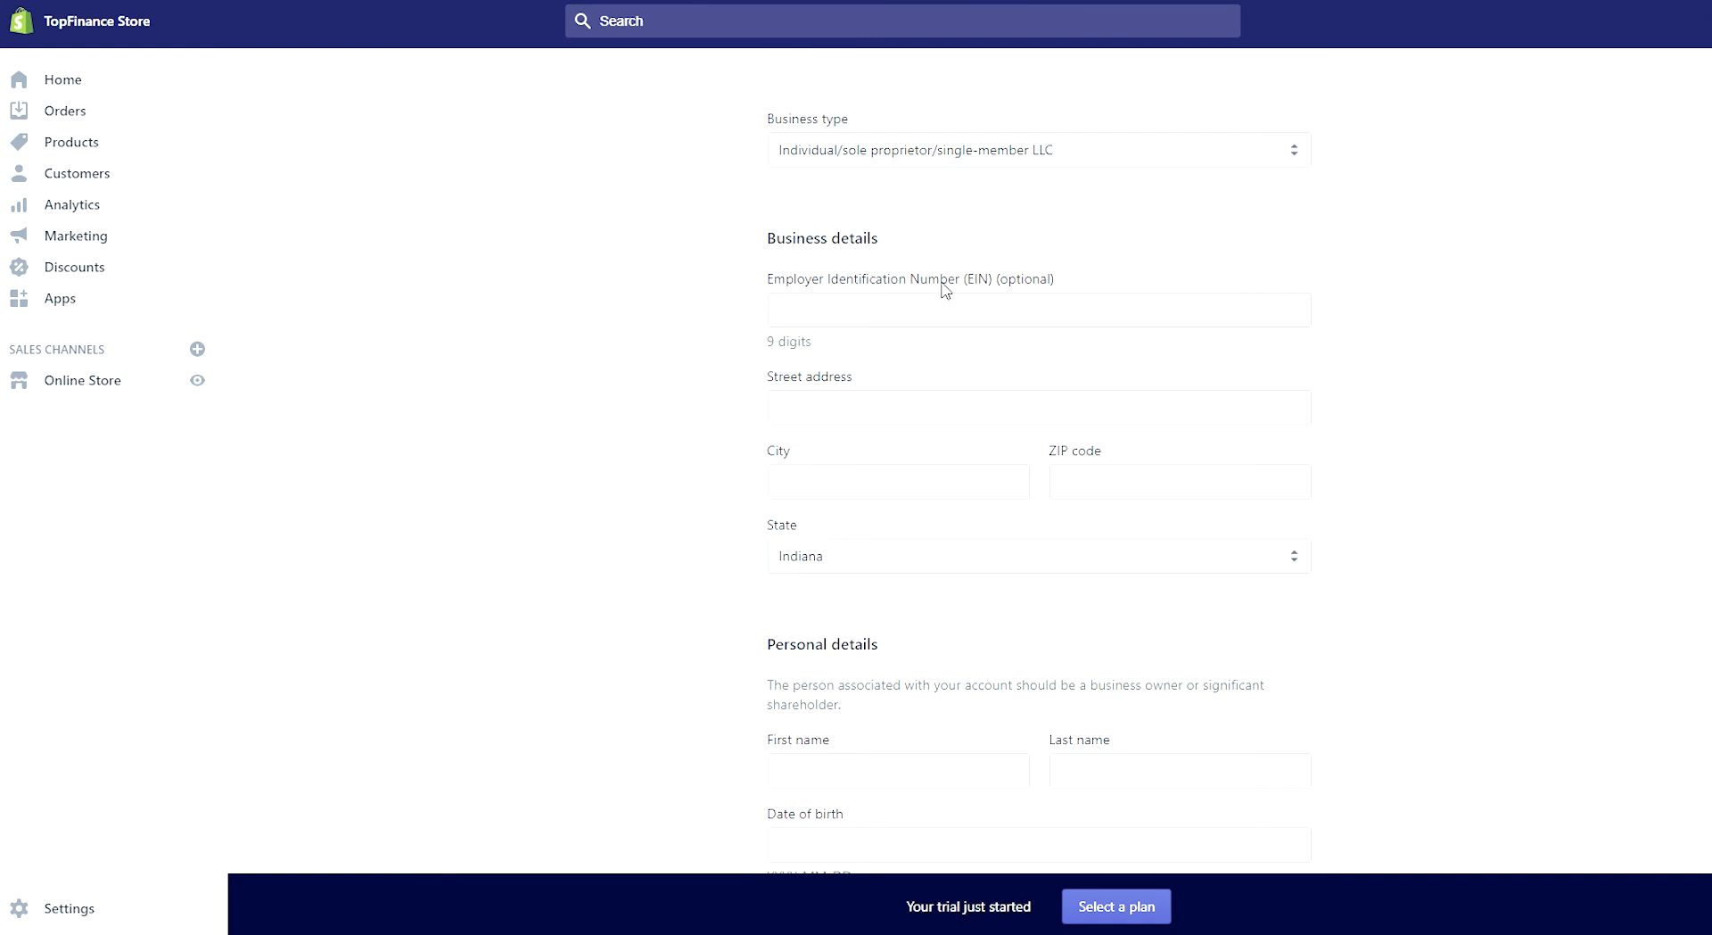
scroll(938, 394, down, 1)
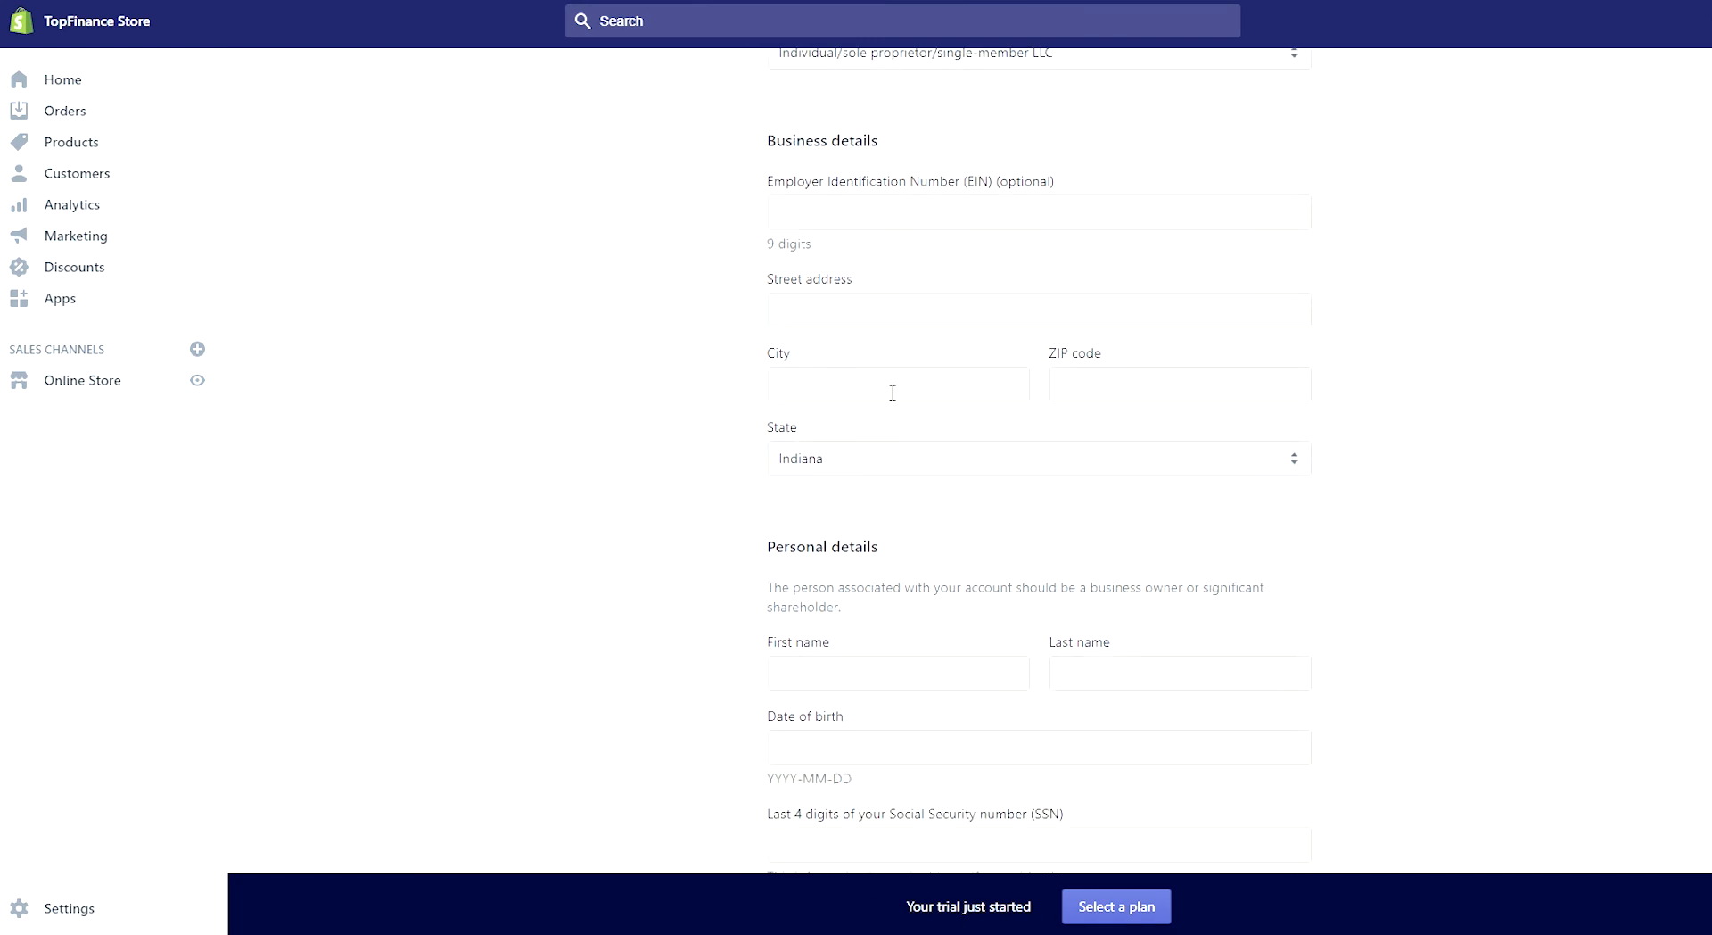
scroll(1046, 700, down, 3)
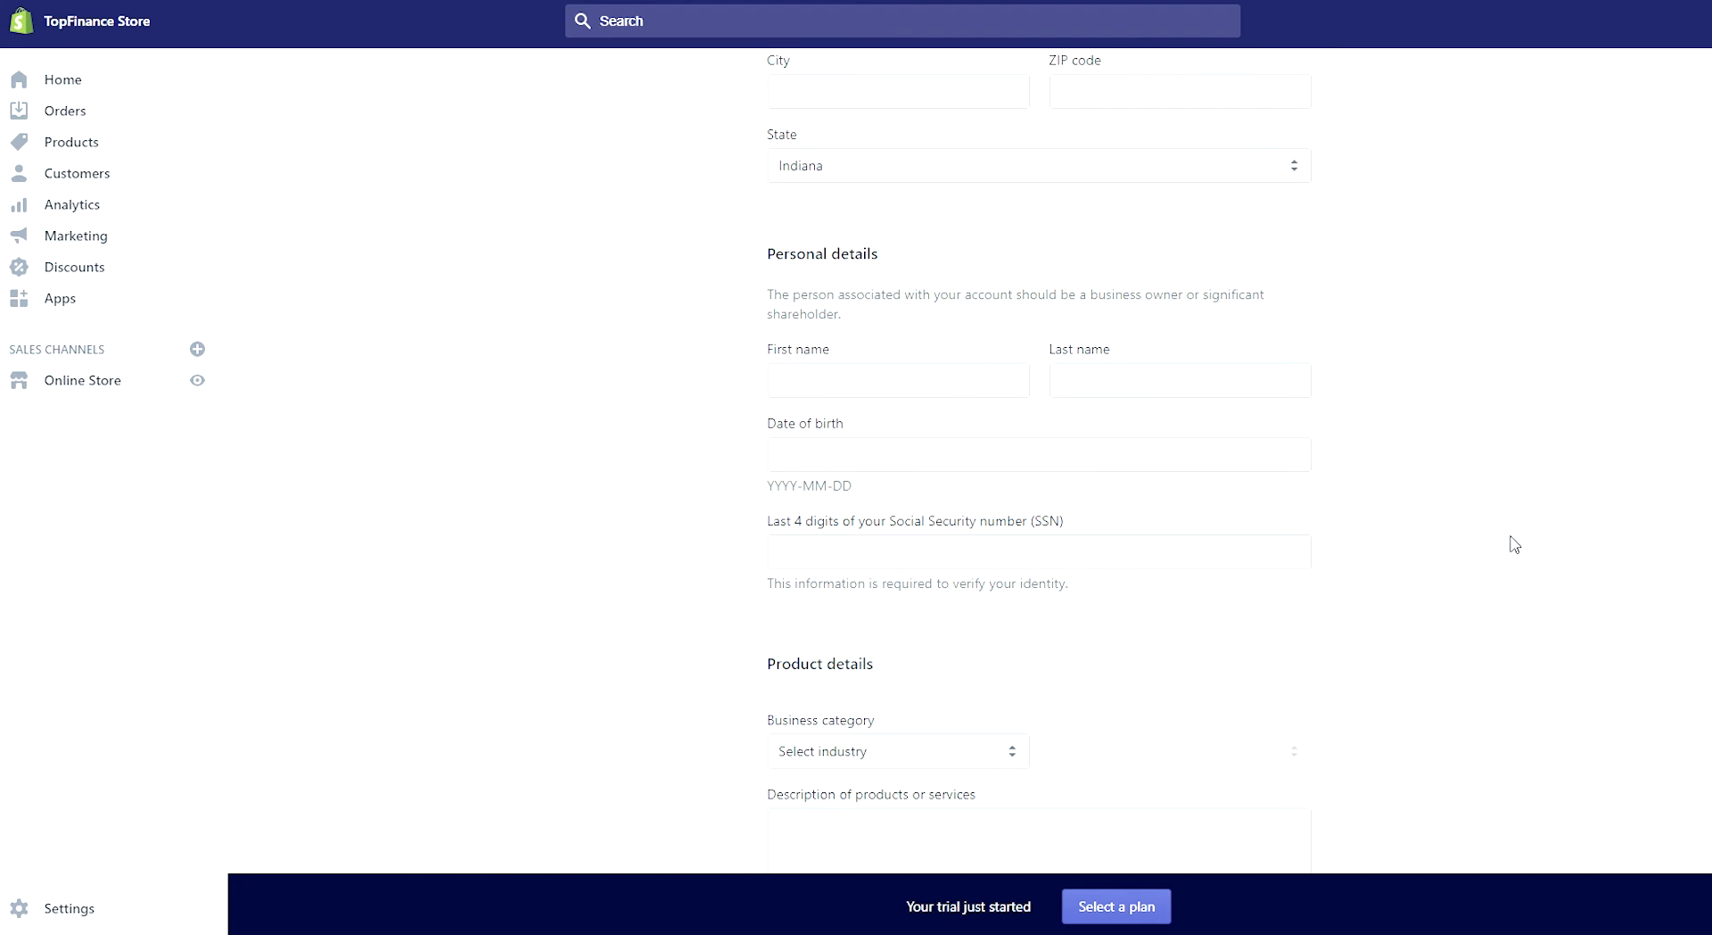
scroll(1514, 544, down, 6)
scroll(929, 285, up, 1)
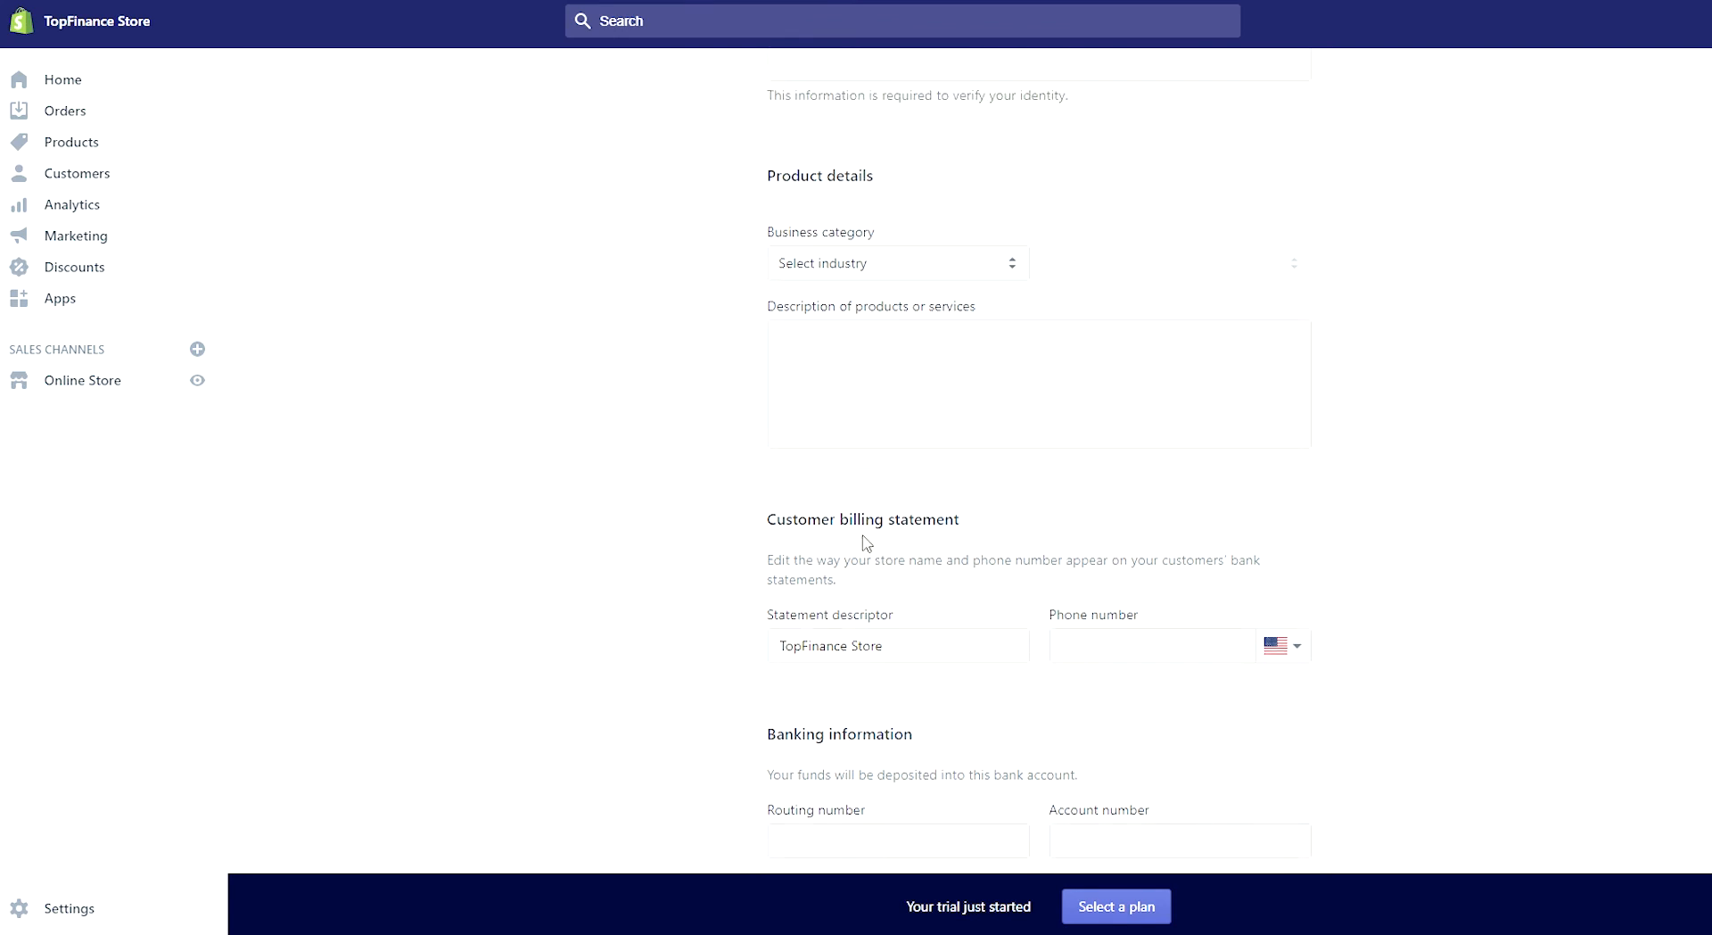
scroll(1106, 652, down, 2)
scroll(1272, 595, down, 2)
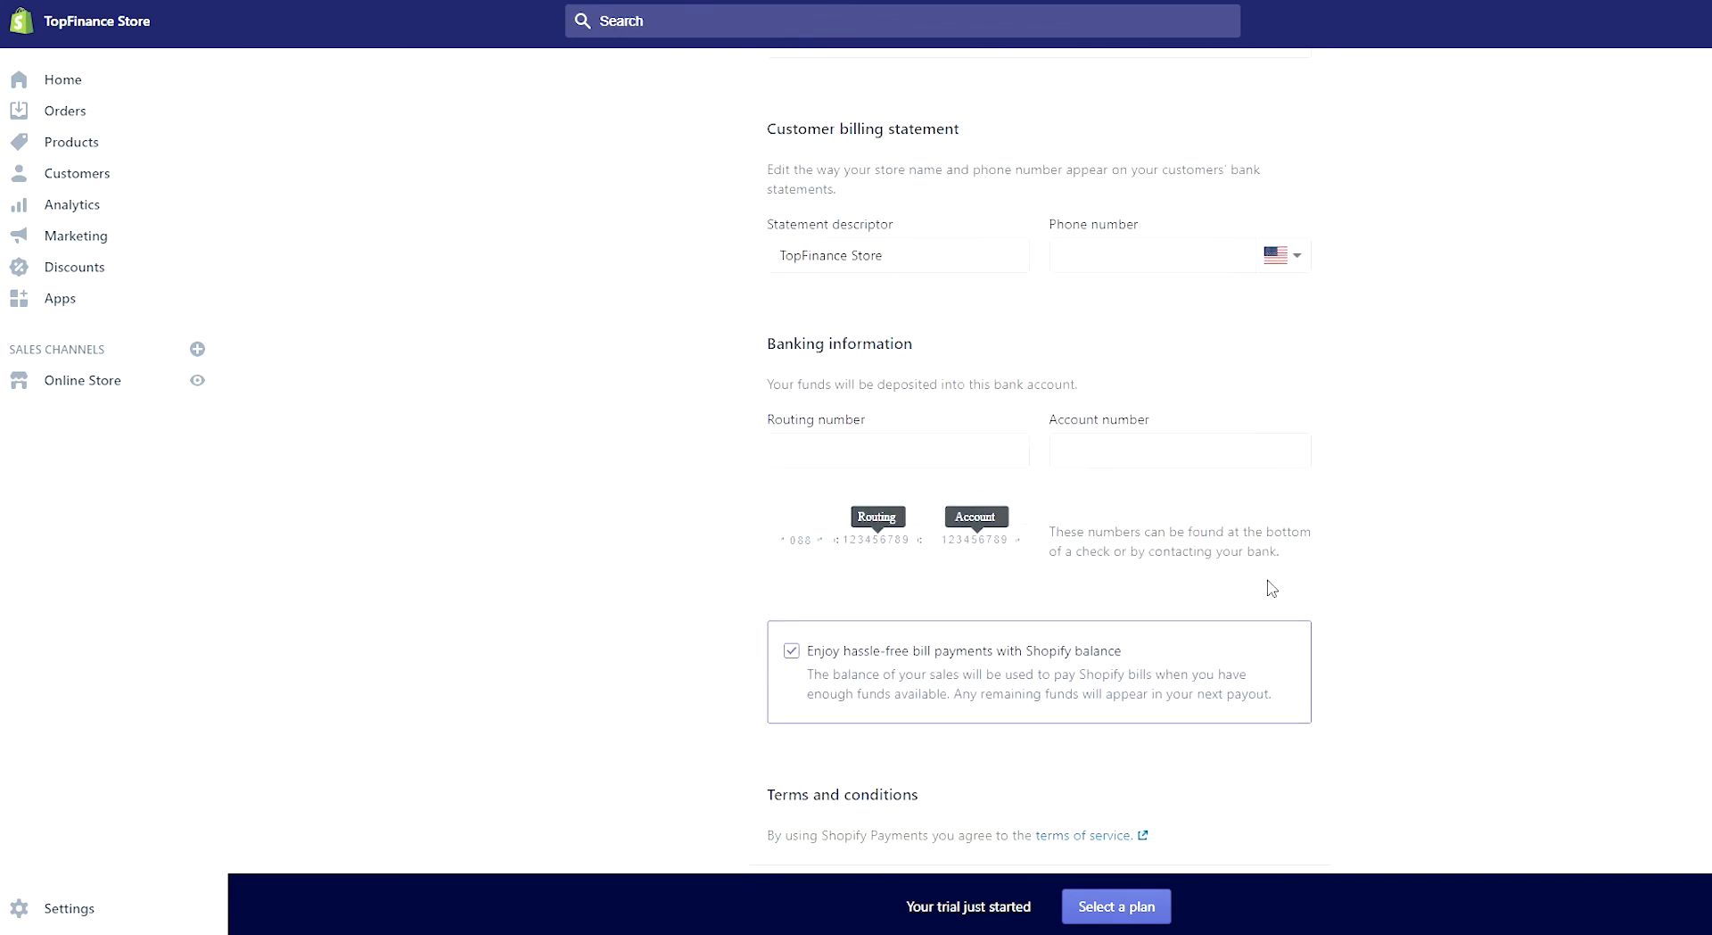
scroll(1450, 547, down, 1)
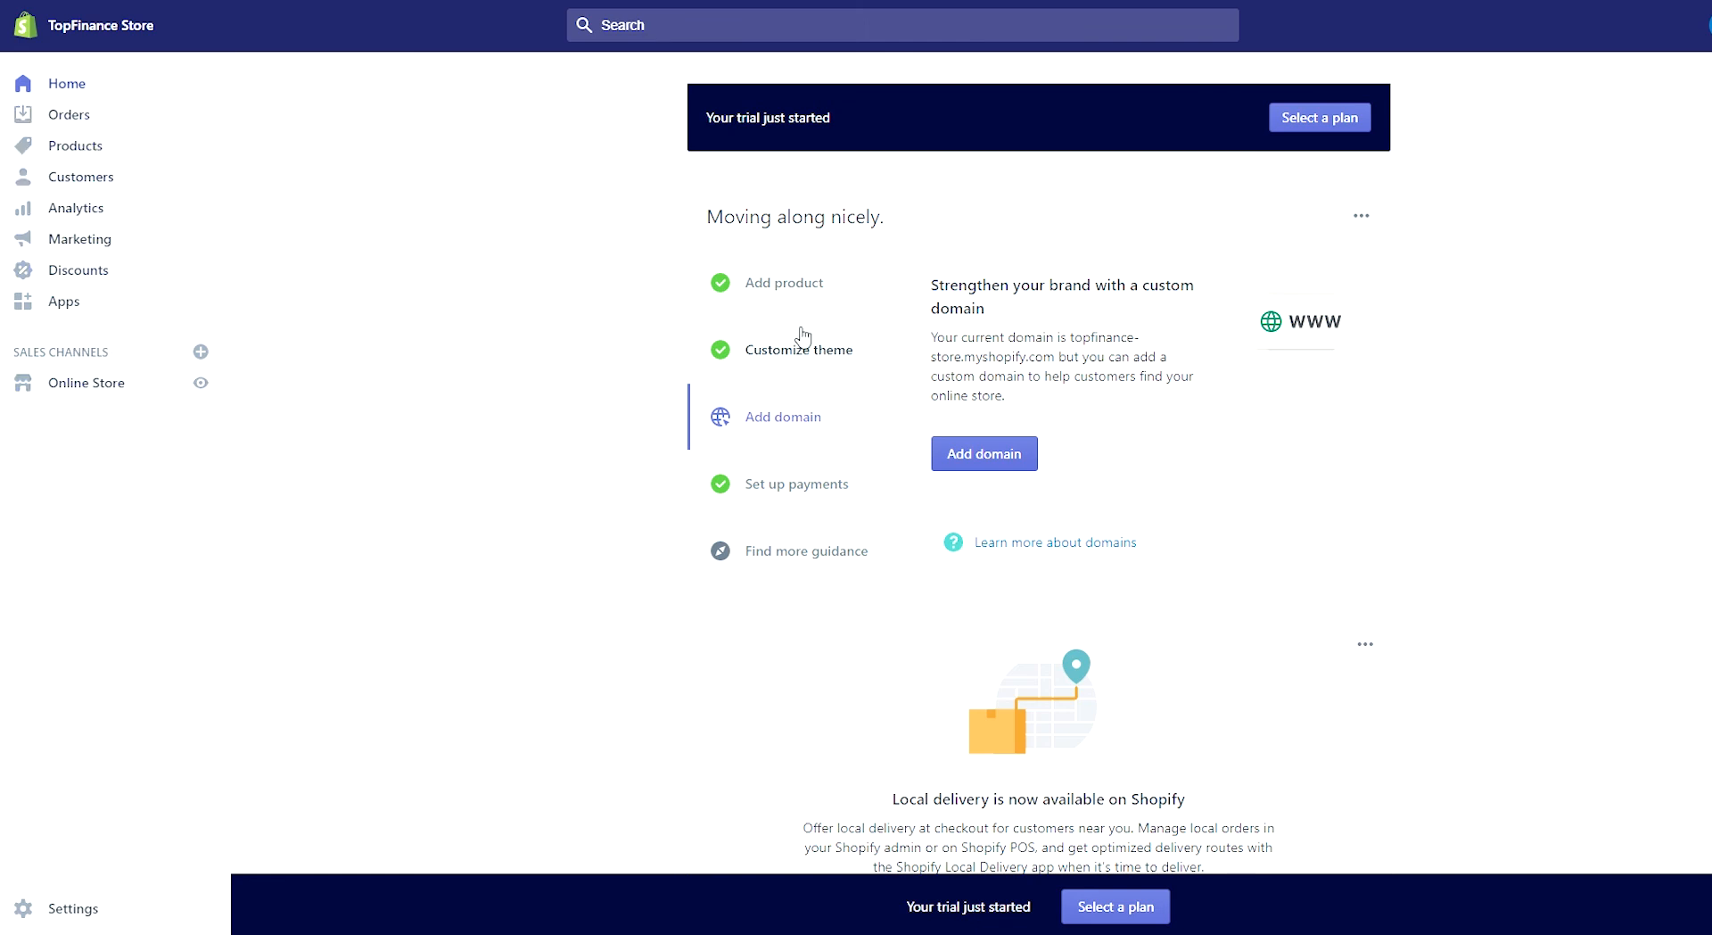
Open the Online Store's themes page.
click(113, 388)
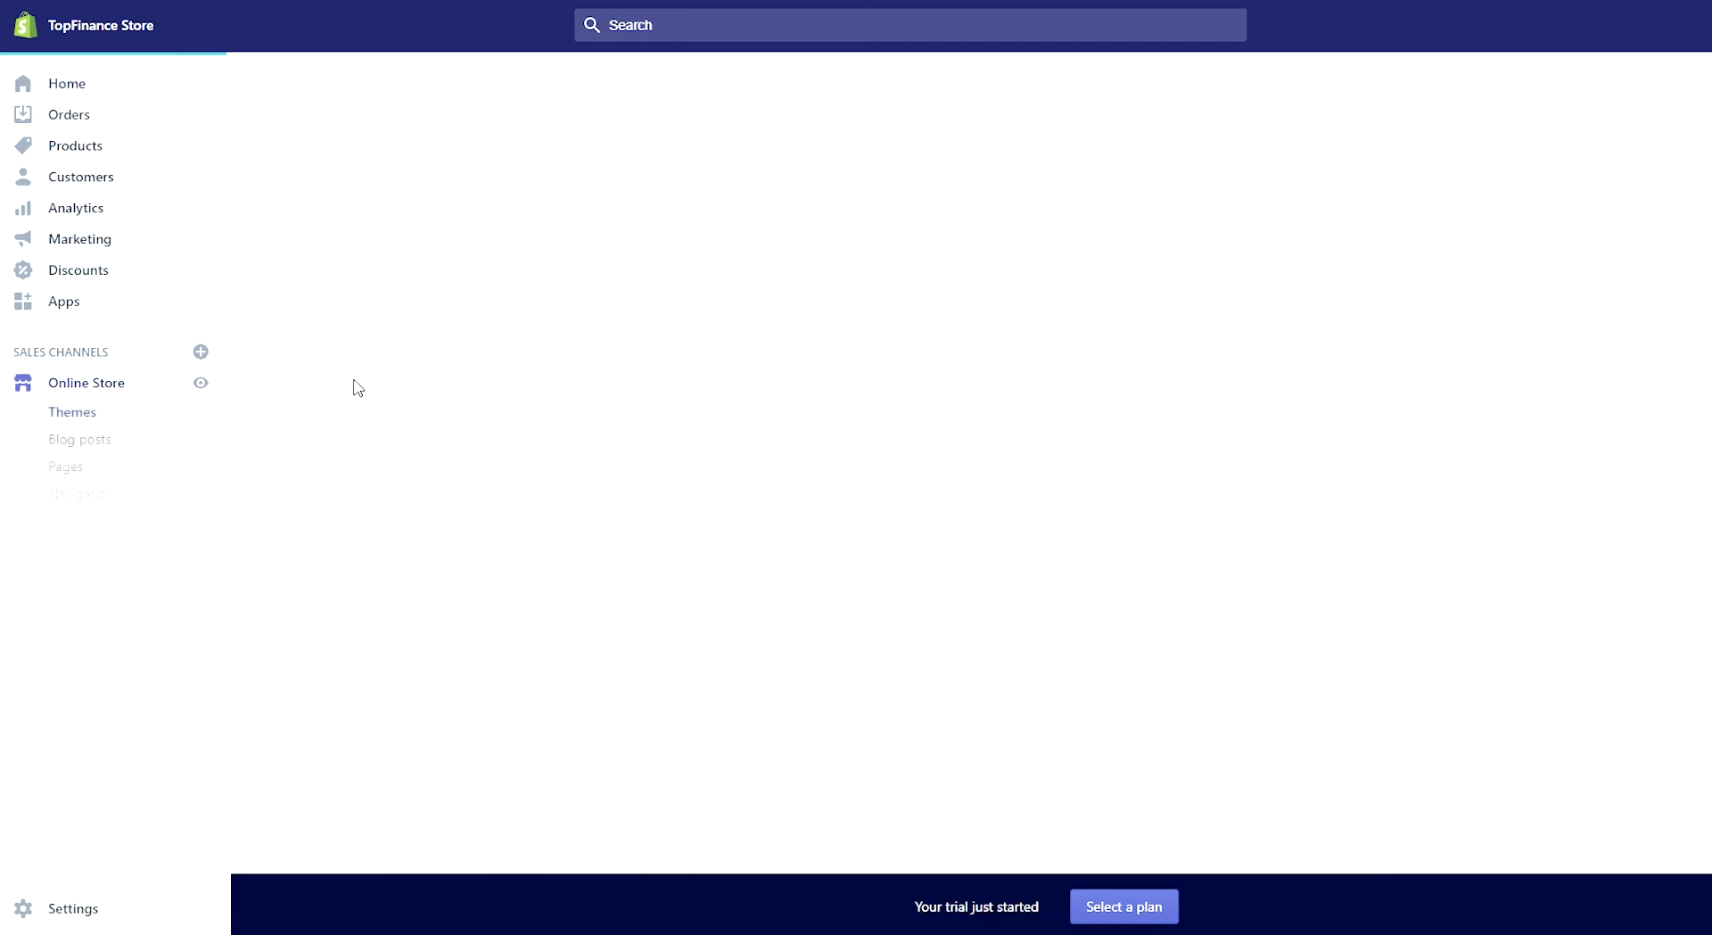